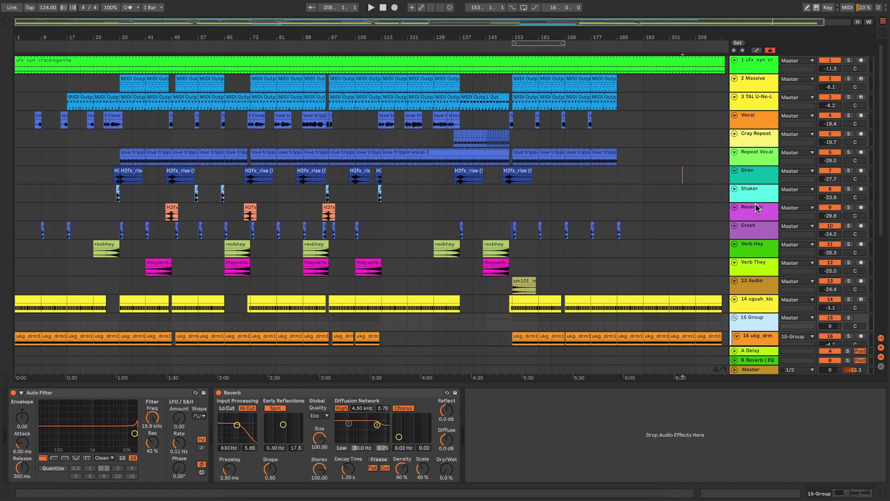
# Show the effects chain of the first track, the vinyl crackle, to examine its EQ Eight curve
pyautogui.click(708, 88)
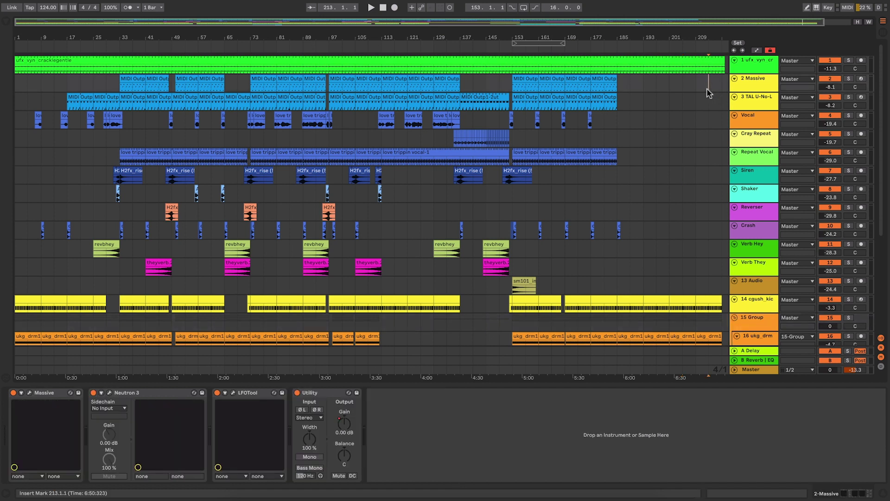
pyautogui.click(753, 63)
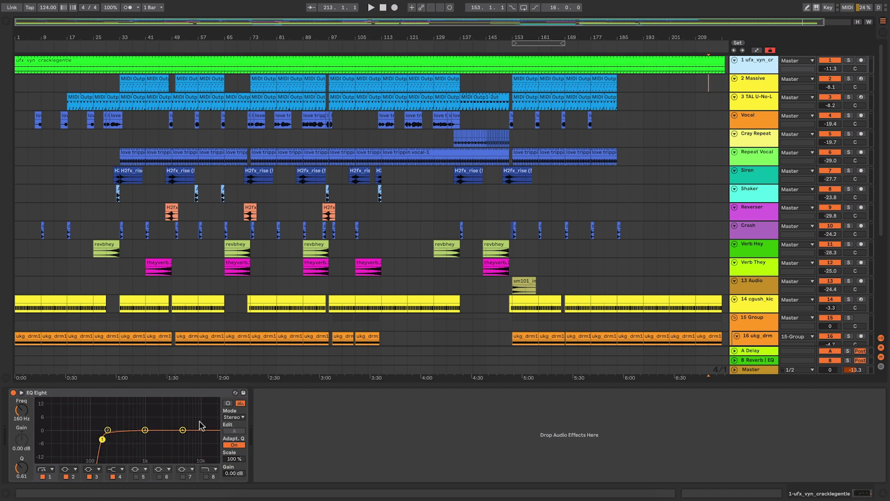
# Inspect the Neutron 3 equalizer curve on the 2 Massive track, closing the plug-in window when done
pyautogui.click(763, 83)
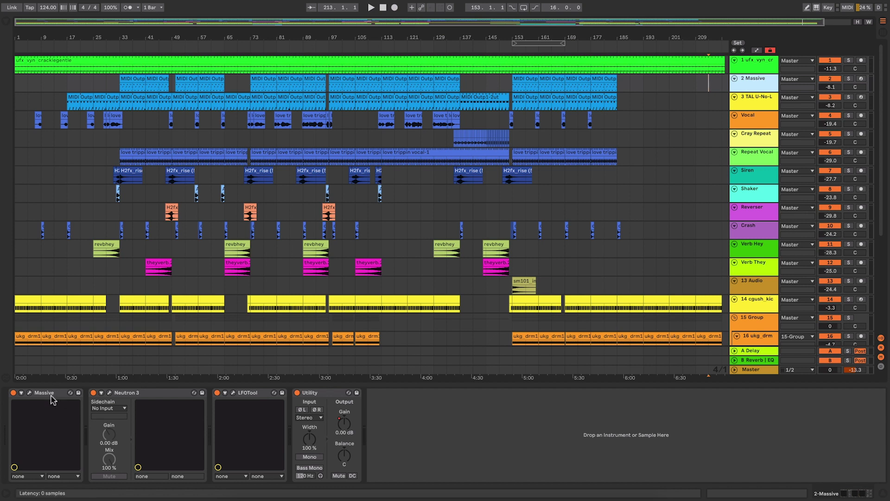
pyautogui.press('Right')
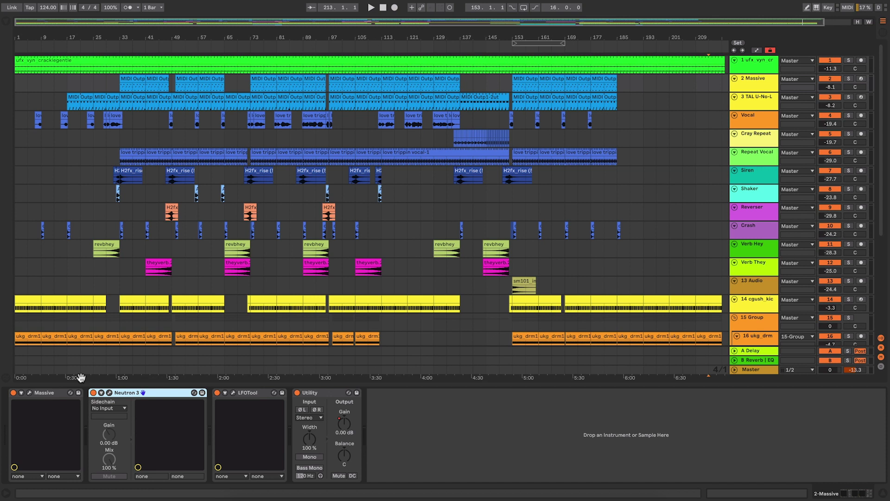
pyautogui.click(110, 393)
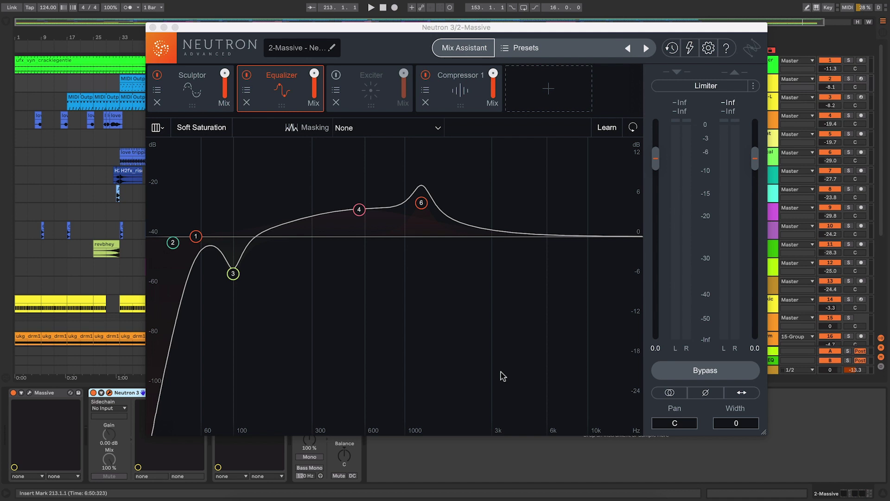
pyautogui.press('super+alt+p')
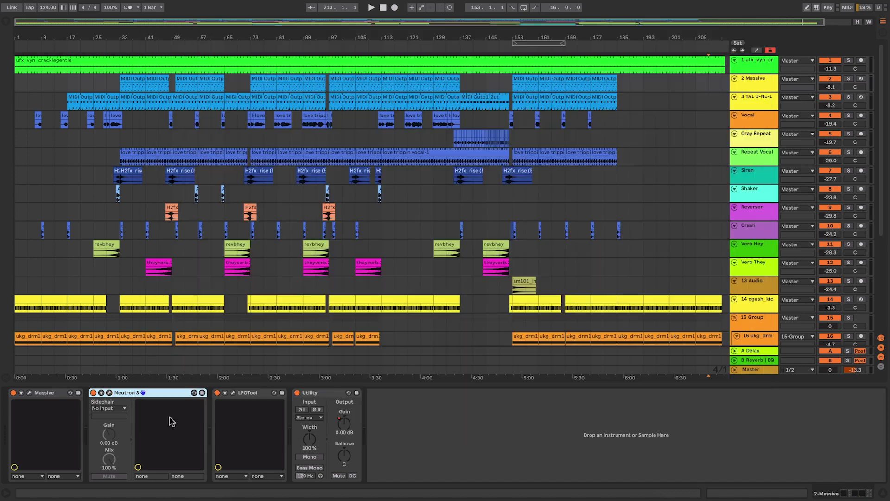
# Examine the LFOTool curve and its Sidechain presets on the 2 Massive track, along with the track's Utility device
pyautogui.click(232, 394)
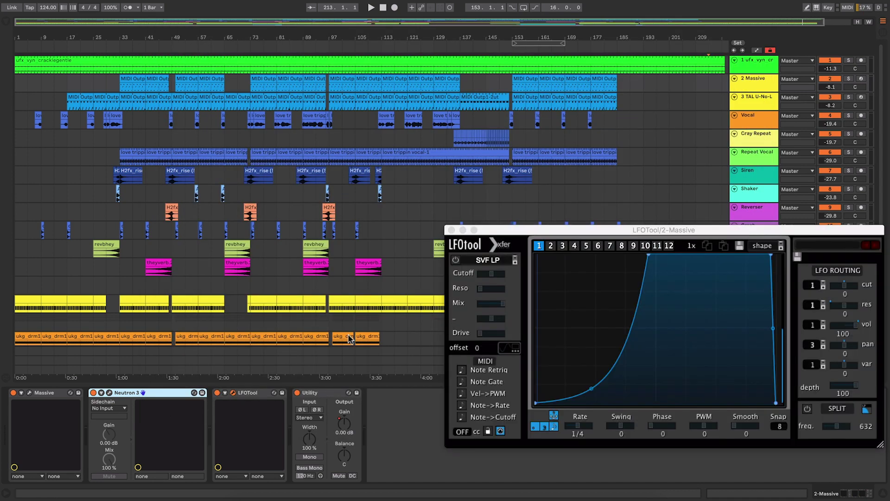
pyautogui.moveTo(514, 236); pyautogui.dragTo(338, 164)
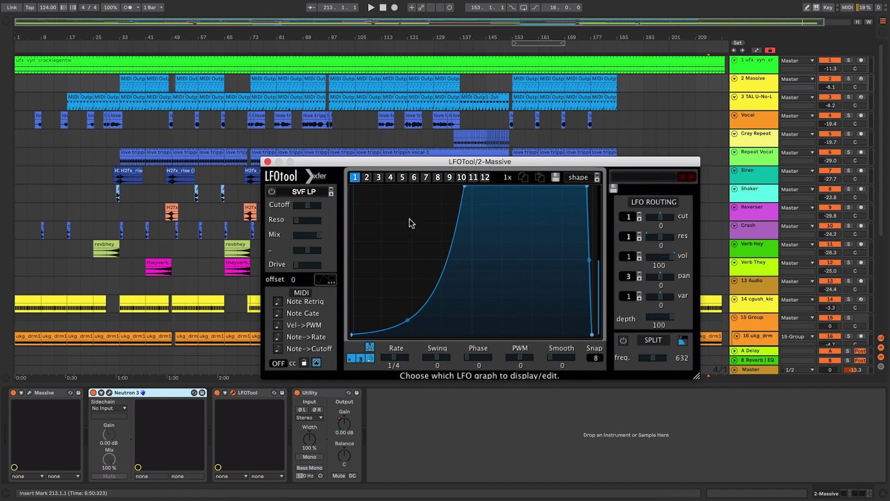
pyautogui.click(641, 180)
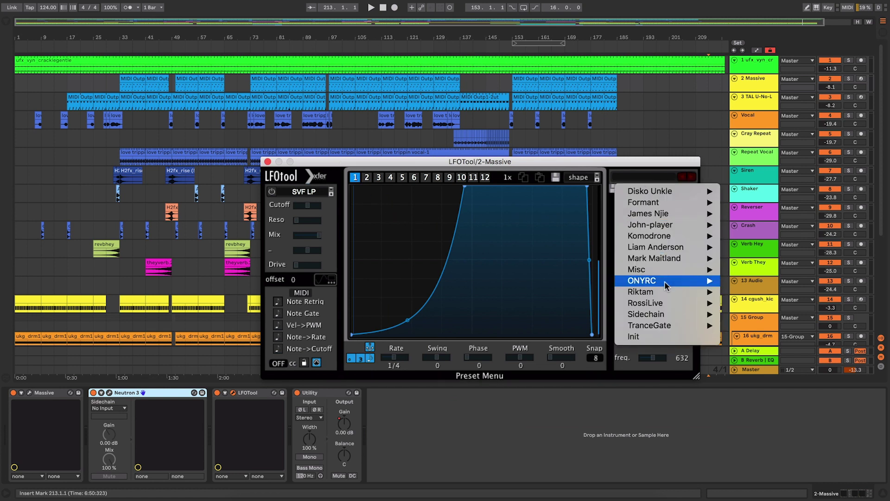
pyautogui.moveTo(666, 315)
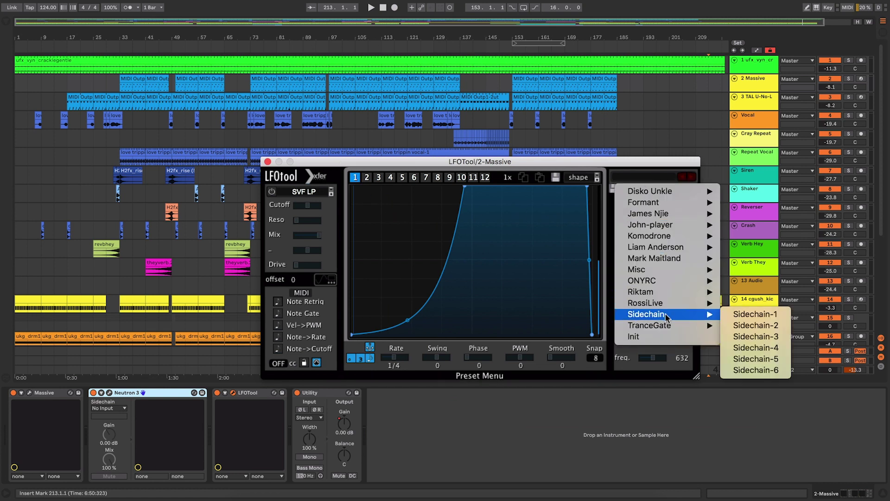
pyautogui.click(764, 371)
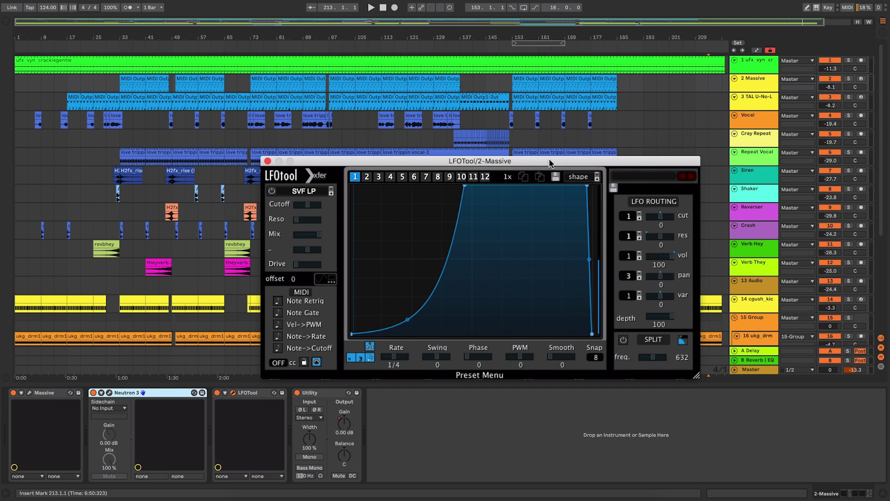
pyautogui.press('super+alt+p')
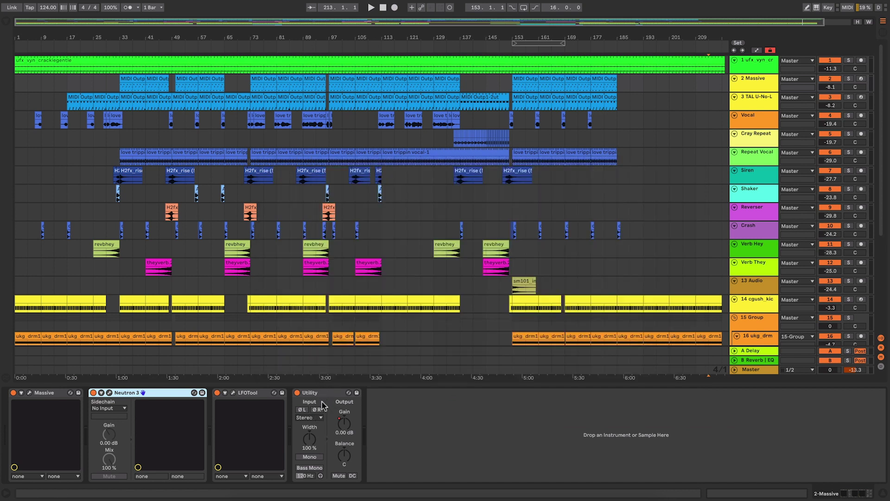
pyautogui.click(326, 394)
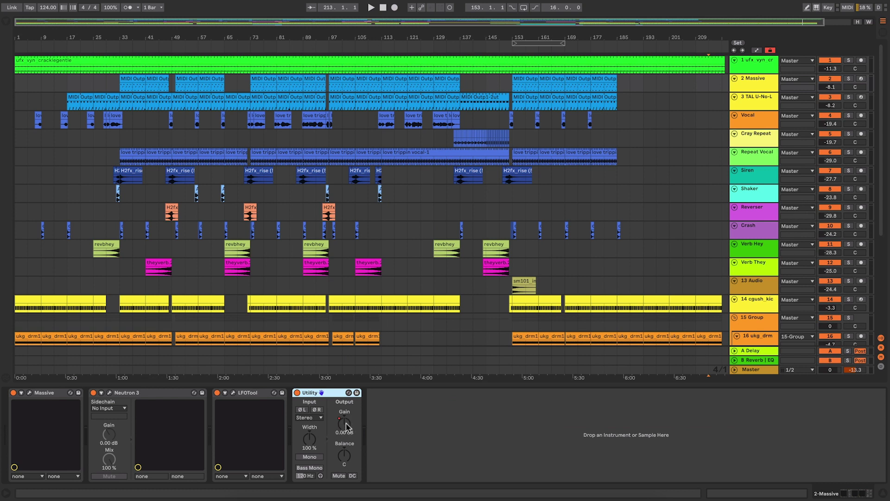
# Inspect the LFOTool volume curve on the 3 TAL U-No-LX track, closing the plug-in window when done
pyautogui.click(752, 95)
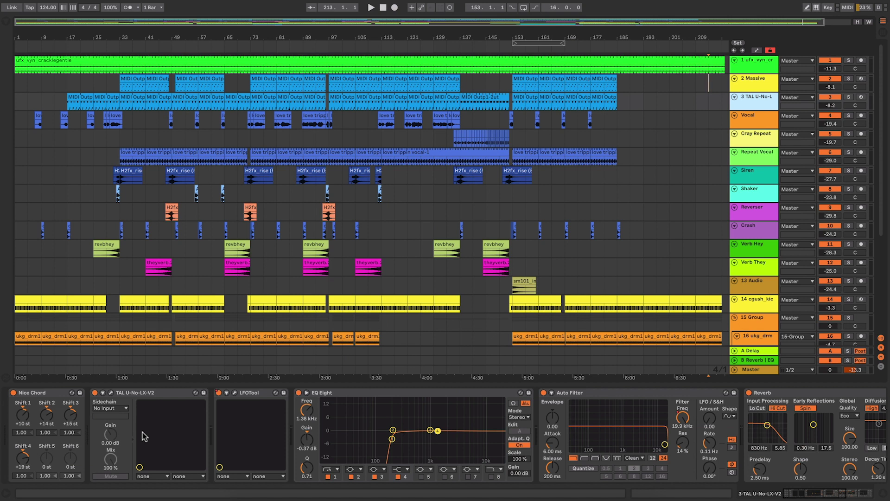
pyautogui.click(255, 394)
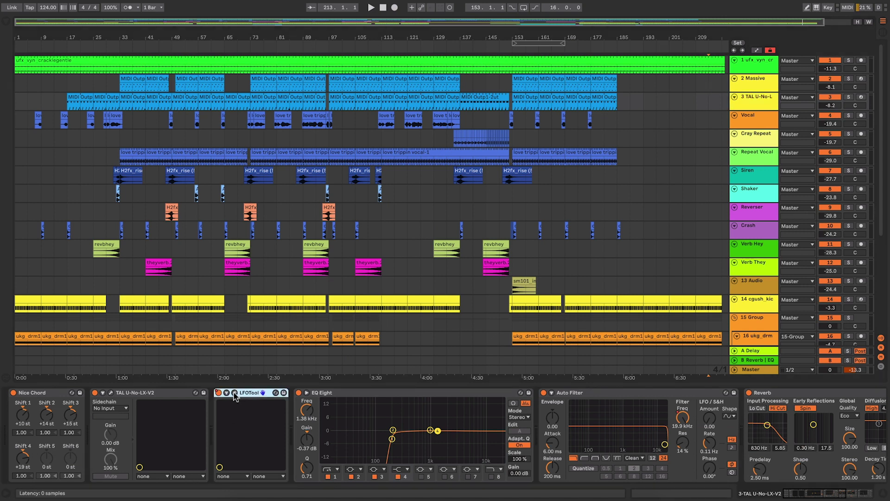
pyautogui.click(235, 393)
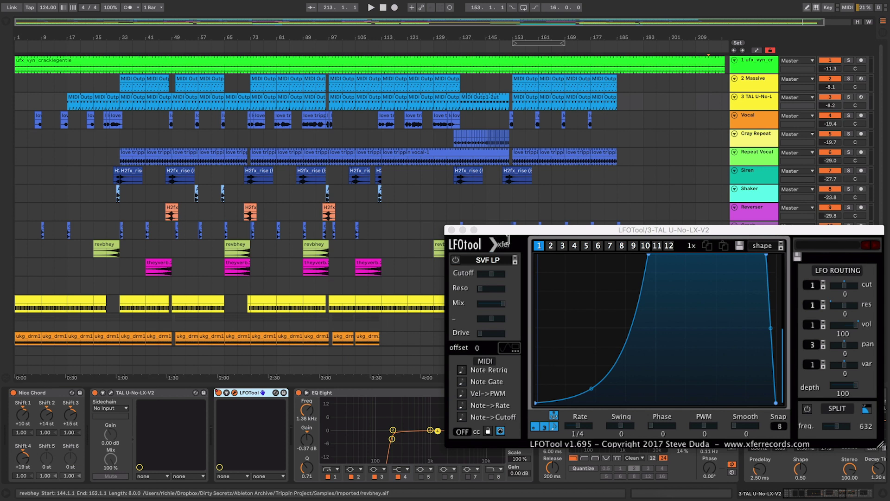
pyautogui.moveTo(524, 232); pyautogui.dragTo(336, 194)
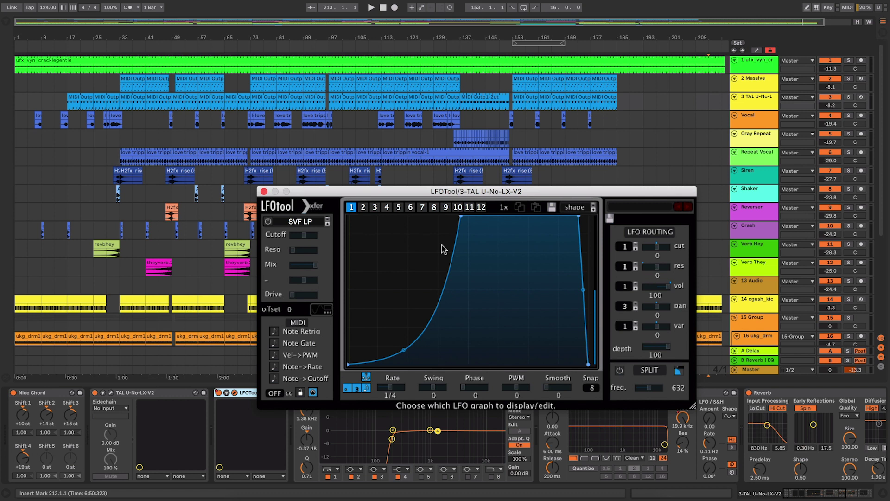
pyautogui.click(263, 191)
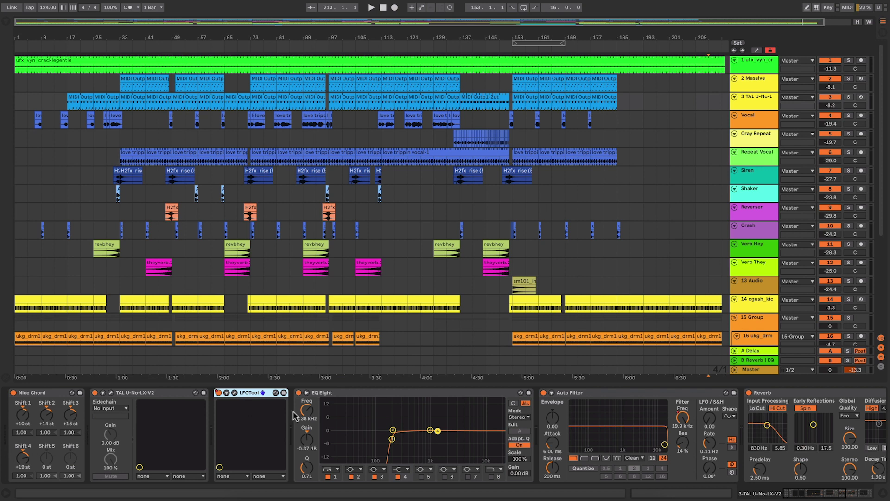
# Review the EQ Eight, Auto Filter and Reverb devices on the 3 TAL U-No-LX track
pyautogui.hscroll(3, 355, 427)
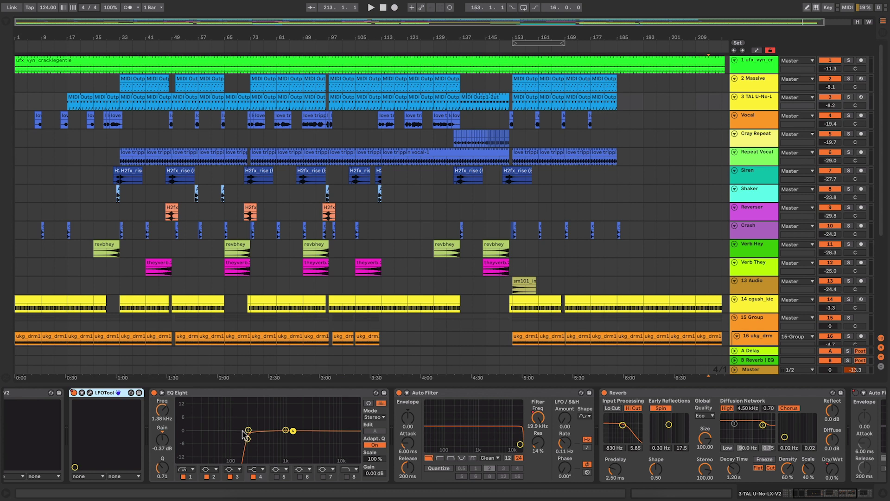
pyautogui.hscroll(3, 243, 434)
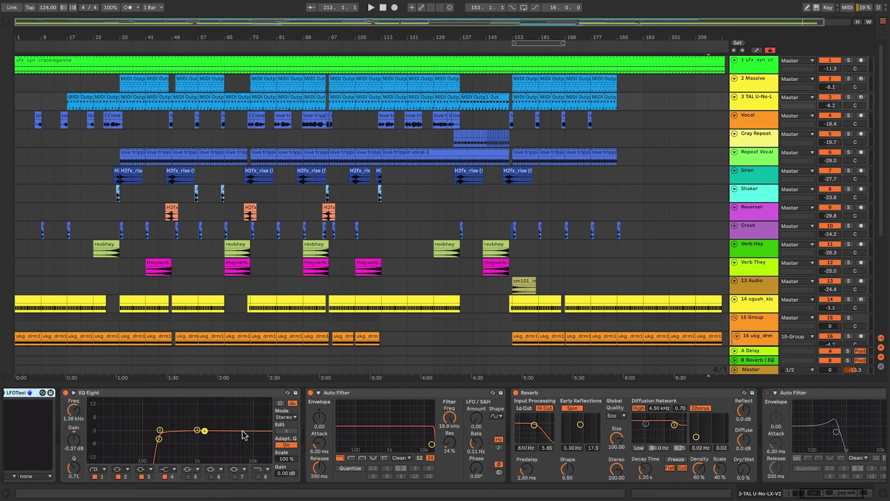
pyautogui.hscroll(2, 377, 439)
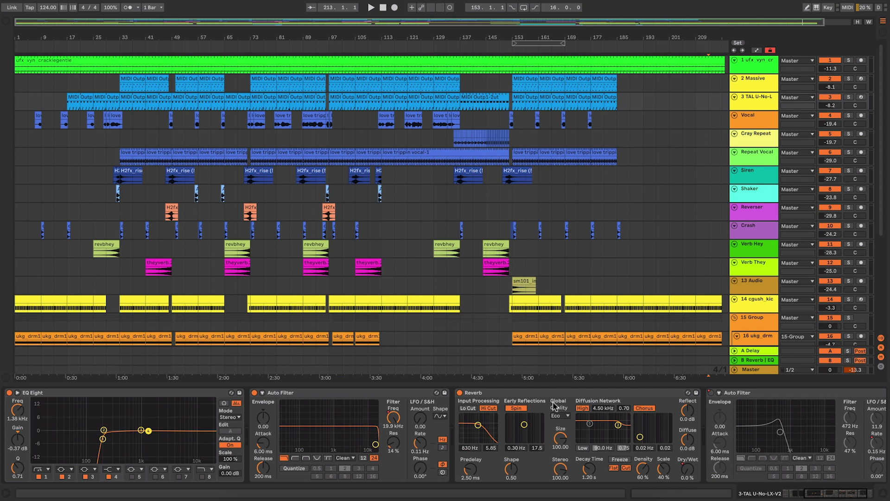
# Review the effects chains of the Vocal and Repeat Vocal tracks
pyautogui.click(757, 117)
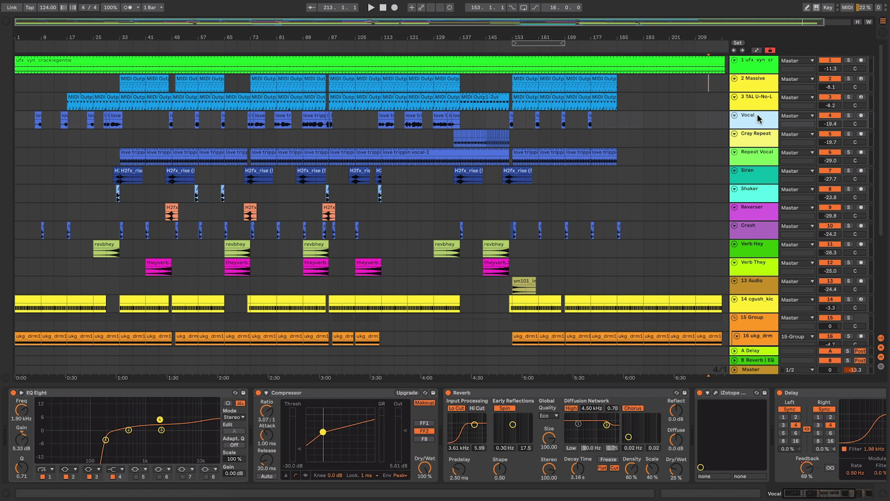
pyautogui.click(750, 136)
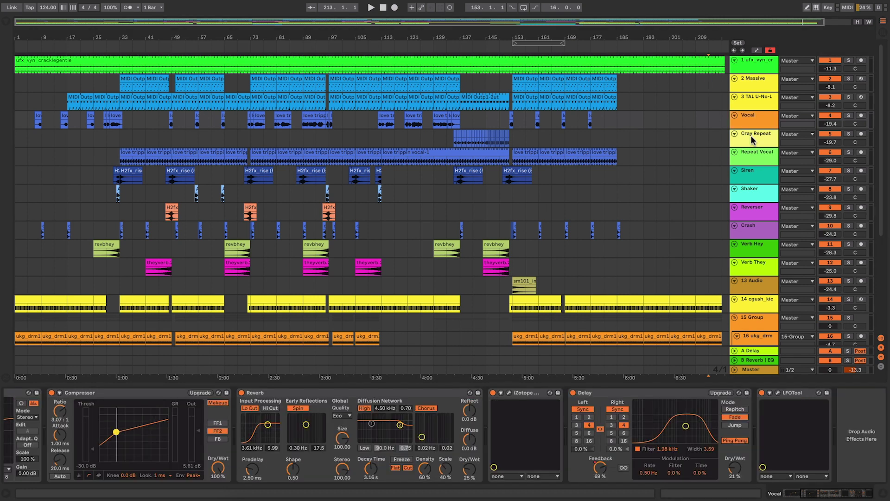
pyautogui.click(752, 150)
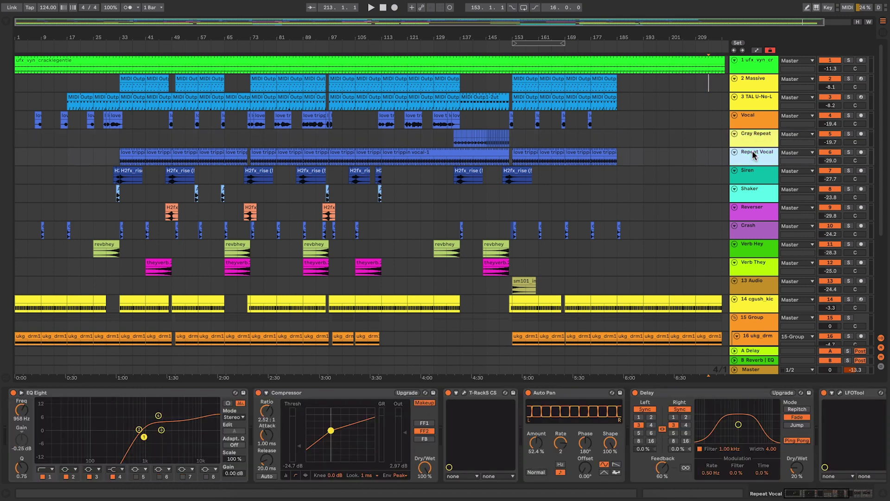
# Compare the EQ Eight low-cut settings on the Siren, Shaker and Reverser tracks
pyautogui.click(755, 176)
pyautogui.scroll(-1, 761, 186)
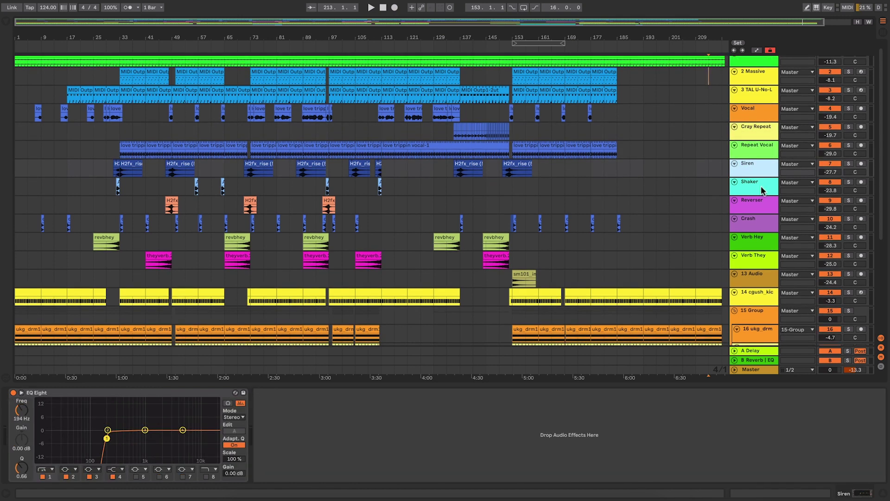
pyautogui.scroll(-1, 760, 182)
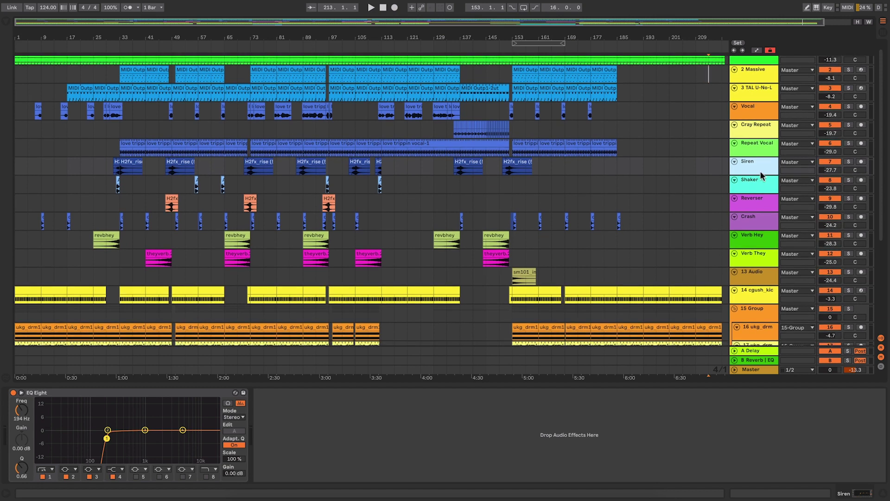
pyautogui.click(755, 184)
pyautogui.scroll(-1, 751, 200)
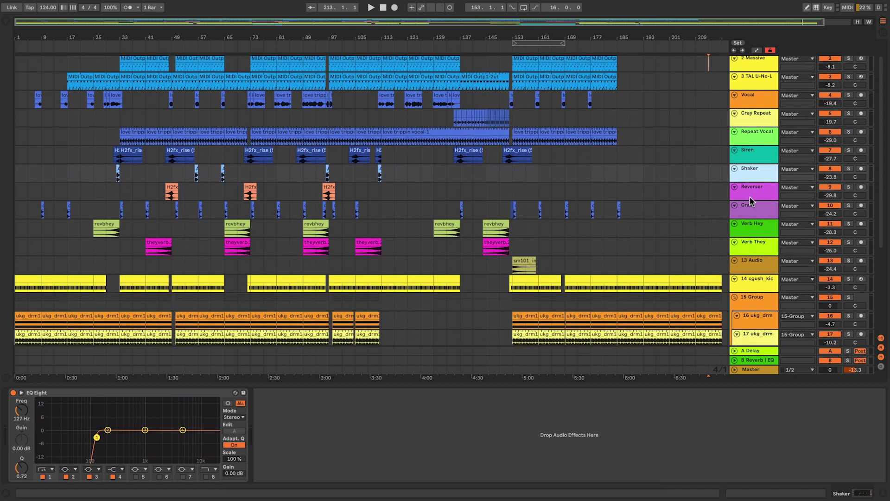
pyautogui.click(756, 192)
pyautogui.scroll(-3, 759, 185)
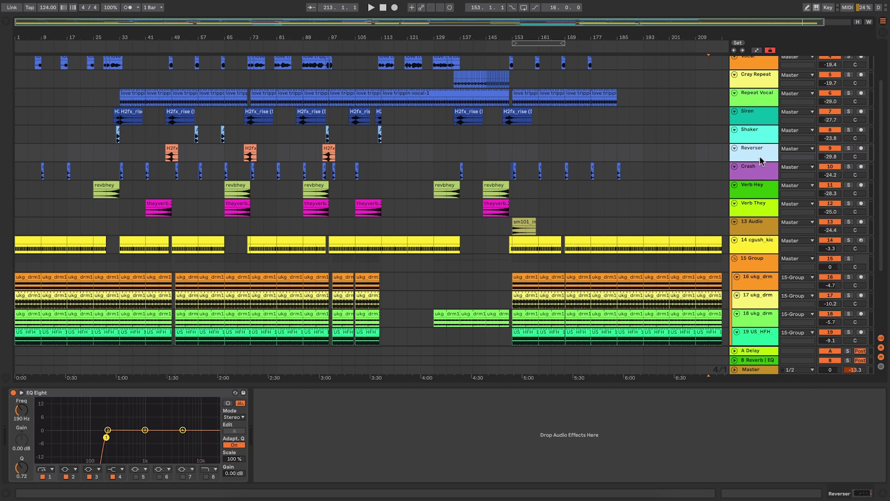
# Review the effects chains of the Verb They and 13 Audio tracks
pyautogui.scroll(-1, 759, 191)
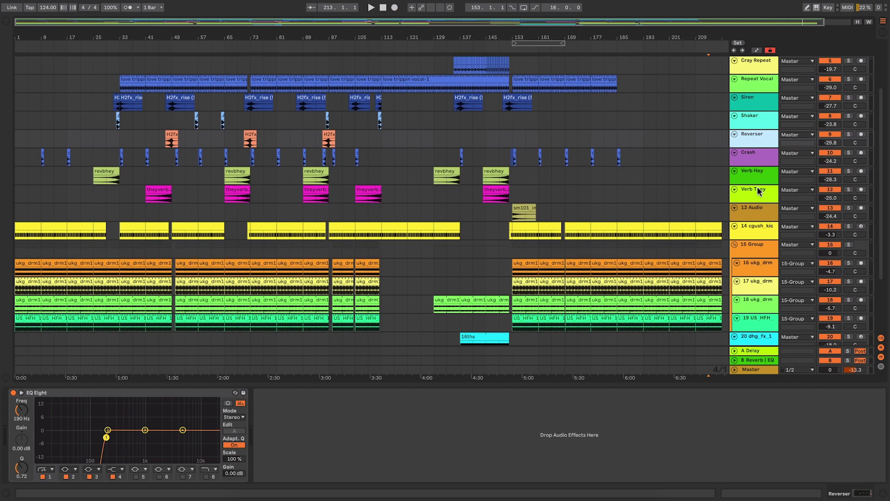
pyautogui.click(759, 191)
pyautogui.scroll(-2, 758, 195)
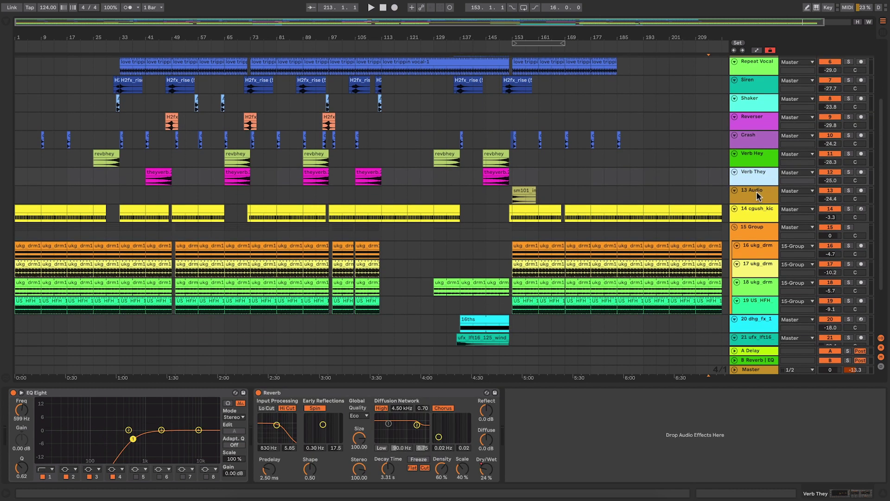
pyautogui.click(759, 194)
pyautogui.scroll(-2, 757, 192)
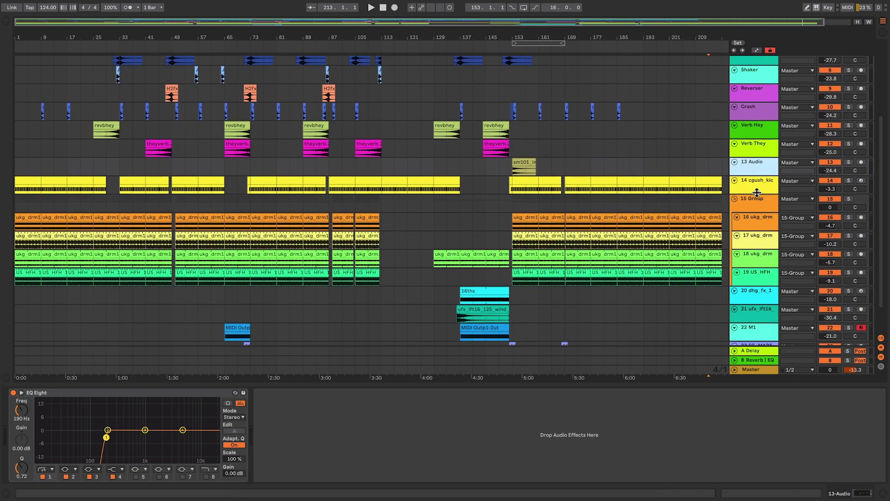
# Select the 14 cgush_kick track's clip at bar 169 and open the track's Neutron 3 Equalizer to view its curve
pyautogui.scroll(-1, 757, 192)
pyautogui.click(754, 169)
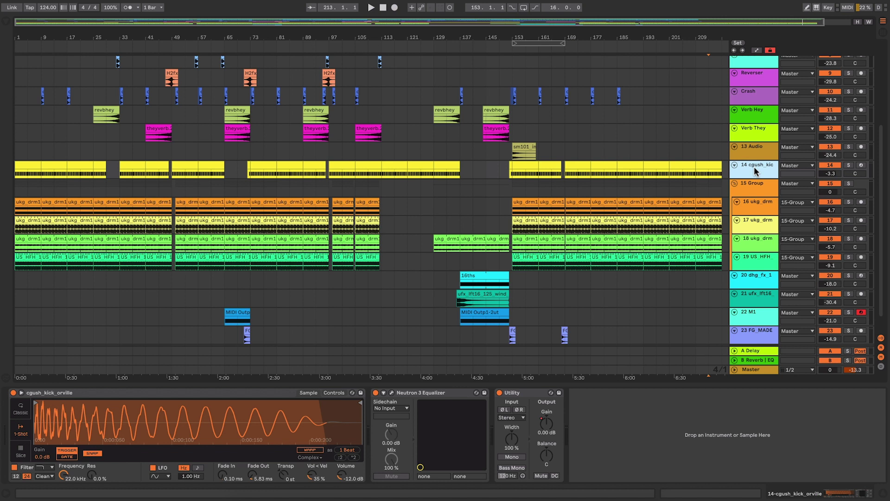
pyautogui.scroll(-1, 754, 166)
pyautogui.click(577, 170)
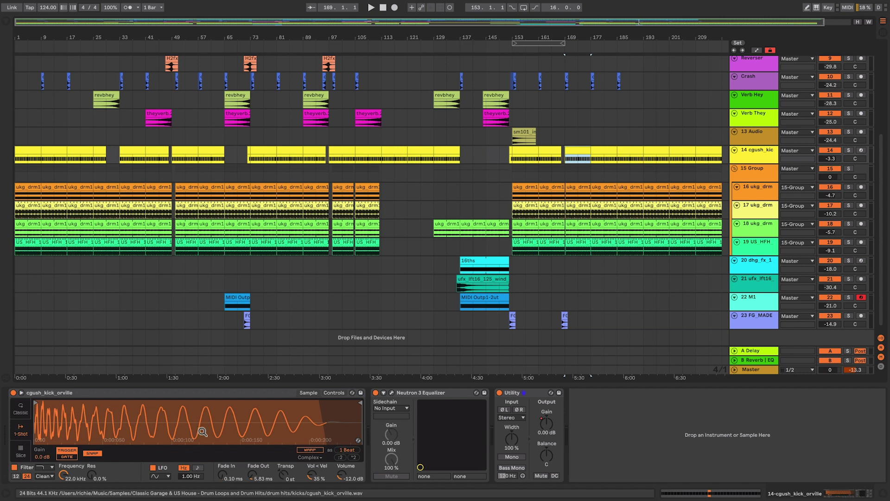
pyautogui.click(402, 393)
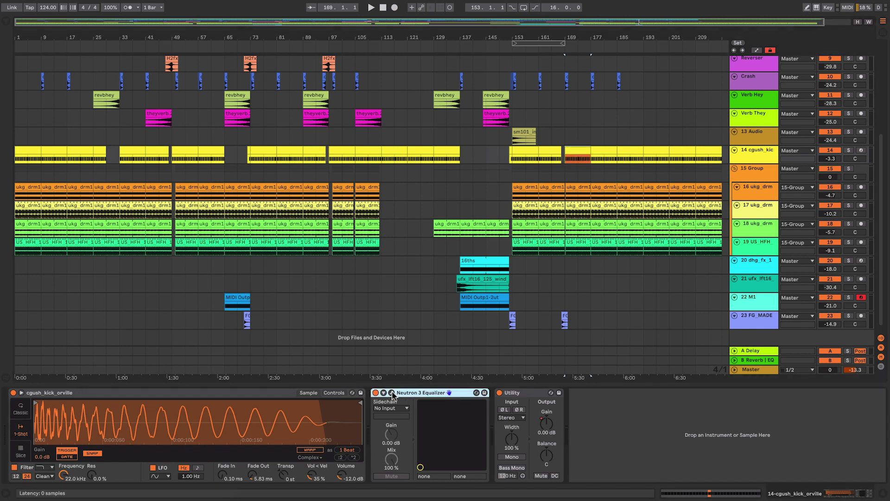
pyautogui.click(392, 394)
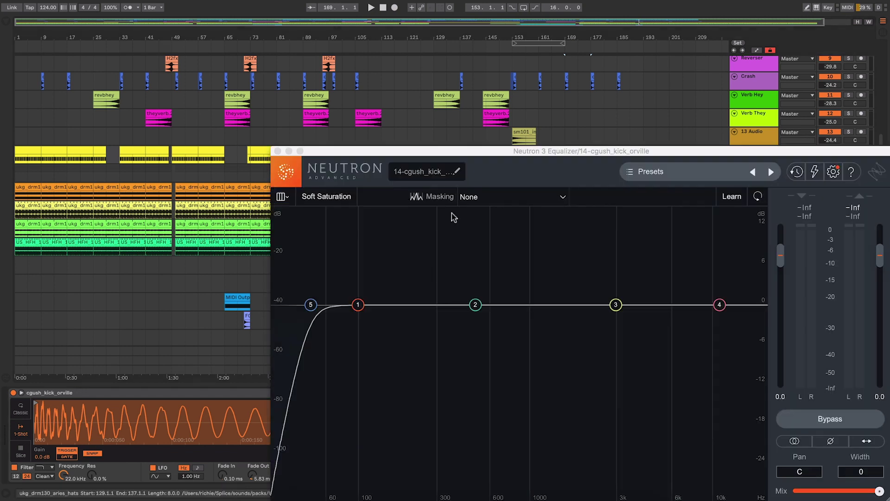
# Close the kick's equalizer and set the masking source in the 2 Massive track's Neutron 3 to 14-cgush_kick_orville - EQ
pyautogui.moveTo(491, 149); pyautogui.dragTo(353, 73)
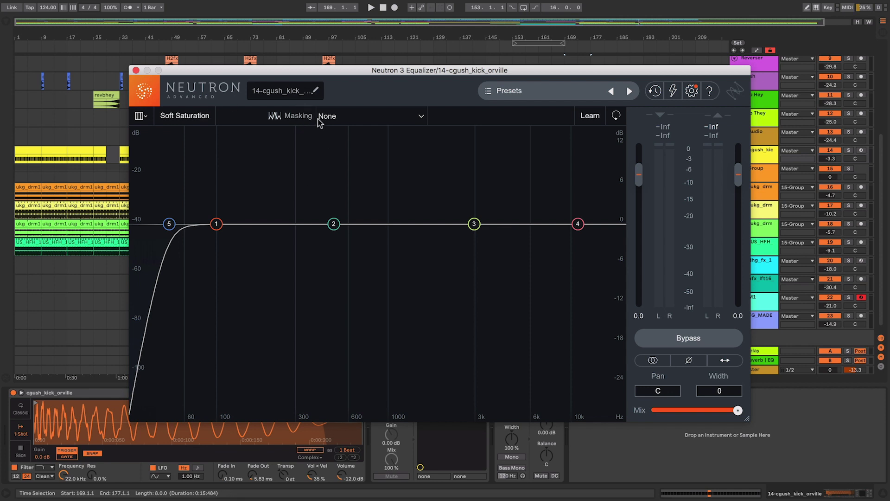
pyautogui.click(135, 70)
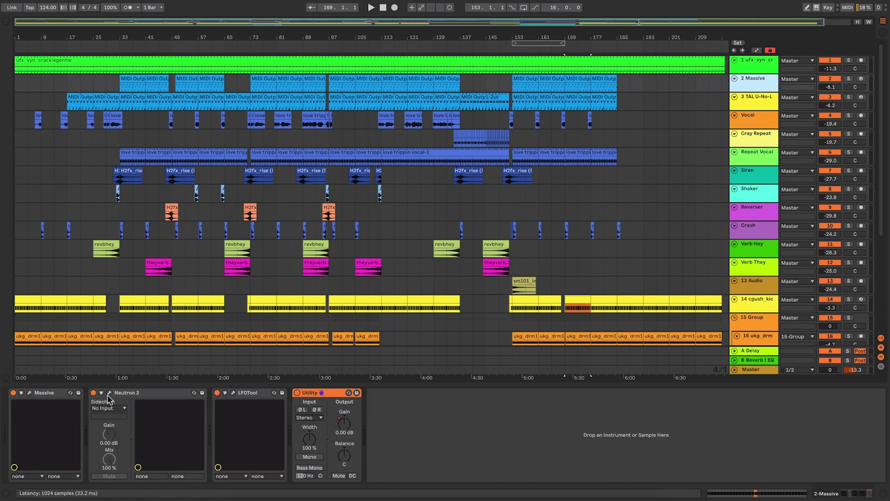
pyautogui.click(109, 393)
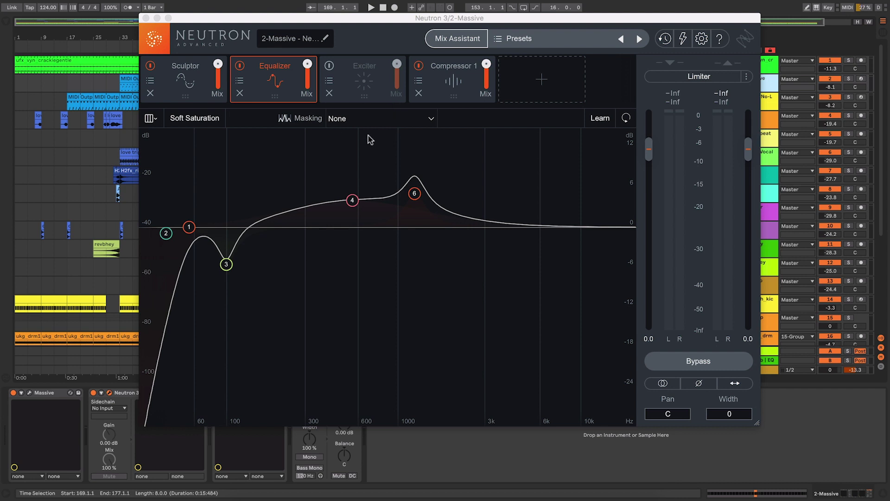
pyautogui.click(393, 120)
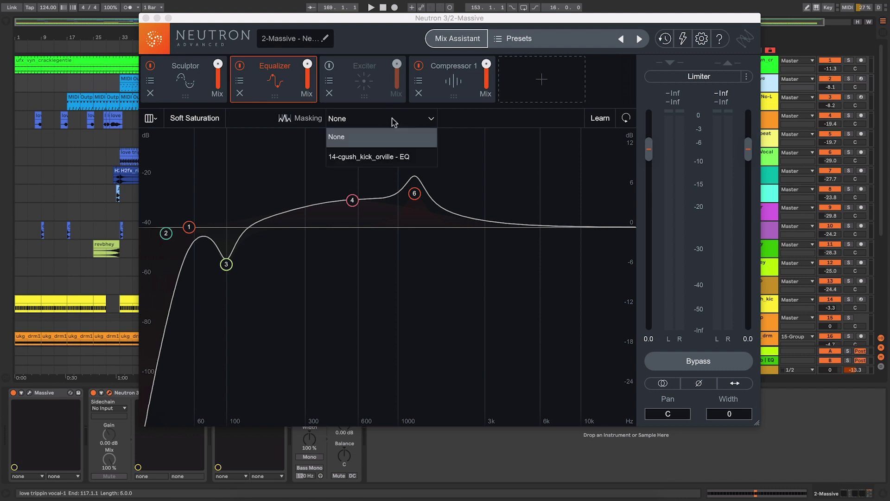
pyautogui.click(402, 158)
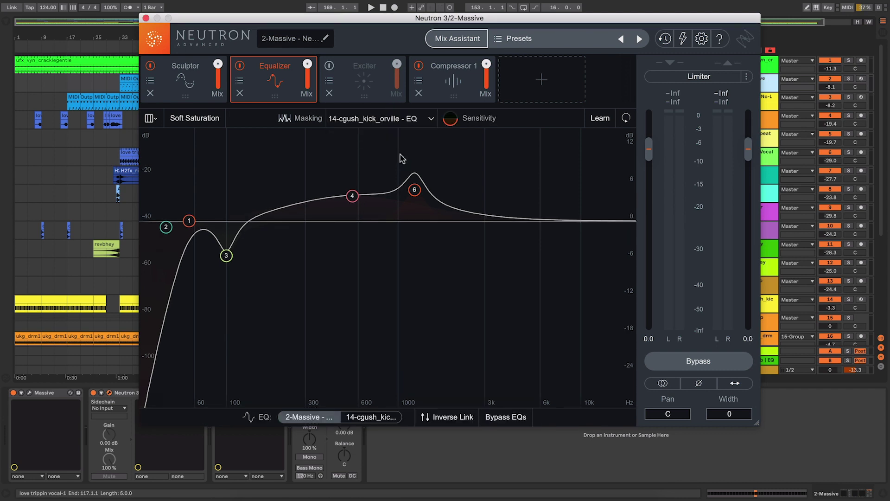
pyautogui.click(146, 18)
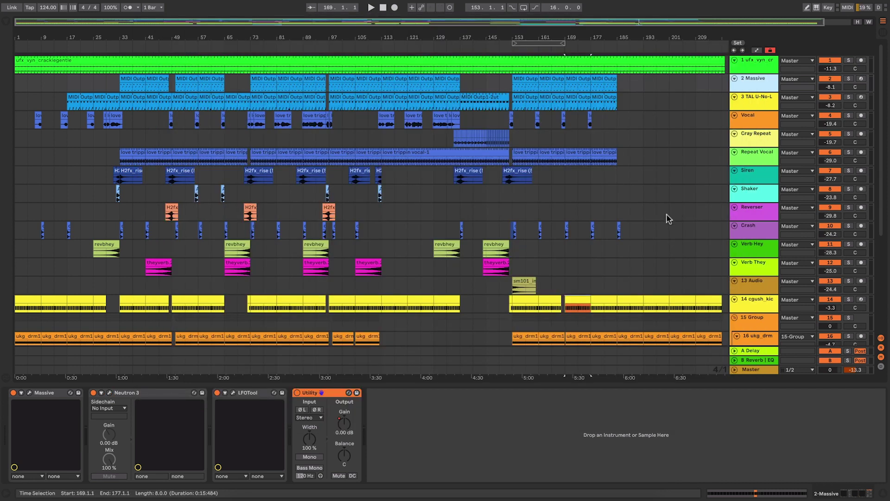
# Open the kick clip at bar 169 on the 14 cgush_kick track and inspect its MIDI notes and velocities
pyautogui.scroll(-3, 668, 219)
pyautogui.click(757, 254)
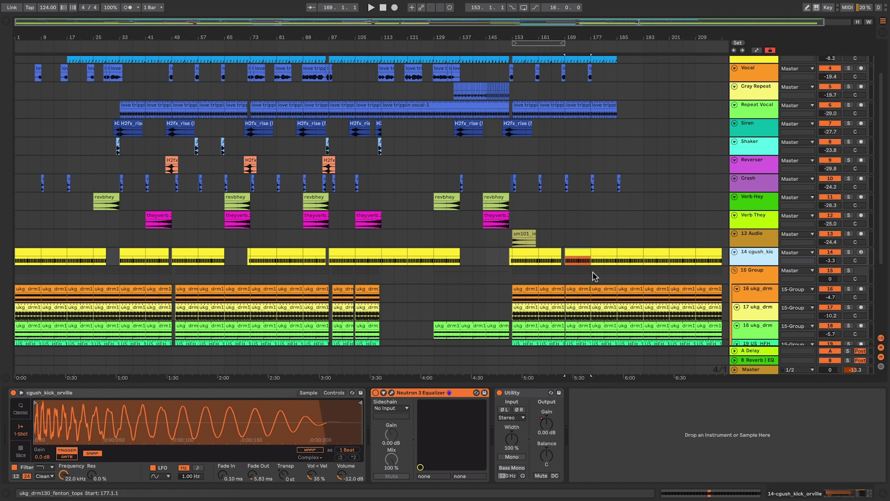
pyautogui.doubleClick(582, 251)
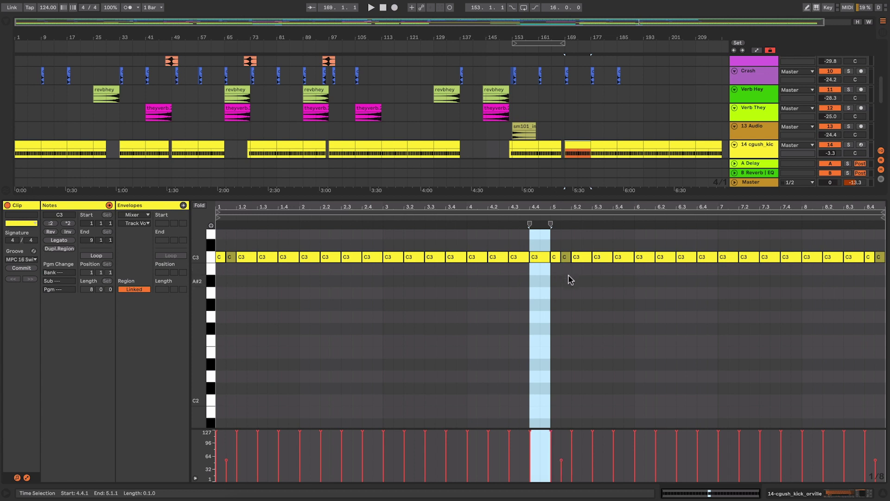
pyautogui.click(481, 240)
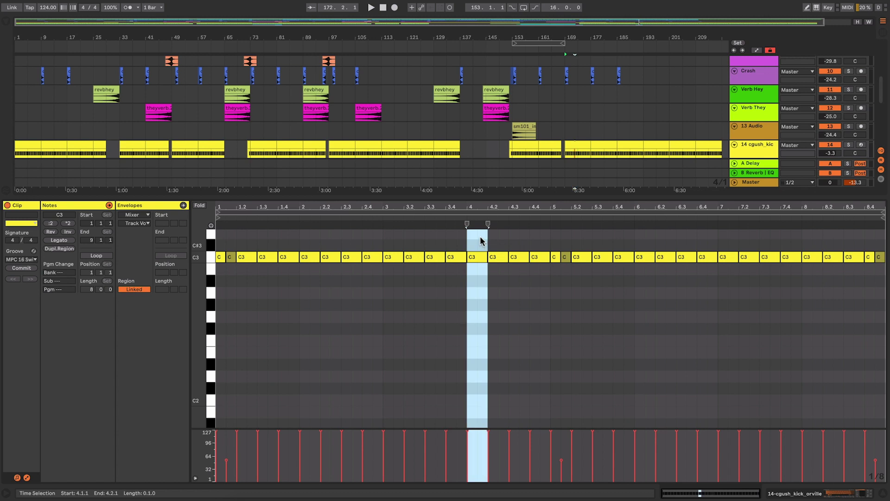
pyautogui.moveTo(388, 238); pyautogui.dragTo(454, 270)
pyautogui.click(454, 270)
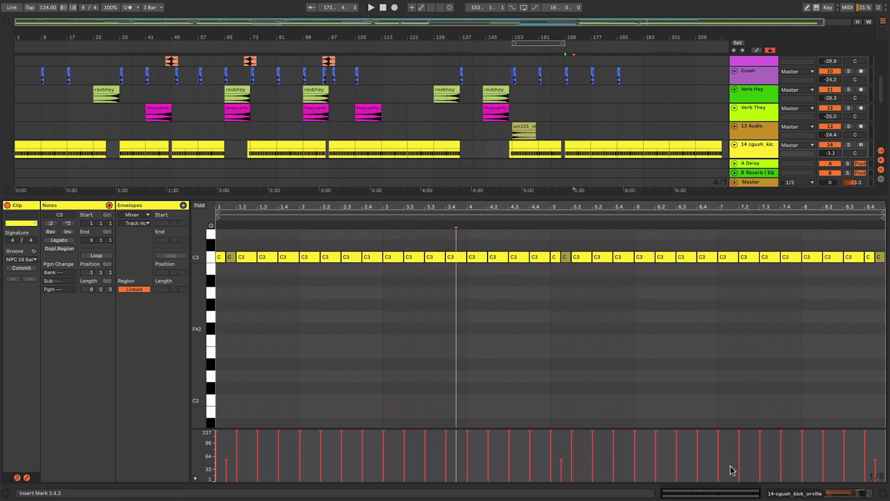
pyautogui.click(881, 496)
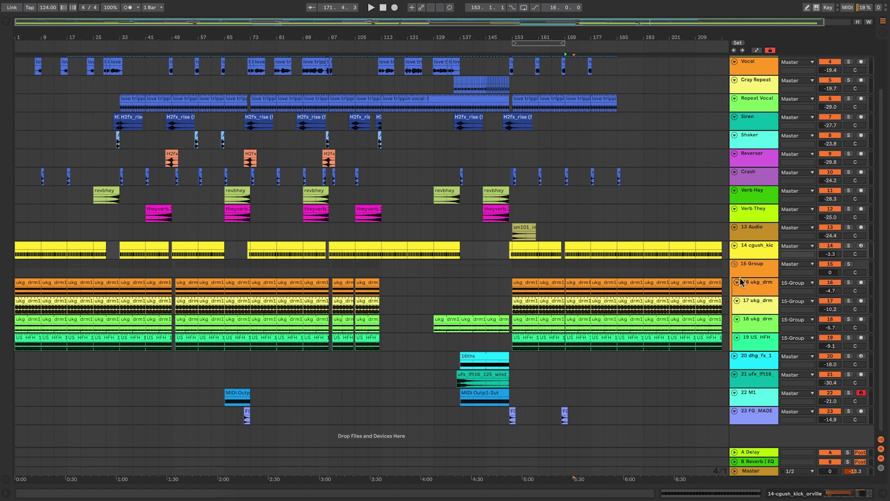
# Try to group the 14 cgush_kick track together with 15 Group, check the nested tracks, and undo the grouping
pyautogui.doubleClick(751, 270)
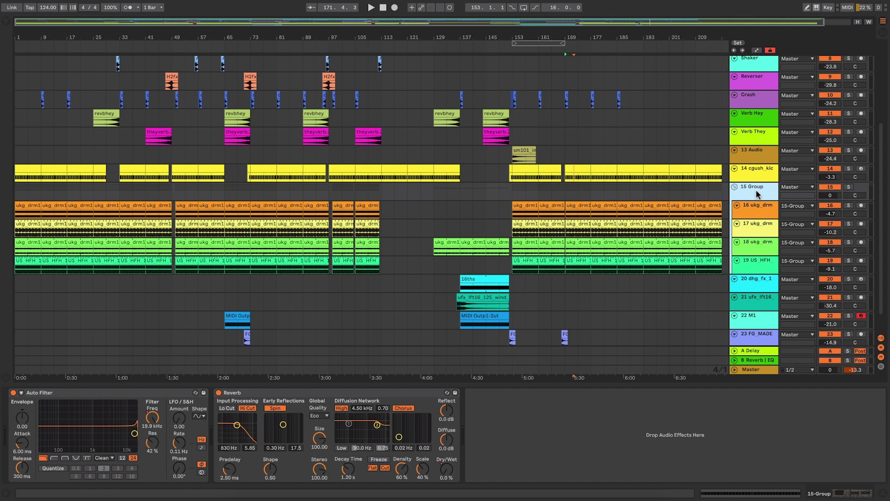
pyautogui.scroll(-1, 756, 189)
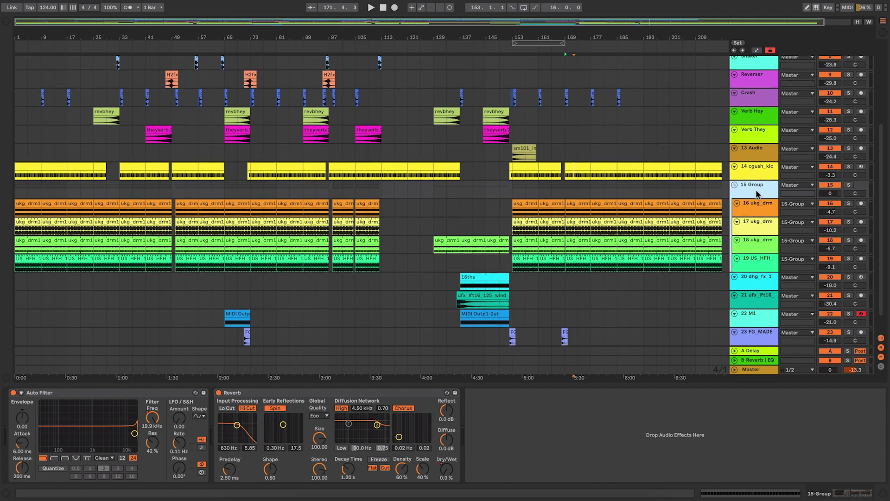
pyautogui.click(755, 165)
pyautogui.click(758, 185)
pyautogui.click(757, 171)
pyautogui.rightClick(752, 167)
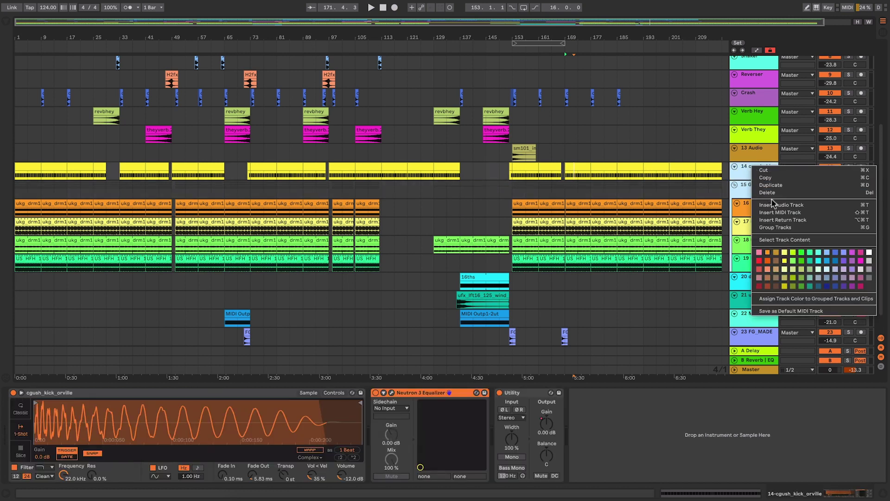
pyautogui.click(780, 226)
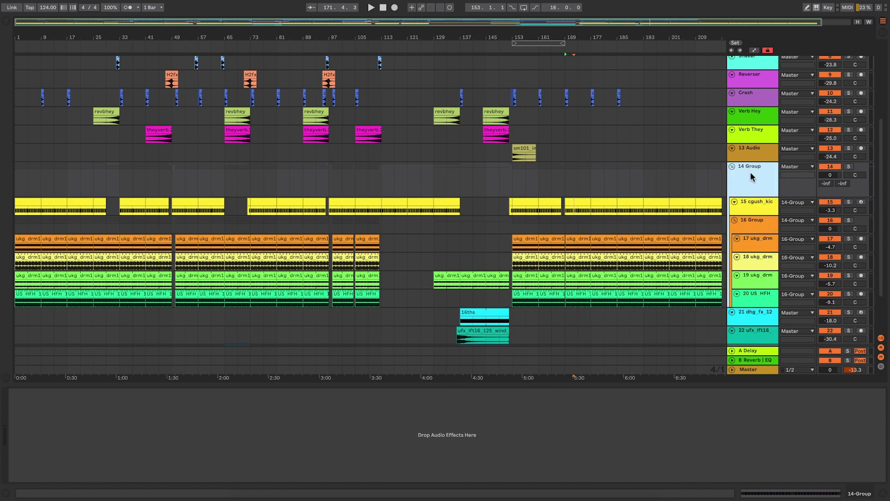
pyautogui.click(750, 205)
pyautogui.click(752, 223)
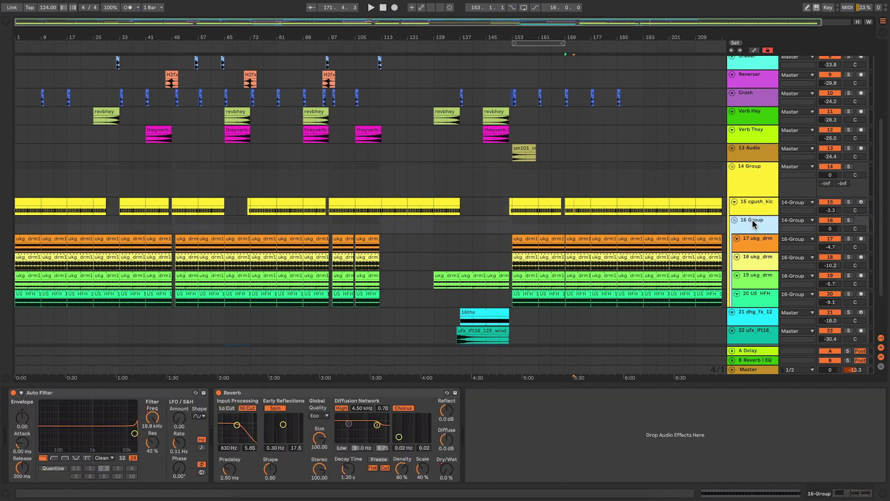
pyautogui.hotkey('ctrl', 'z')
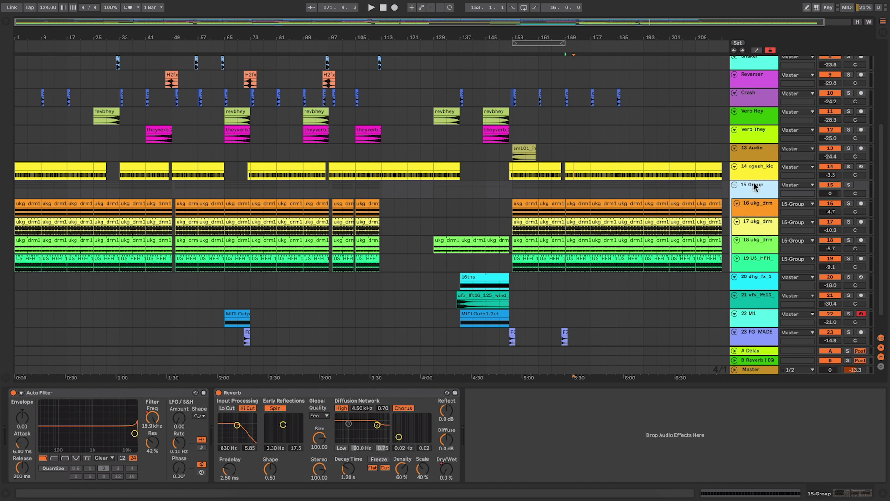
# Review the EQ Eight on tracks 16 and 17, and the Auto Filter and Reverb on 15 Group
pyautogui.click(755, 200)
pyautogui.click(757, 225)
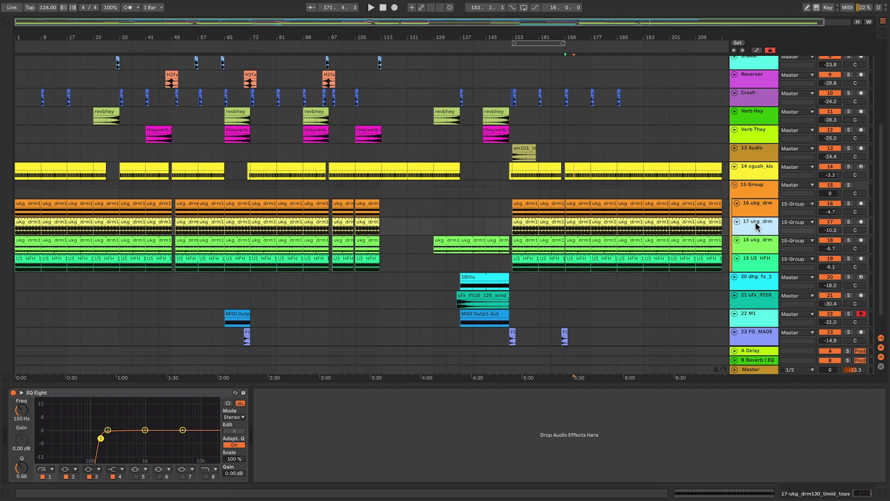
pyautogui.click(757, 191)
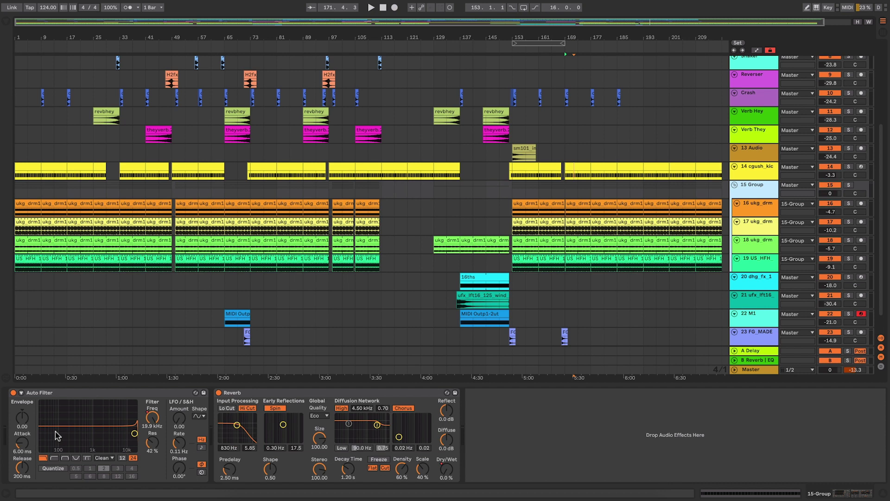
pyautogui.click(79, 393)
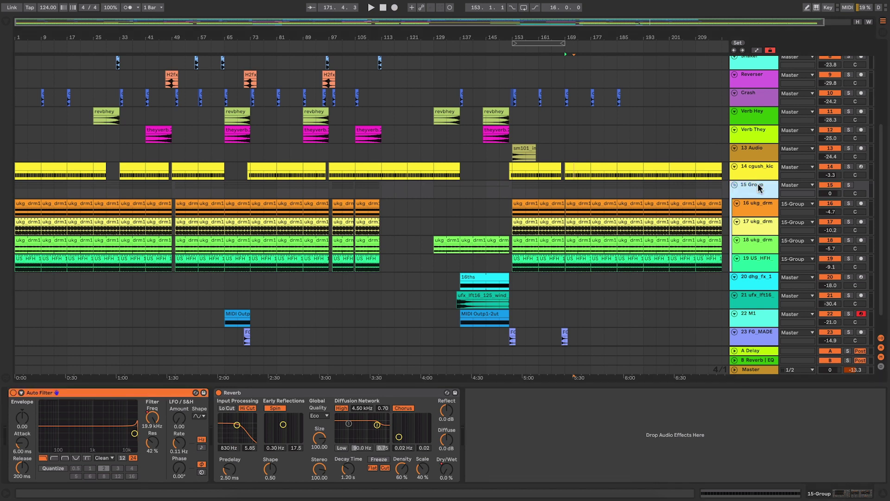
# Compare the EQ Eight low-cut settings across the four drum loop tracks, 16 to 19
pyautogui.click(755, 206)
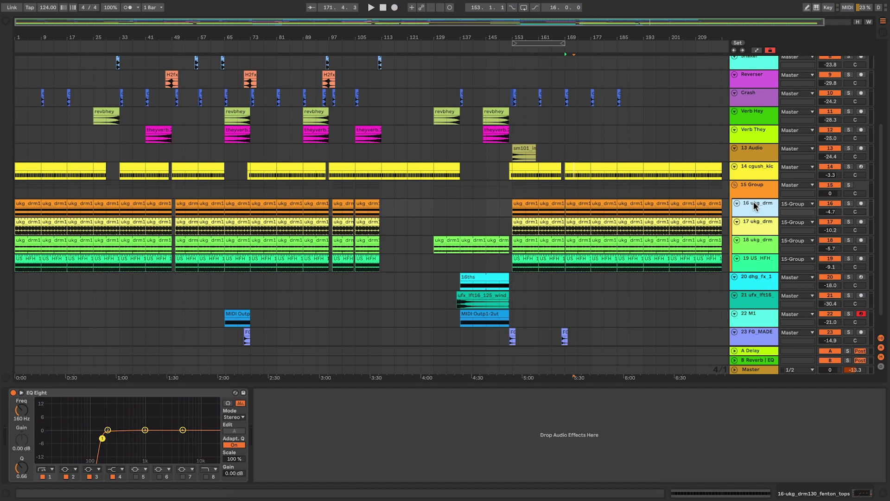
pyautogui.click(754, 223)
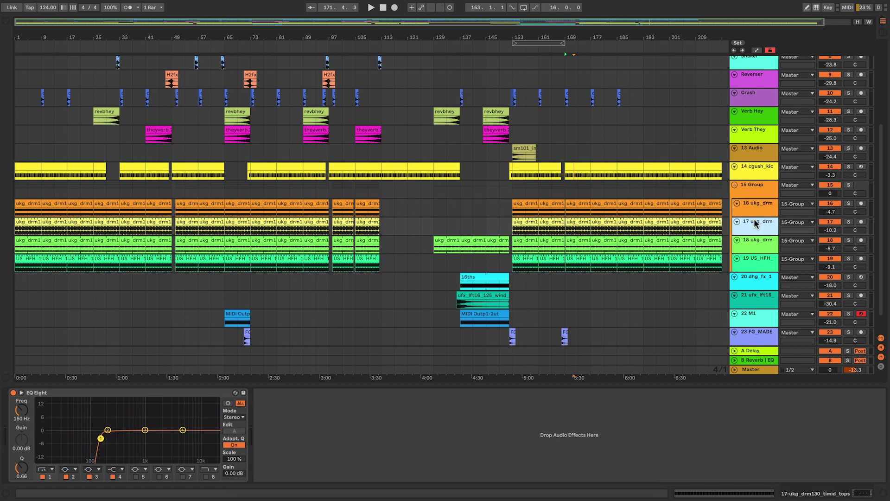
pyautogui.click(755, 244)
pyautogui.click(757, 266)
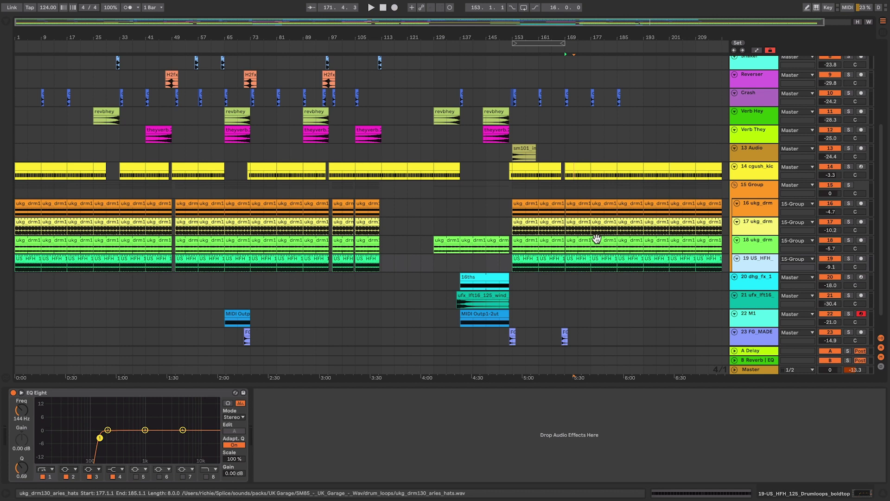
# Recheck the 15 Group effects chain, followed by the EQ Eight on tracks 16, 18 and 19
pyautogui.scroll(-1, 596, 238)
pyautogui.click(756, 187)
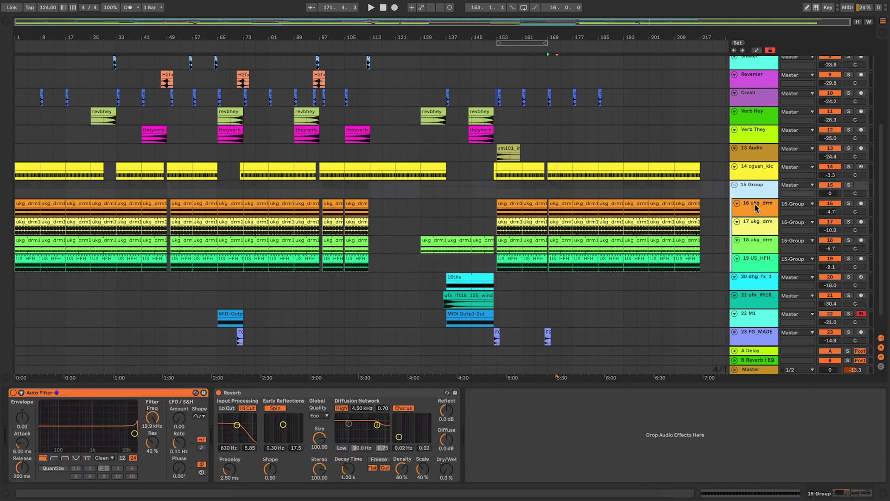
pyautogui.click(756, 207)
pyautogui.click(754, 242)
pyautogui.click(754, 260)
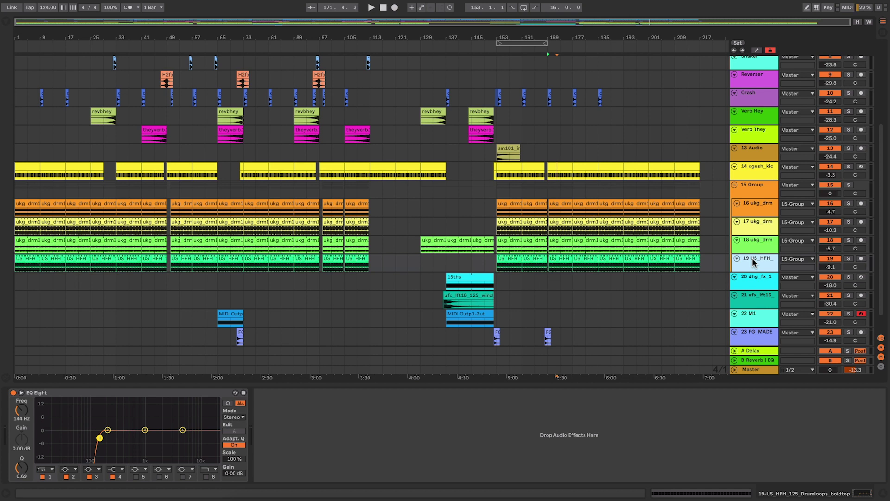
# Examine the 16ths clip on the 20 dhg_fx track and compare the track's Auto Filter state at bars 137 and 152
pyautogui.click(758, 284)
pyautogui.press('z')
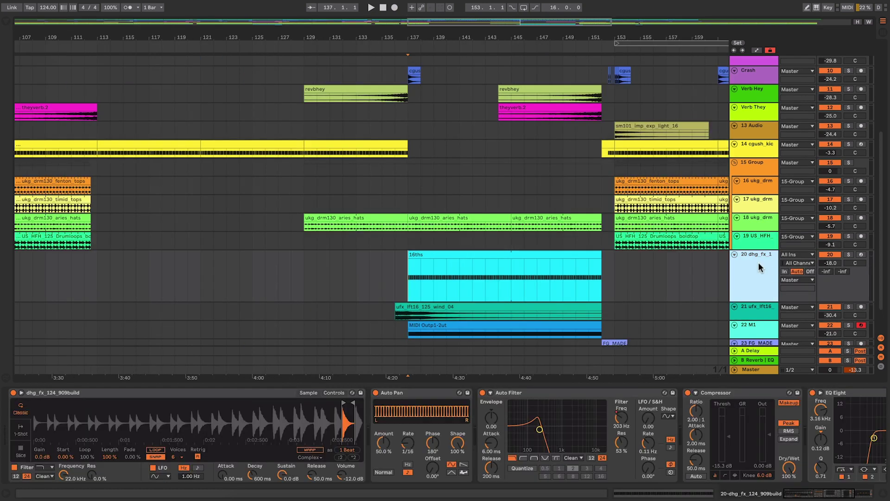
pyautogui.click(530, 254)
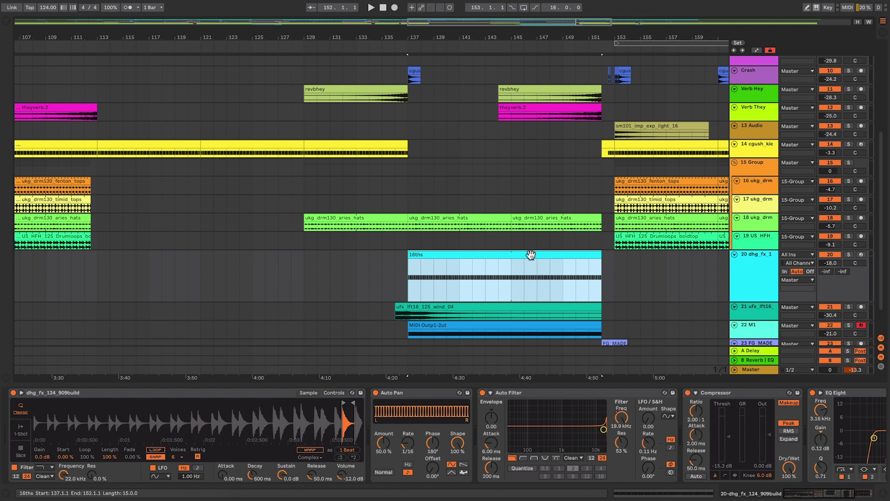
pyautogui.click(408, 273)
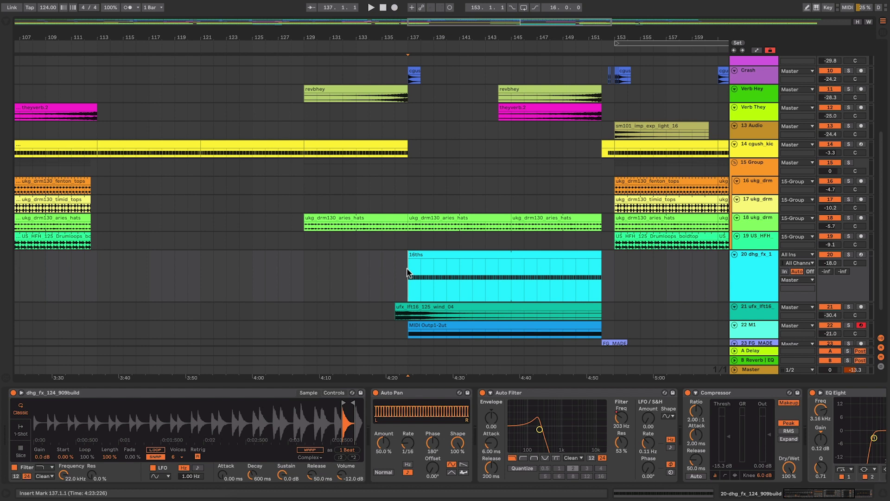
pyautogui.click(753, 256)
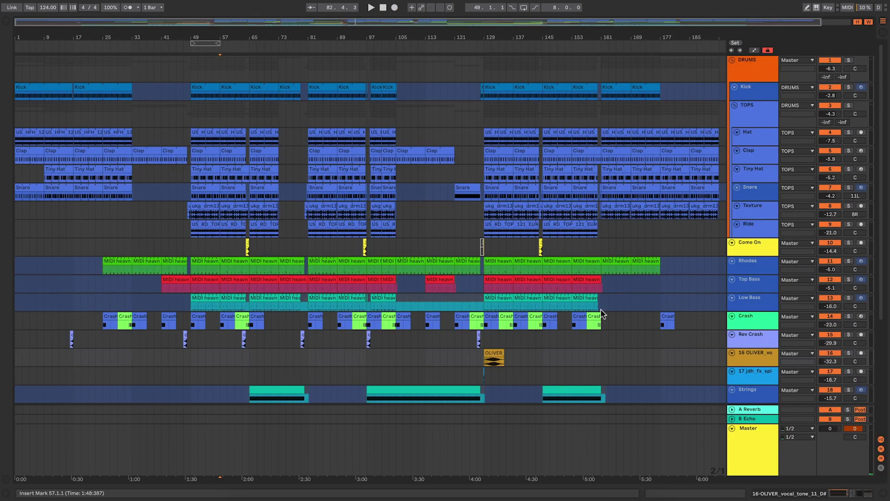
# Survey the full arrangement of the other project and show the DRUMS group's effects chain
pyautogui.scroll(-6, 601, 315)
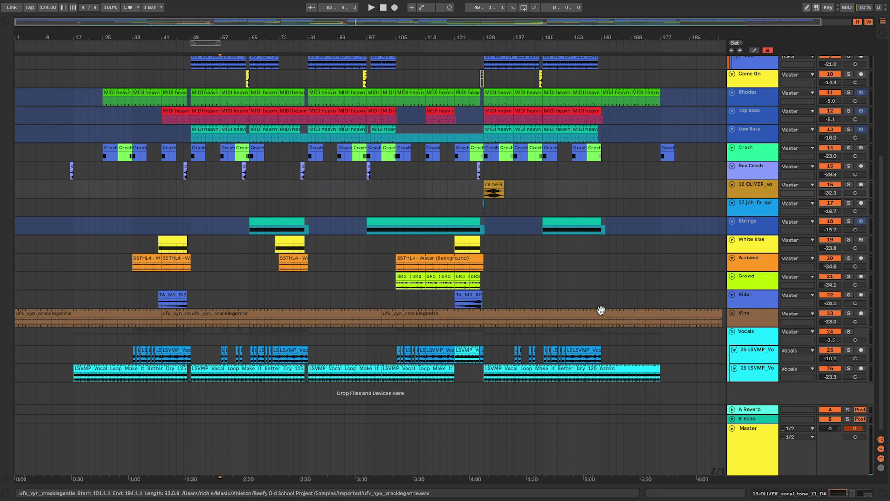
pyautogui.scroll(6, 601, 310)
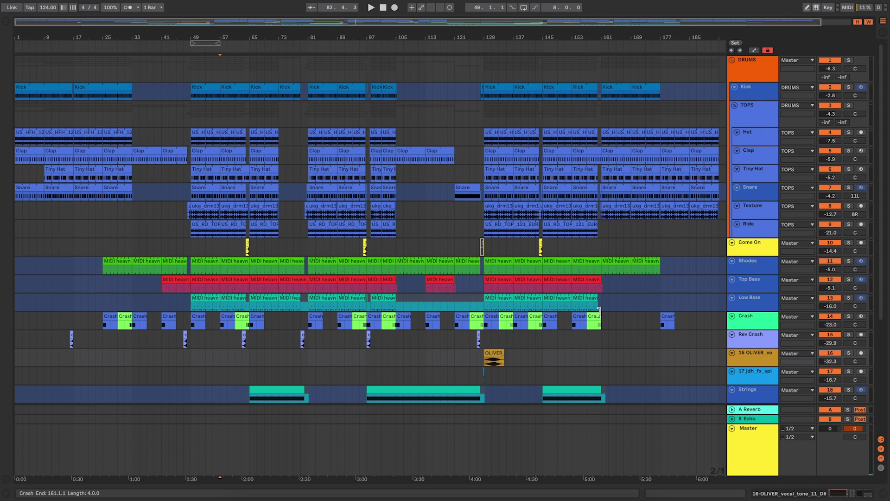
pyautogui.click(801, 497)
pyautogui.click(758, 60)
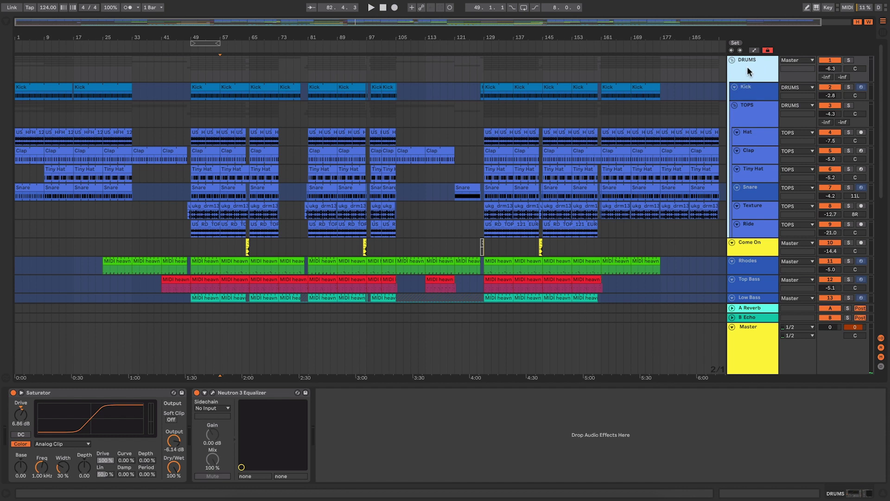
# Review the device chains of the Kick track and the DRUMS group, and unfreeze the Kick track
pyautogui.click(750, 95)
pyautogui.click(749, 109)
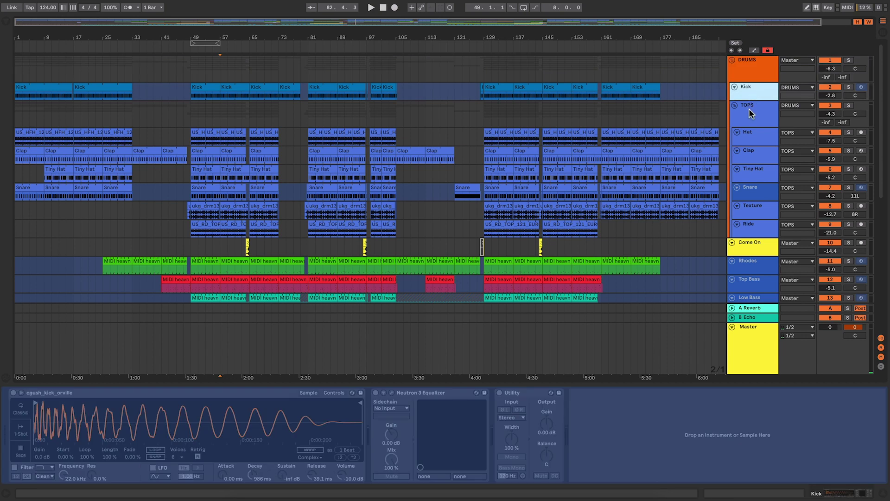
pyautogui.click(756, 60)
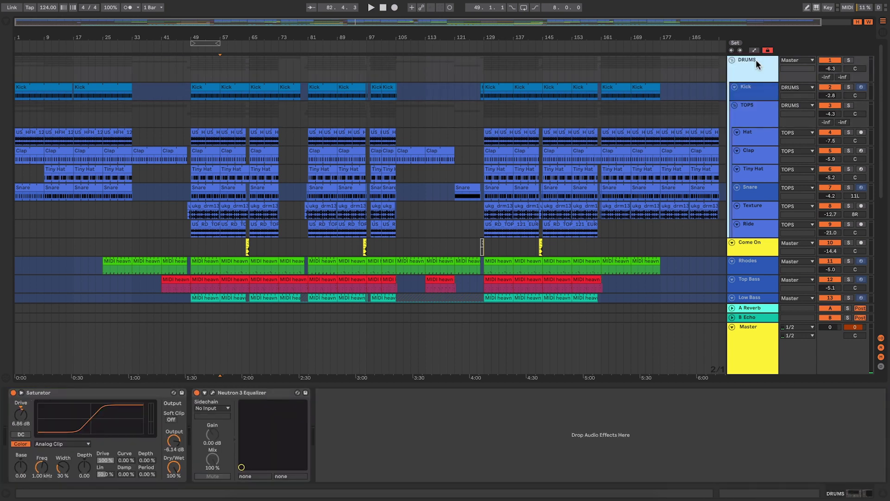
pyautogui.press('Down')
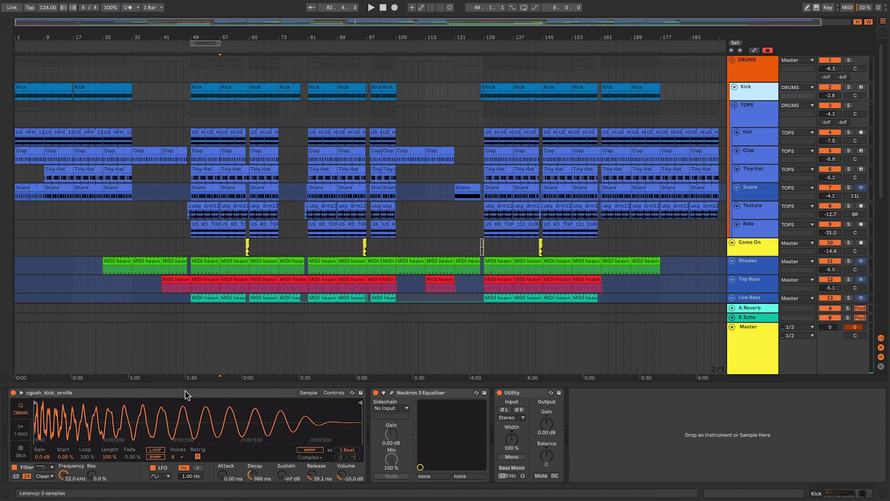
# Review the Kick track's Neutron 3 Equalizer and Utility devices, followed by the TOPS group's effects chain
pyautogui.click(402, 392)
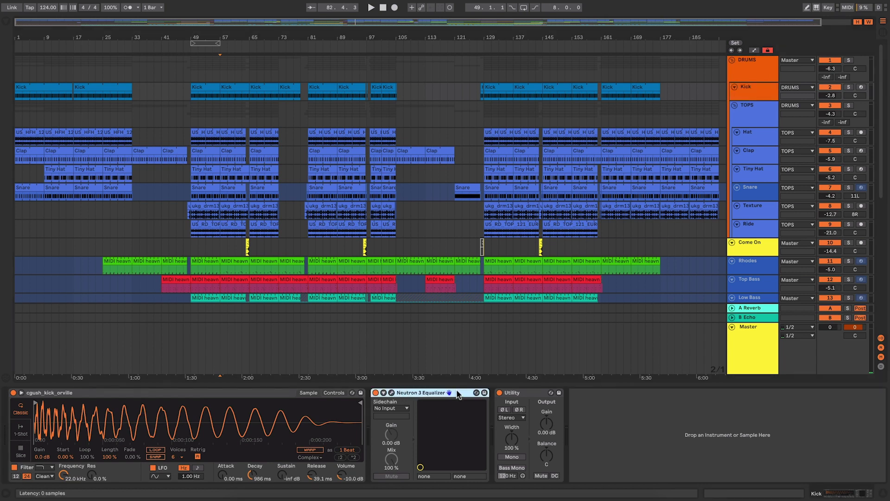
pyautogui.click(516, 392)
pyautogui.click(609, 430)
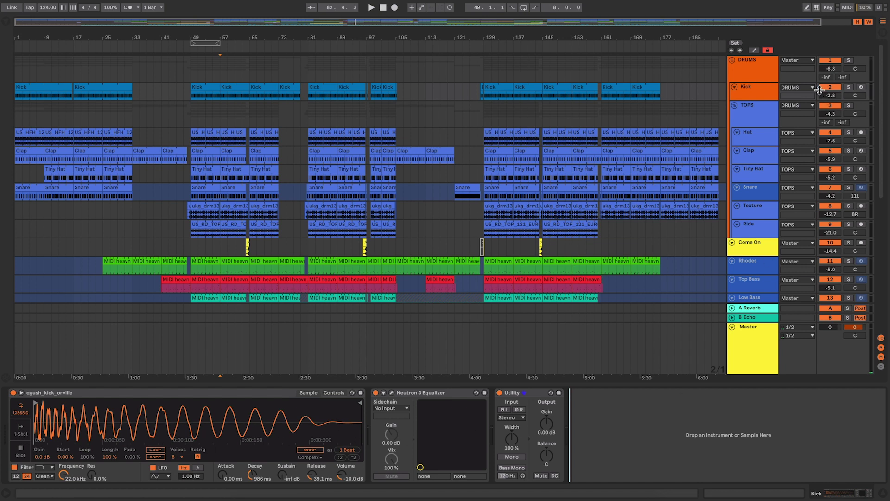
pyautogui.click(751, 112)
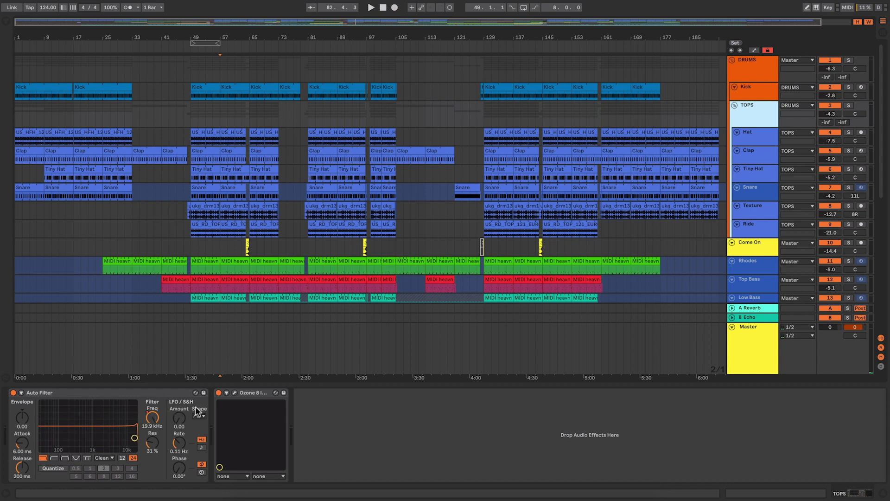
# Check the DRUMS group's Saturator and inspect the curve in its Neutron 3 Equalizer window
pyautogui.click(760, 67)
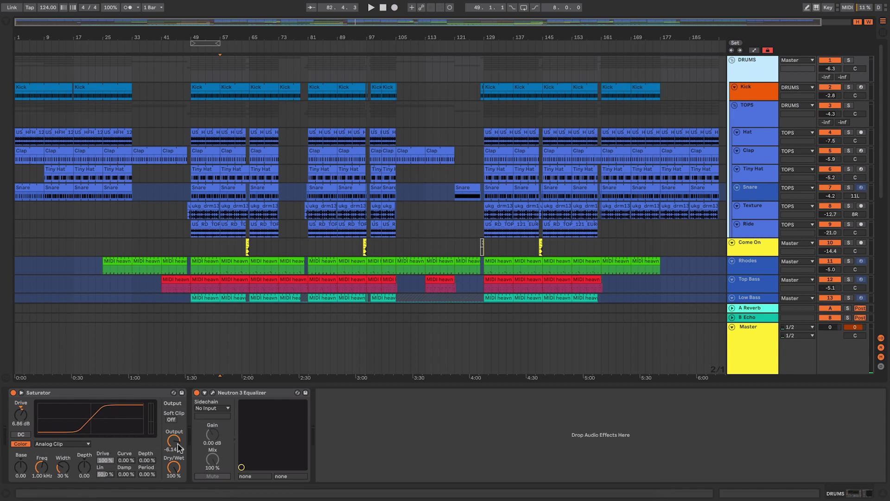
pyautogui.click(227, 394)
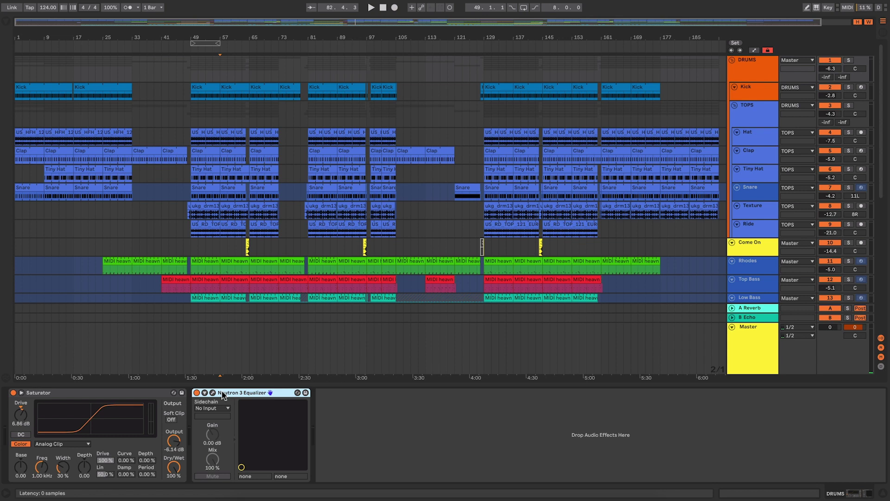
pyautogui.click(212, 392)
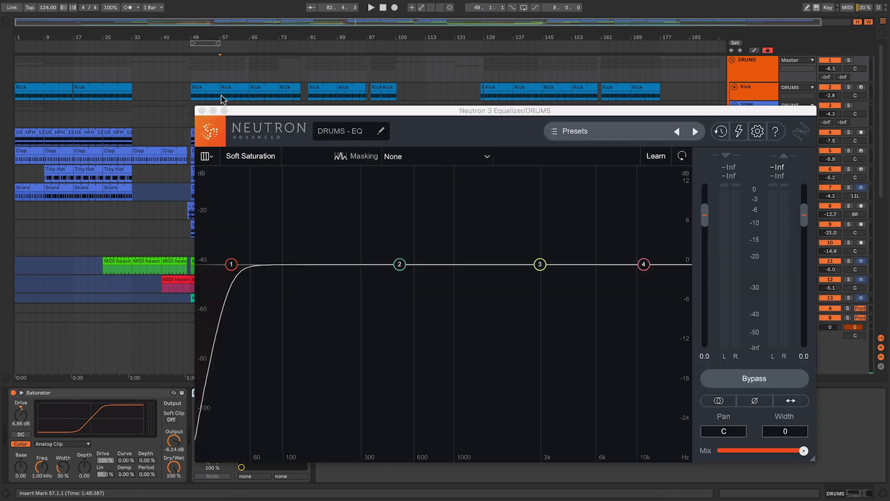
pyautogui.moveTo(263, 114); pyautogui.dragTo(263, 54)
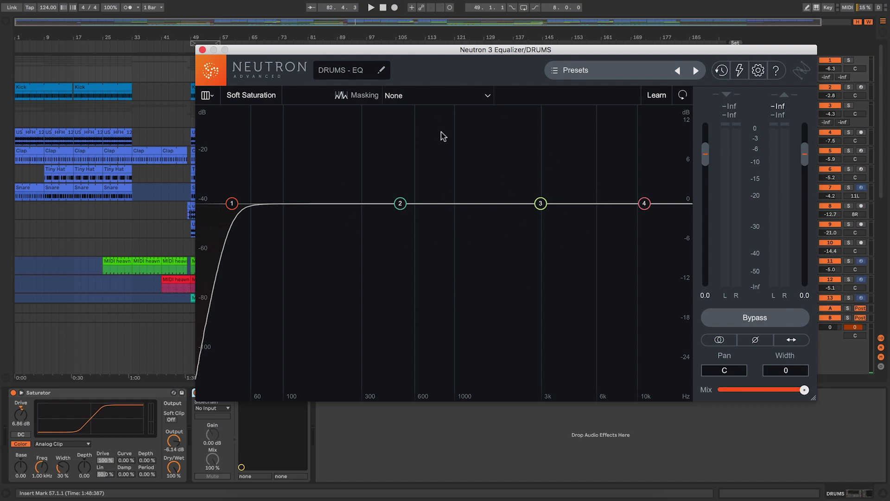
pyautogui.click(202, 50)
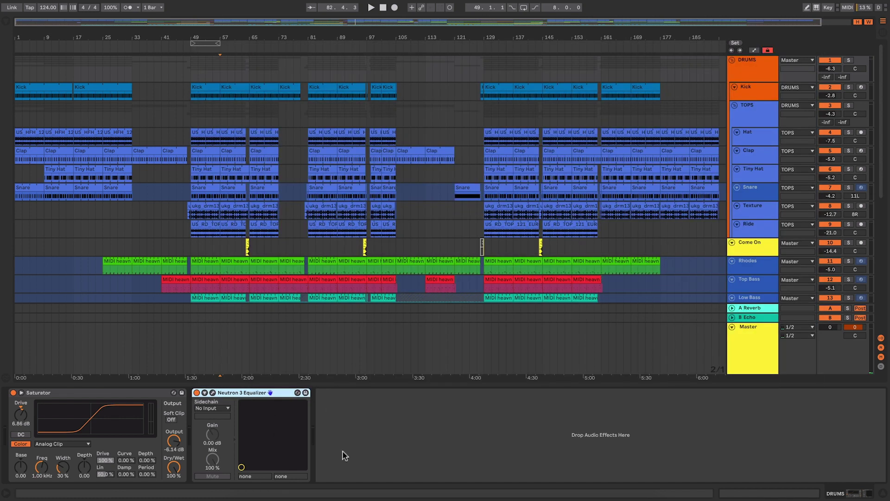
pyautogui.click(390, 434)
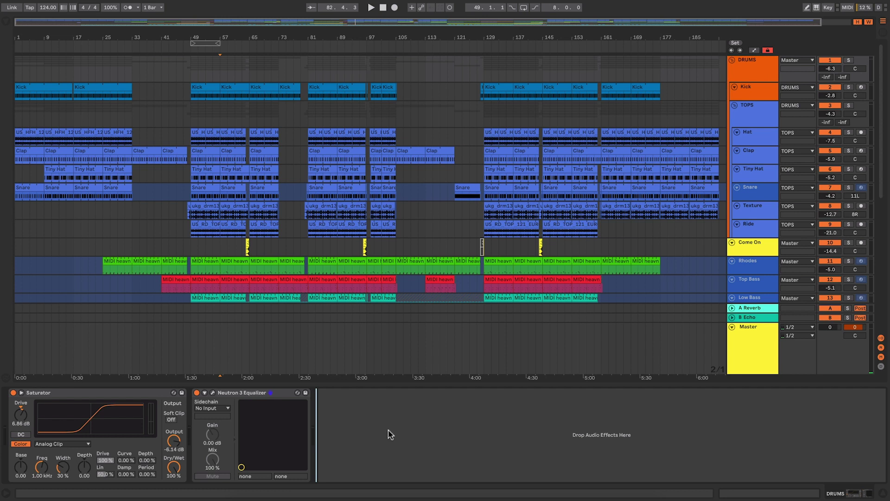
# Review the EQ Eight on the Hat track and the device chain of the Clap track
pyautogui.click(750, 132)
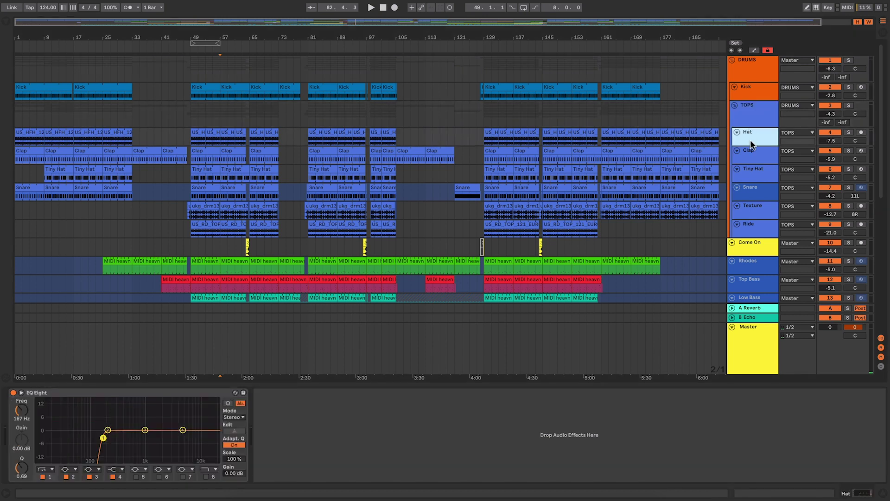
pyautogui.click(752, 149)
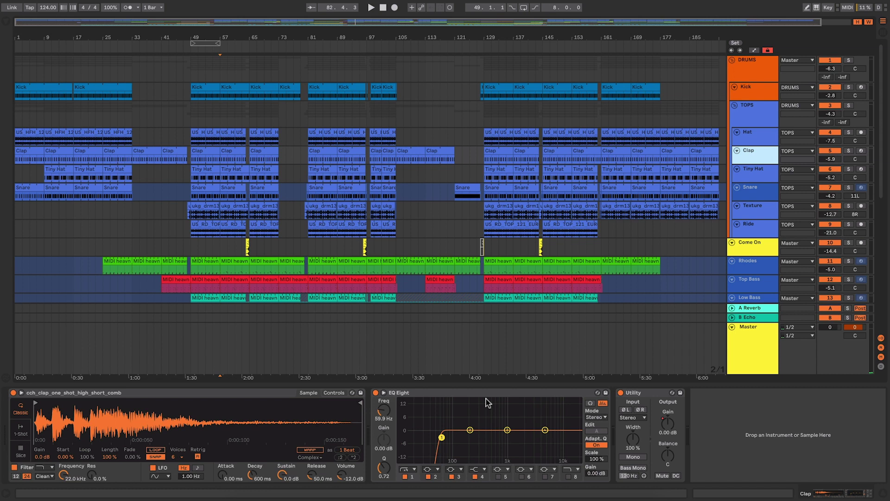
# Unfreeze the Rhodes track
pyautogui.scroll(-5, 742, 209)
pyautogui.click(757, 151)
pyautogui.rightClick(758, 148)
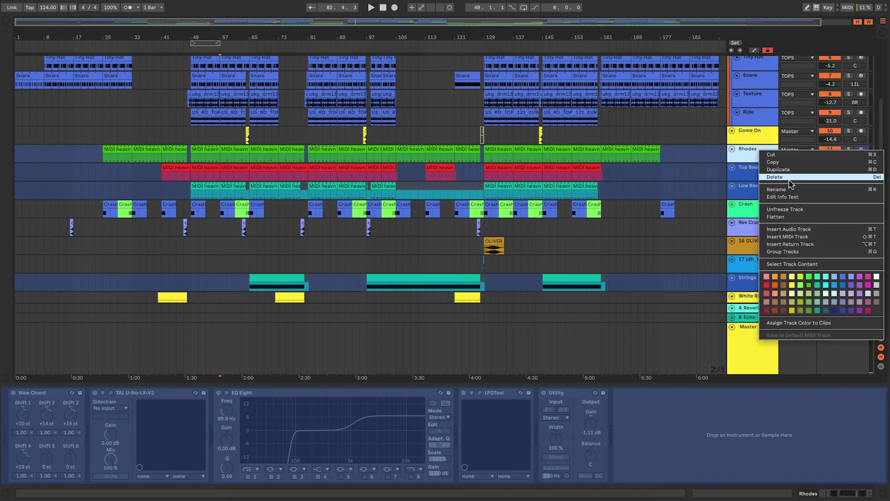
pyautogui.click(802, 210)
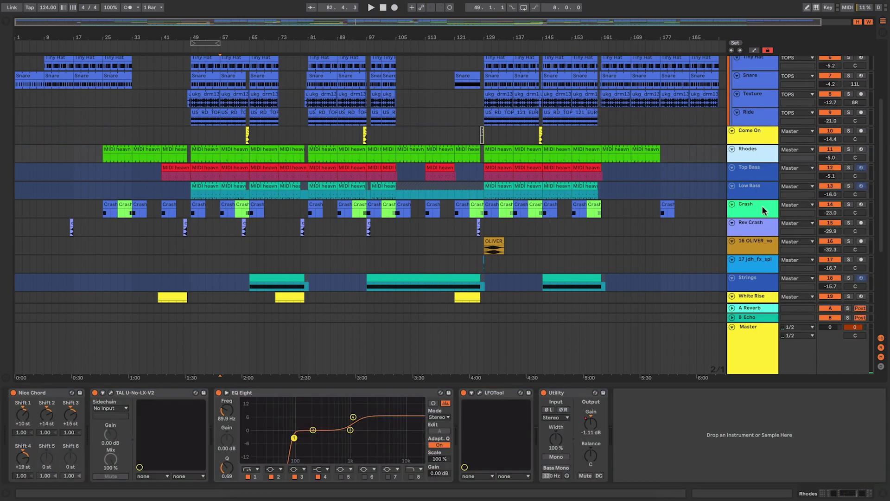
# Examine the Rhodes track's Nice Chord device and the Dark Roads preset in its TAL U-No-LX-V2 synth window
pyautogui.click(58, 396)
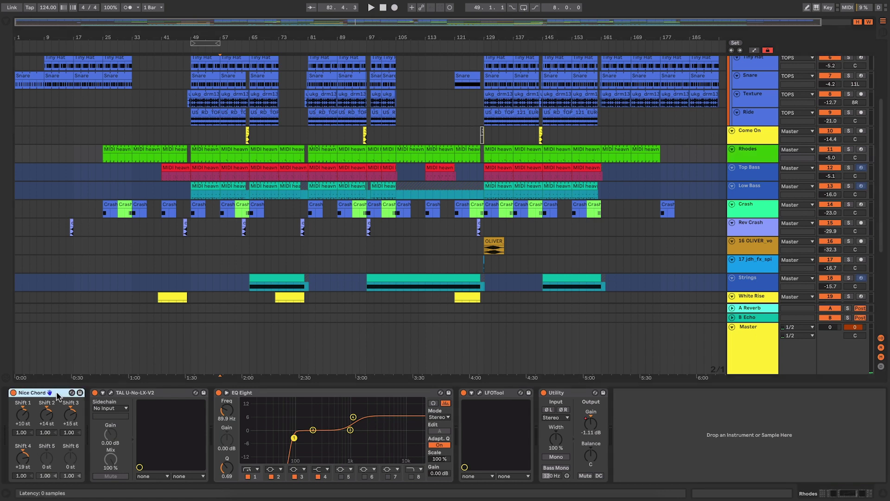
pyautogui.click(162, 395)
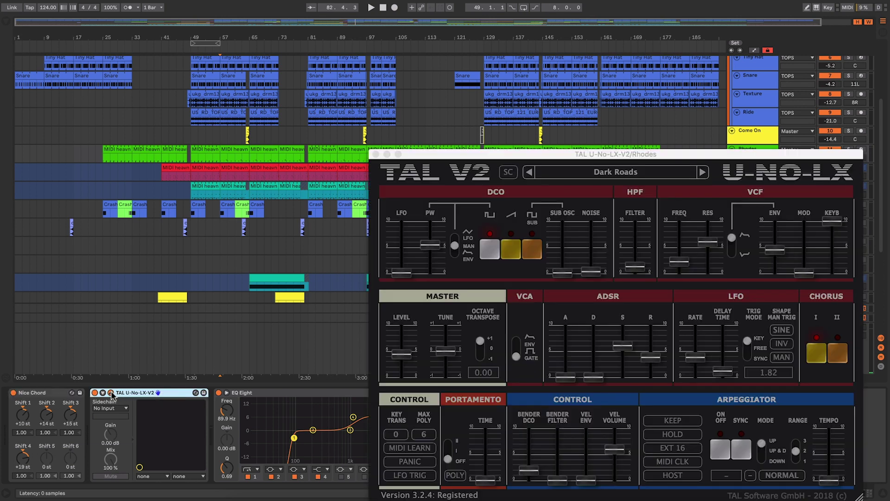
pyautogui.click(111, 392)
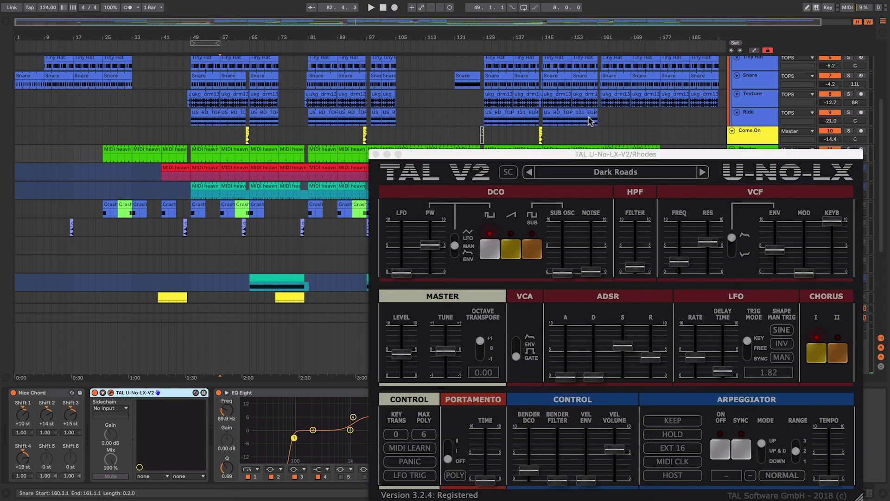
pyautogui.moveTo(577, 154); pyautogui.dragTo(467, 62)
pyautogui.moveTo(458, 61); pyautogui.dragTo(425, 56)
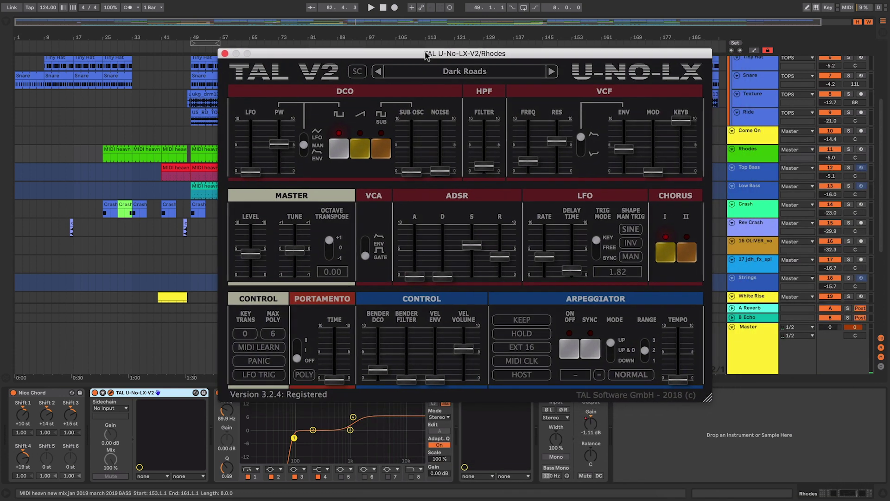
pyautogui.click(225, 54)
# Compare the frozen device chains of the Top Bass and Low Bass tracks, and unfreeze the Low Bass track
pyautogui.click(756, 163)
pyautogui.click(753, 188)
pyautogui.click(753, 173)
pyautogui.click(753, 188)
pyautogui.click(756, 174)
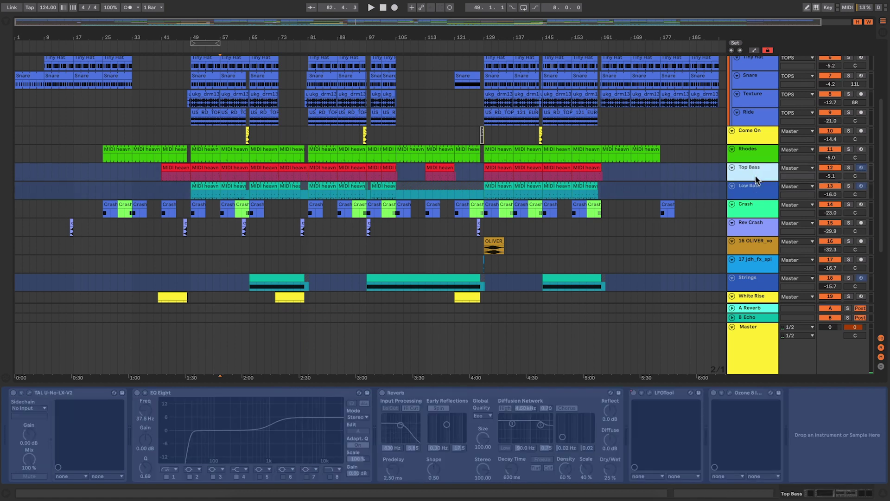
pyautogui.click(759, 186)
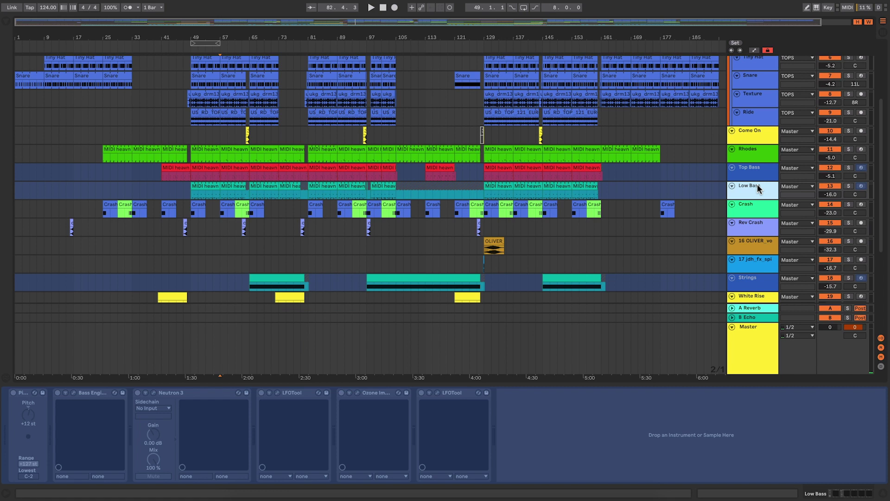
pyautogui.rightClick(758, 184)
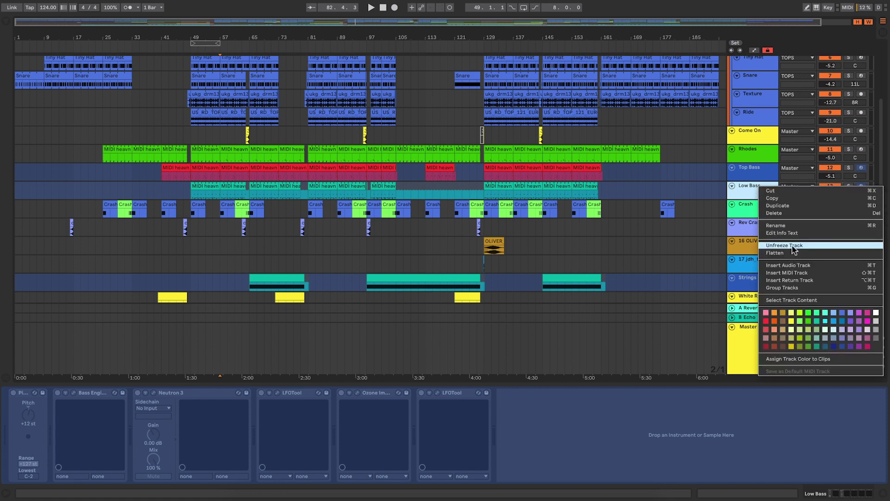
pyautogui.click(788, 253)
# Unfreeze the Top Bass track to show its active device chain
pyautogui.click(755, 149)
pyautogui.click(756, 167)
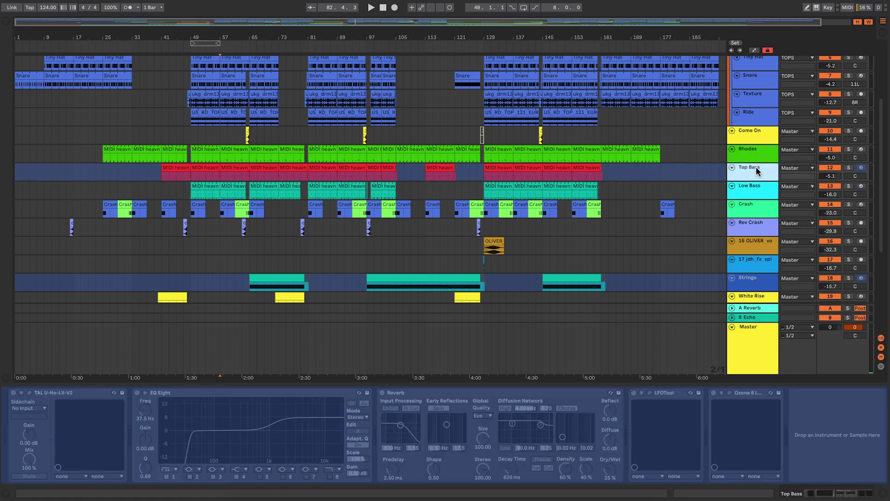
pyautogui.rightClick(756, 166)
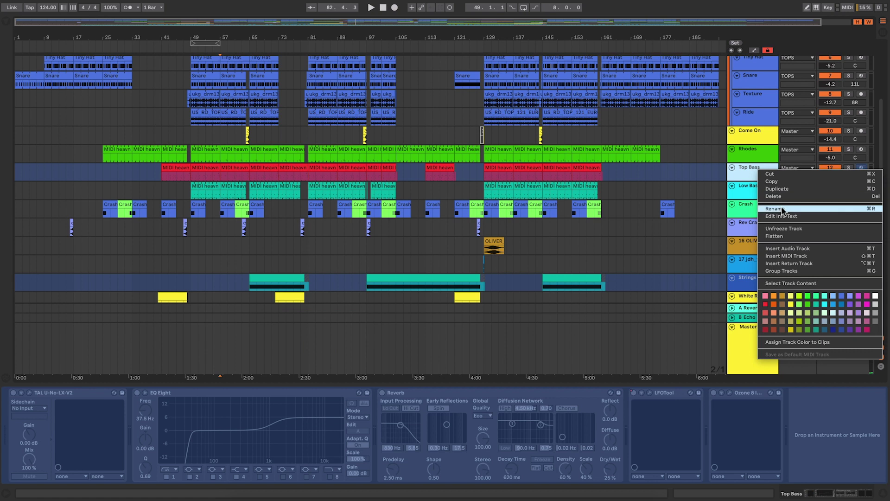
pyautogui.click(766, 161)
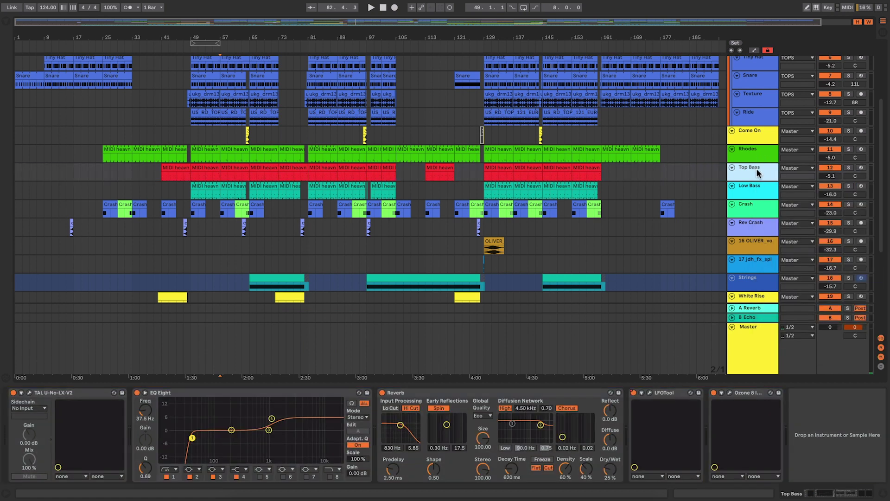
# Review the Low Bass track's device chain and inspect the volume-ducking curve in its first LFOTool
pyautogui.click(756, 188)
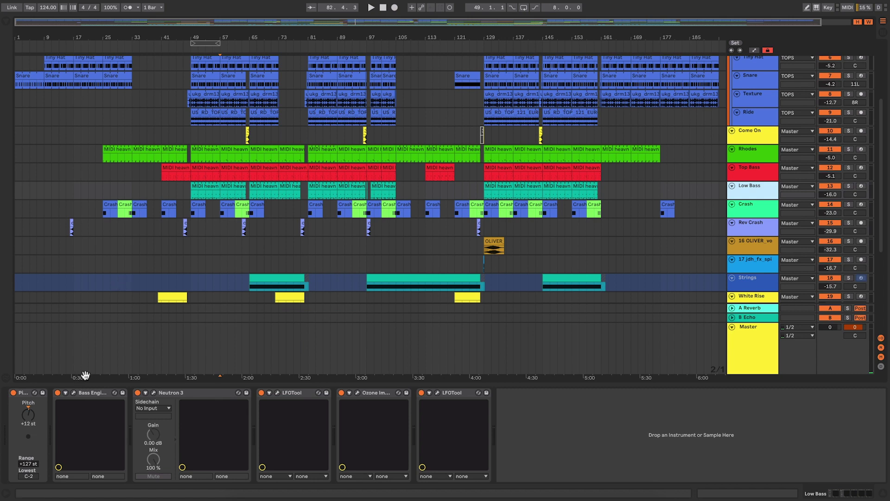
pyautogui.click(154, 392)
pyautogui.click(279, 394)
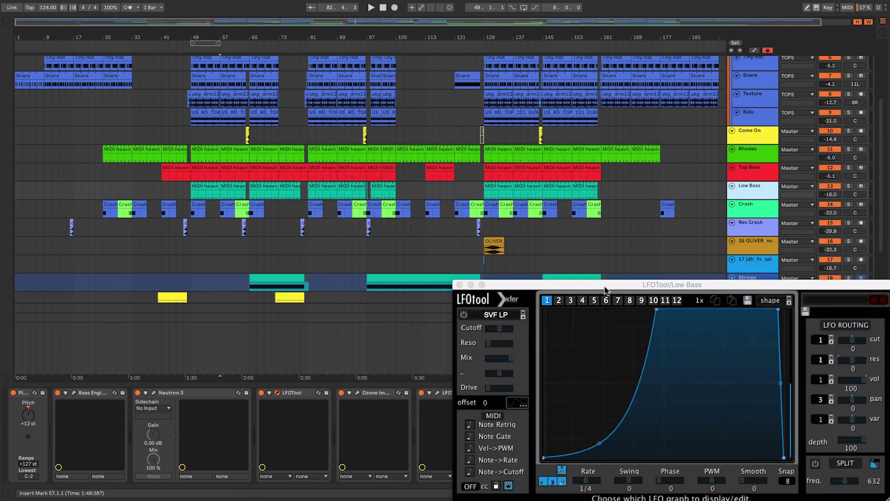
pyautogui.moveTo(607, 287); pyautogui.dragTo(383, 213)
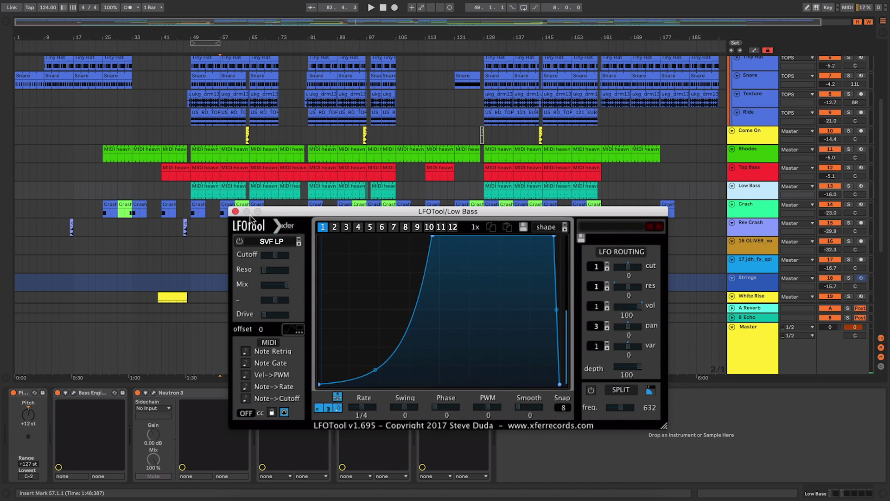
pyautogui.click(236, 212)
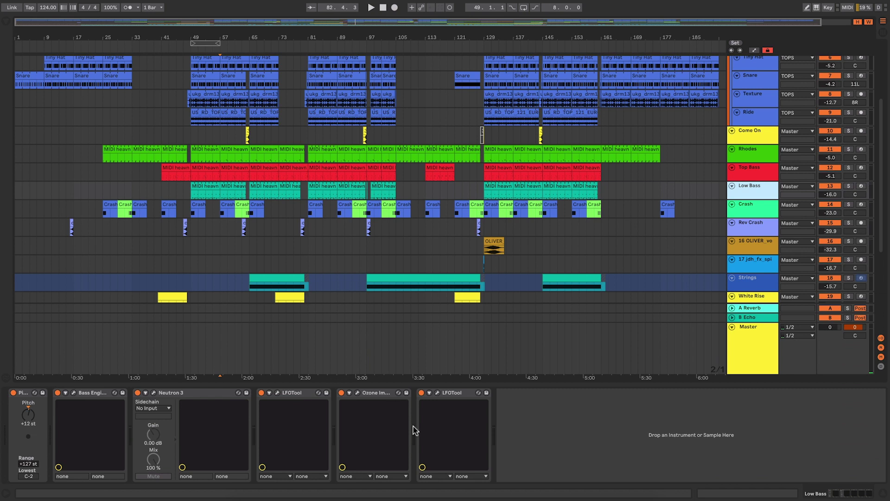
# Inspect the stereo width setting in the Low Bass track's Ozone Imager
pyautogui.click(371, 392)
pyautogui.click(357, 393)
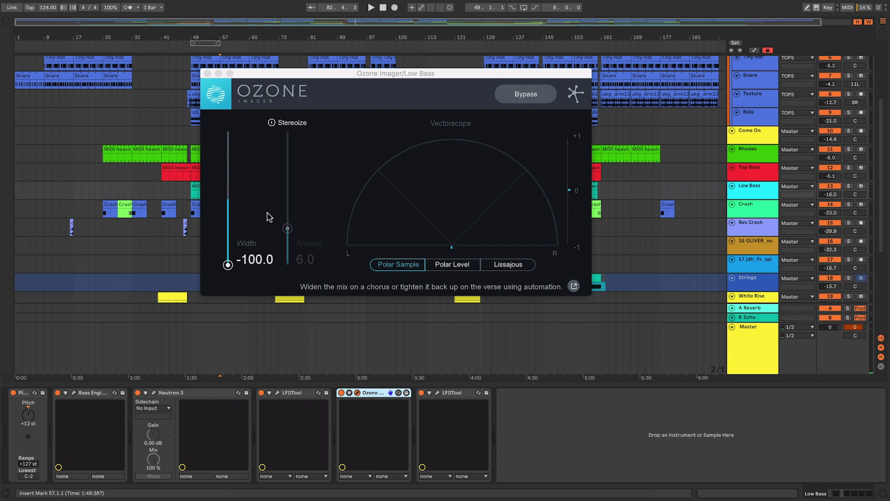
pyautogui.click(208, 74)
# Review the Crash track's sample, EQ Eight and Utility devices, and recheck the TOPS group's effects chain
pyautogui.scroll(-2, 760, 172)
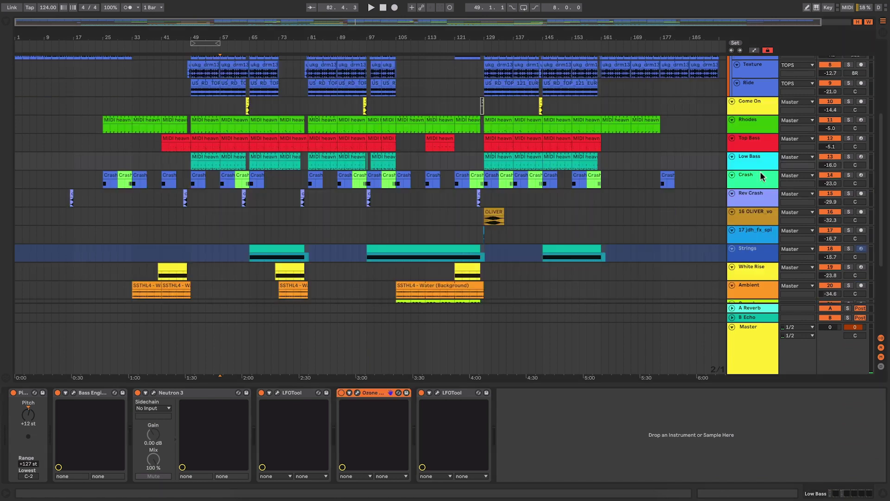
pyautogui.click(760, 172)
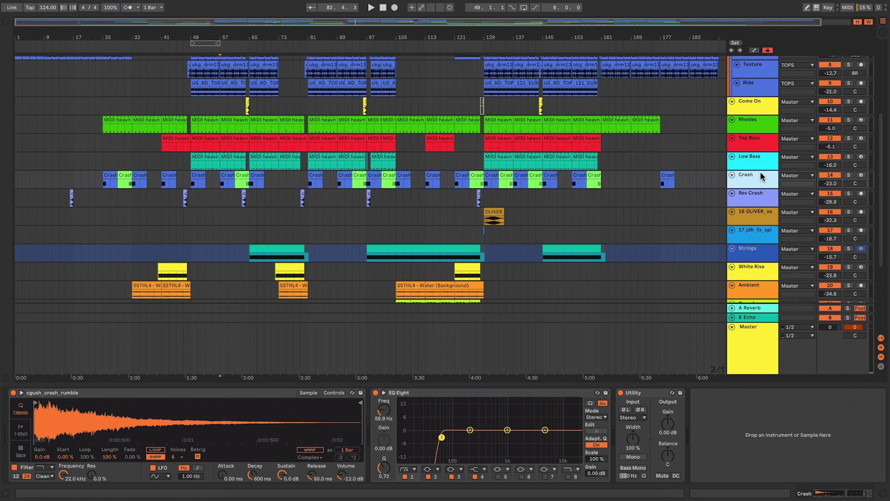
pyautogui.scroll(6, 697, 179)
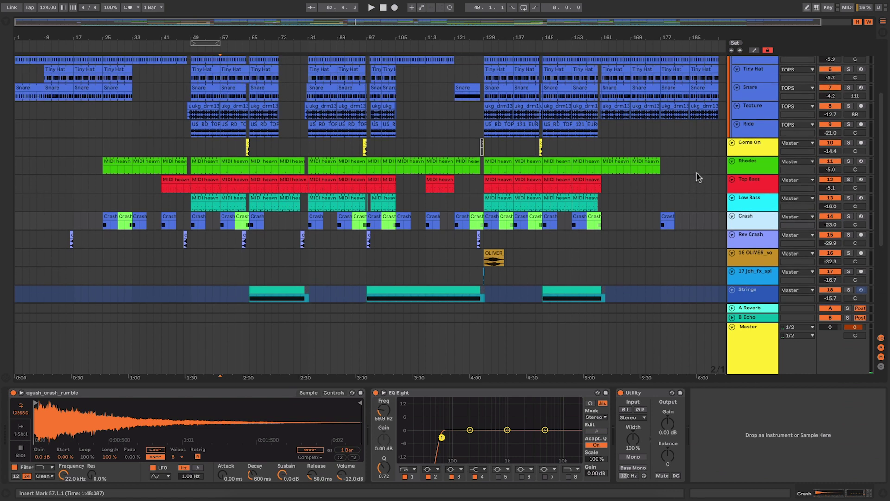
pyautogui.click(697, 172)
pyautogui.scroll(2, 562, 181)
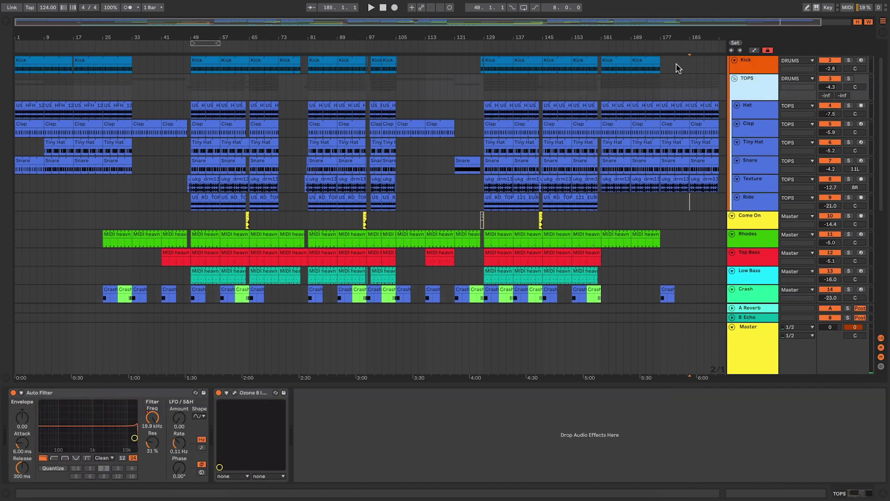
pyautogui.scroll(-1, 535, 223)
pyautogui.scroll(-5, 534, 224)
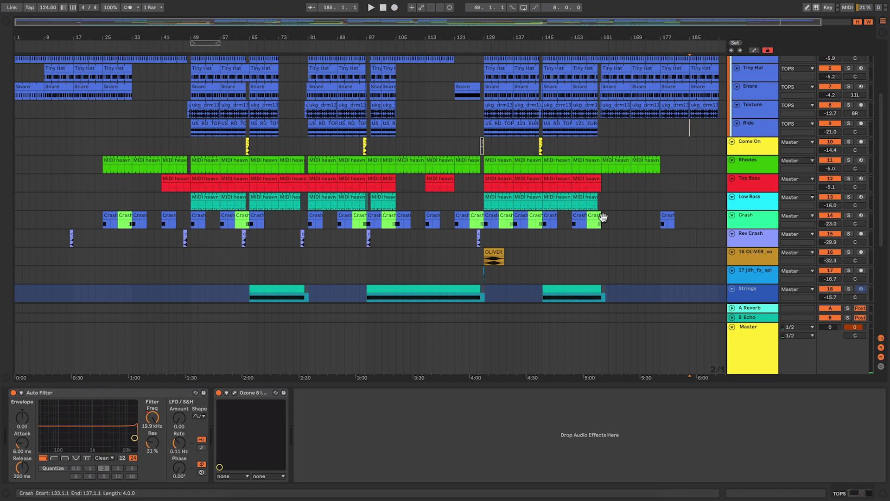
pyautogui.click(742, 216)
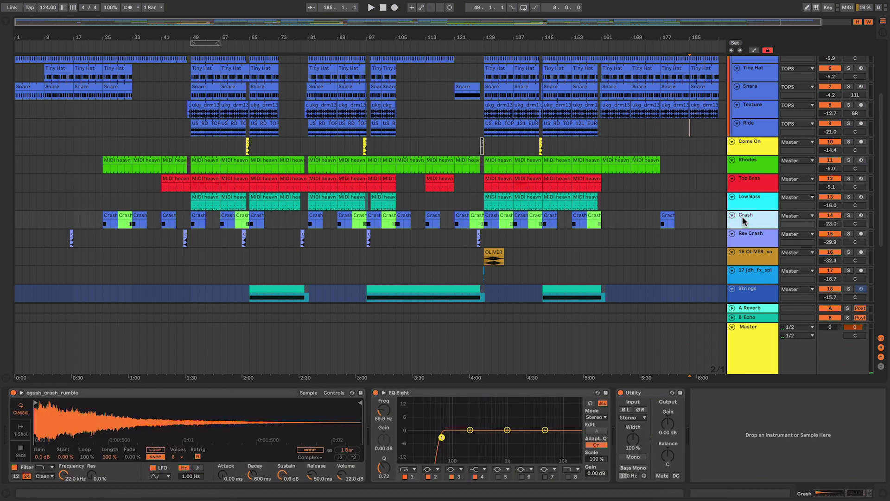
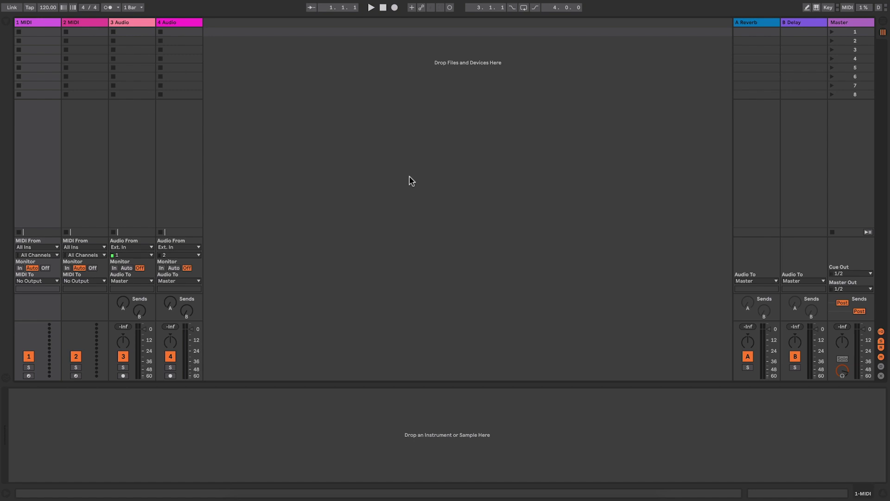
# In Arrangement view, remove every track except the first MIDI track and rename that track Kick
pyautogui.click(884, 24)
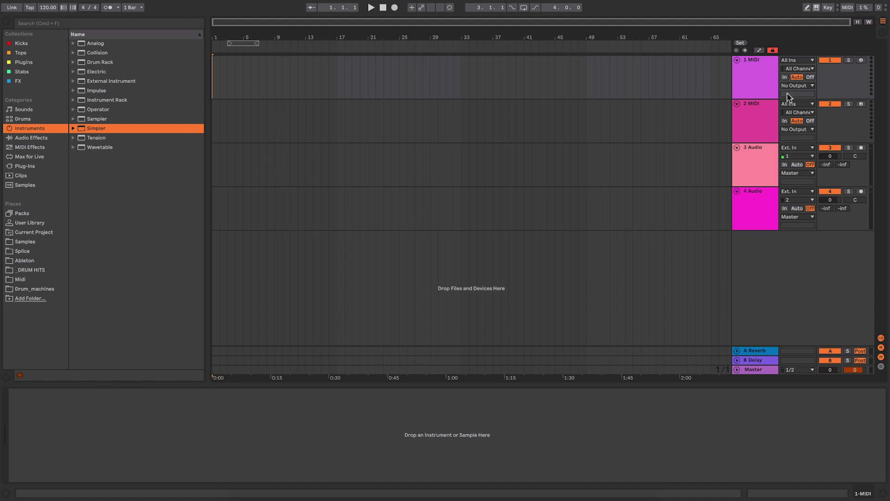
pyautogui.click(758, 113)
pyautogui.press('super+z')
pyautogui.press('super+z')
pyautogui.press('super+z')
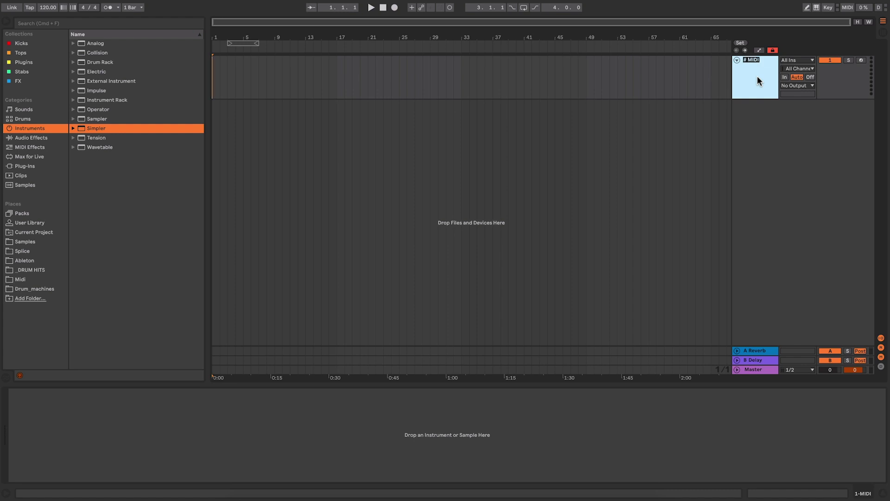
pyautogui.write('ck')
pyautogui.press('Return')
# Load an empty Simpler on the Kick track and set its volume to -8 dB
pyautogui.moveTo(99, 129); pyautogui.dragTo(190, 407)
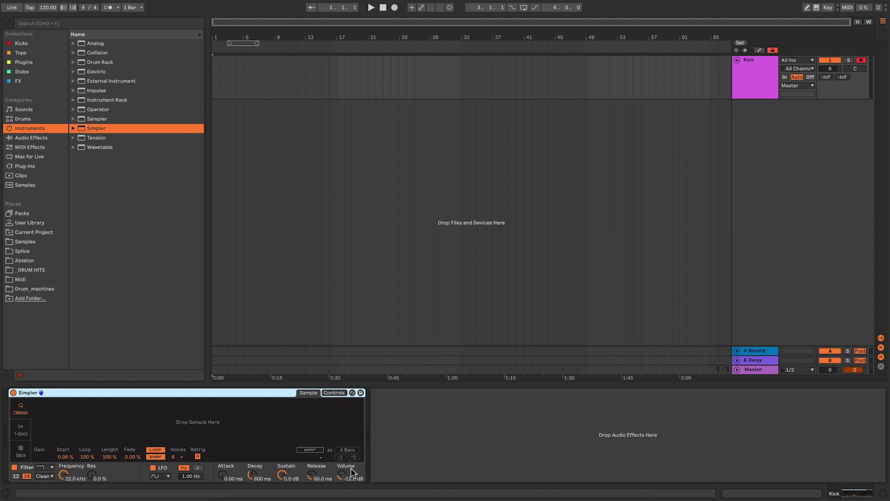
pyautogui.scroll(4, 341, 478)
pyautogui.click(478, 449)
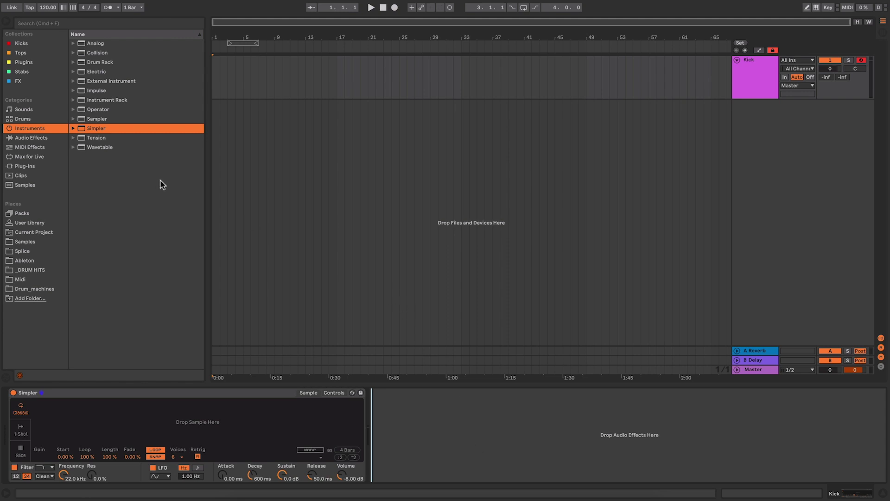
# Add iZotope's Neutron 3 Equalizer Audio Unit after the Simpler on the Kick track
pyautogui.click(42, 166)
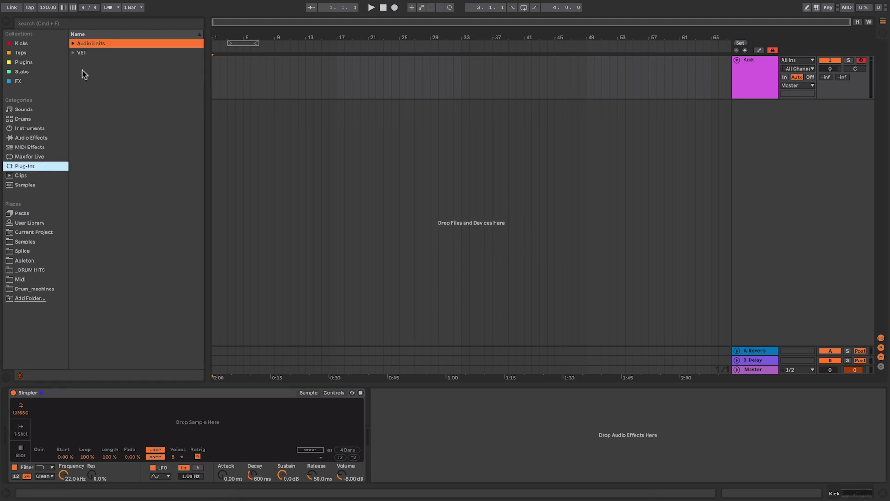
pyautogui.click(73, 42)
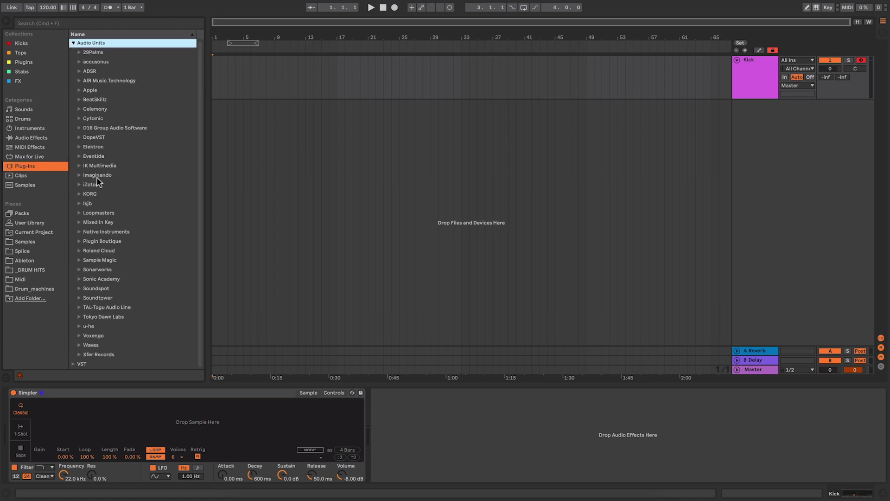
pyautogui.click(79, 185)
pyautogui.scroll(-10, 117, 197)
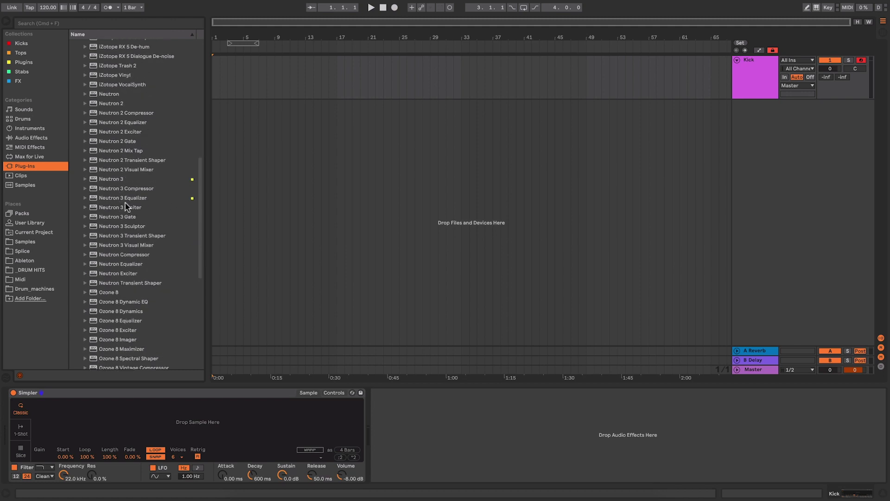
pyautogui.click(127, 199)
pyautogui.moveTo(107, 199); pyautogui.dragTo(411, 423)
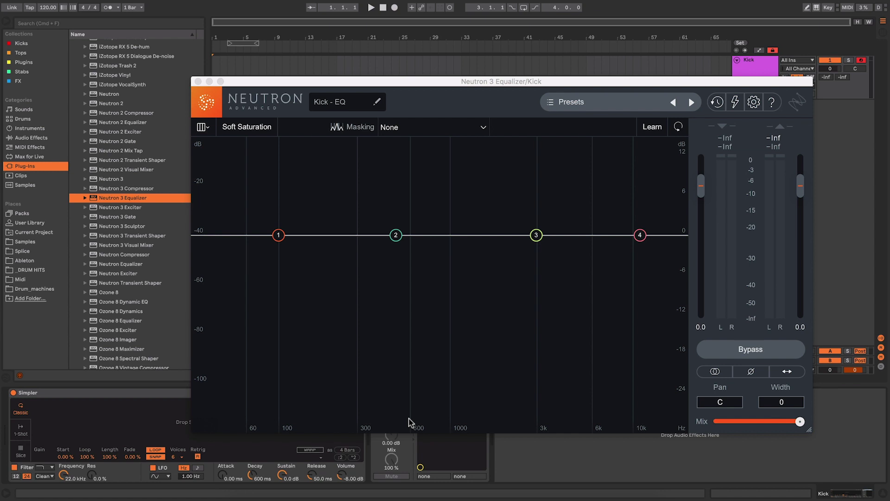
pyautogui.moveTo(487, 84); pyautogui.dragTo(432, 56)
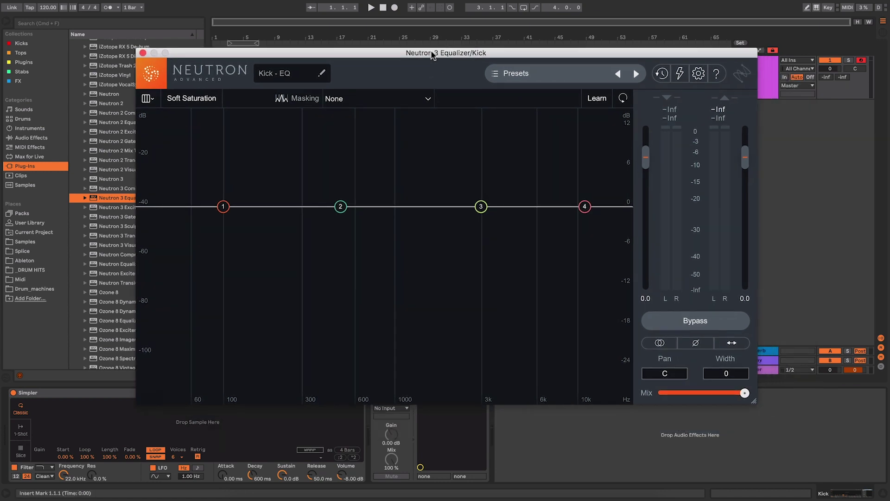
# Turn EQ band 1 into a flat highpass with a 48 dB/oct slope and move its cutoff below 60 Hz
pyautogui.click(223, 207)
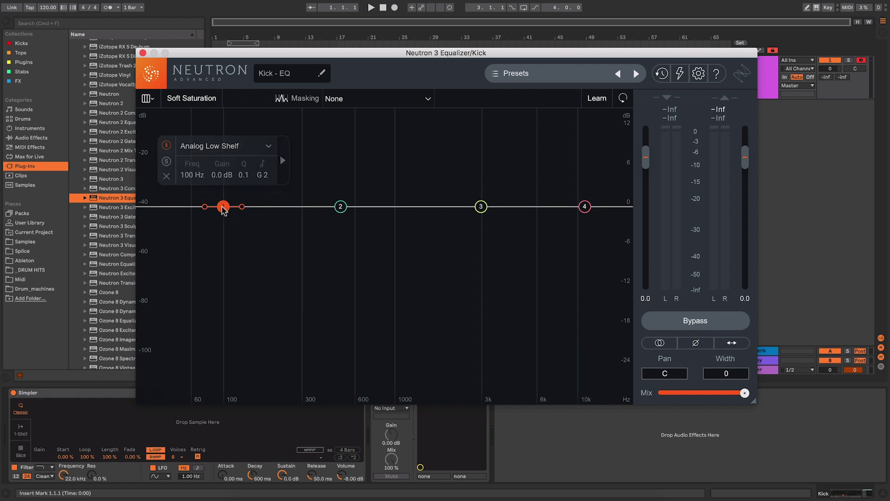
pyautogui.click(220, 147)
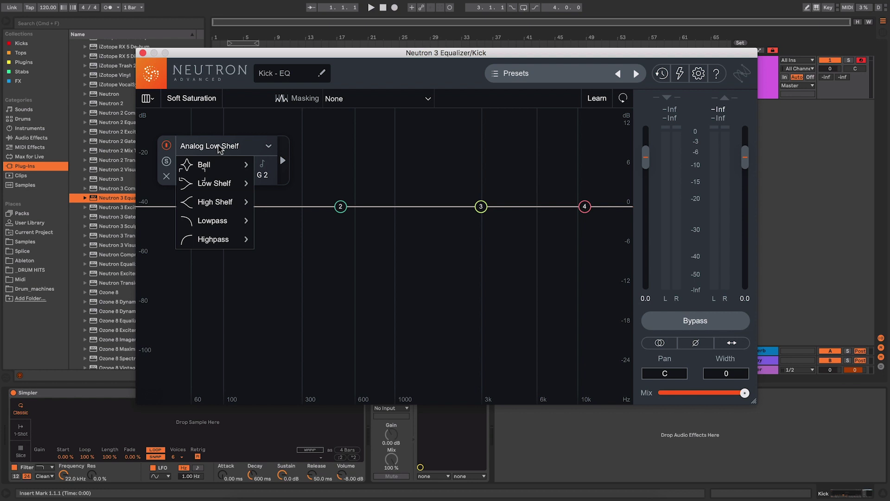
pyautogui.click(231, 240)
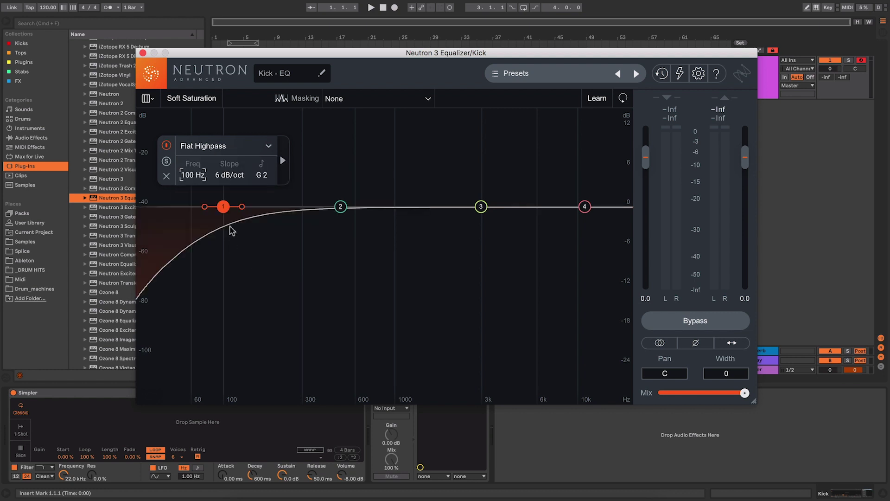
pyautogui.moveTo(242, 207); pyautogui.dragTo(232, 206)
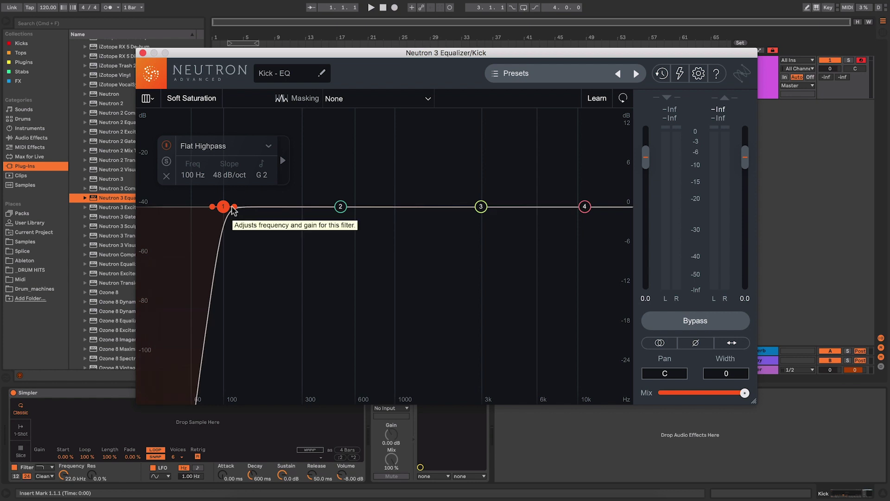
pyautogui.moveTo(219, 208); pyautogui.dragTo(163, 208)
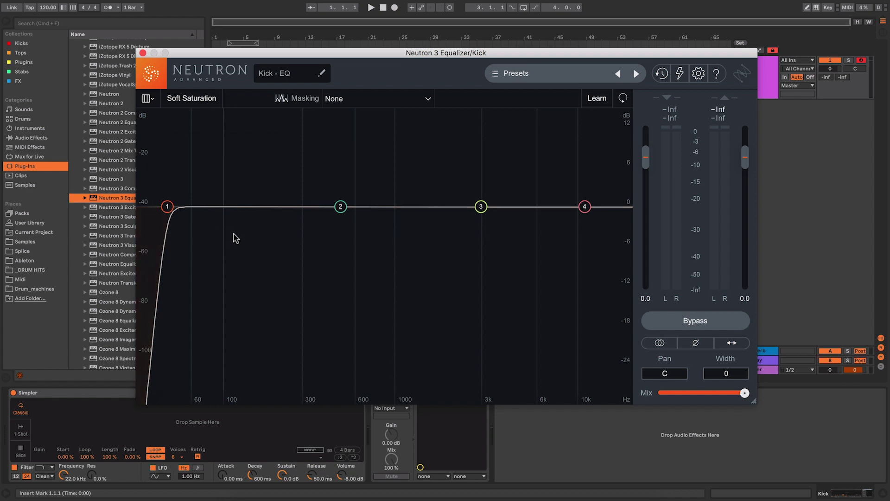
# Rename the Neutron equalizer instance as Kick by removing the EQ suffix, and hide the plug-in window
pyautogui.click(288, 73)
pyautogui.click(276, 74)
pyautogui.moveTo(275, 73); pyautogui.dragTo(292, 73)
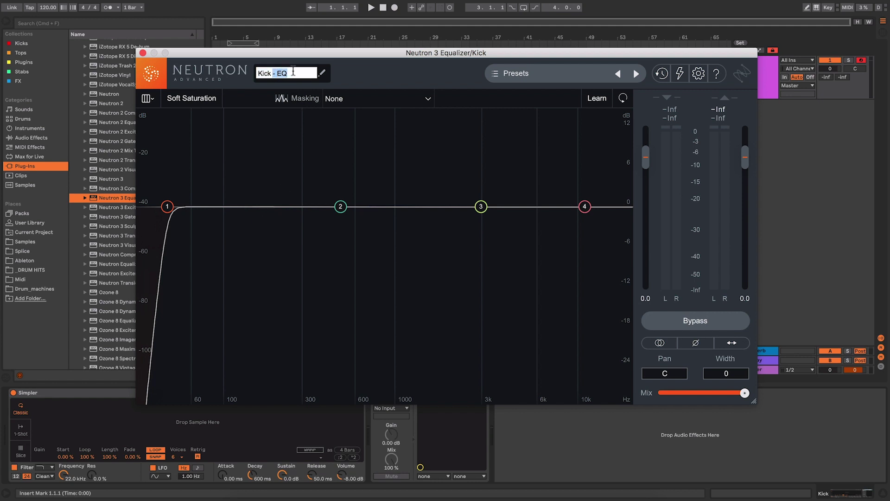
pyautogui.press('BackSpace')
pyautogui.press('Return')
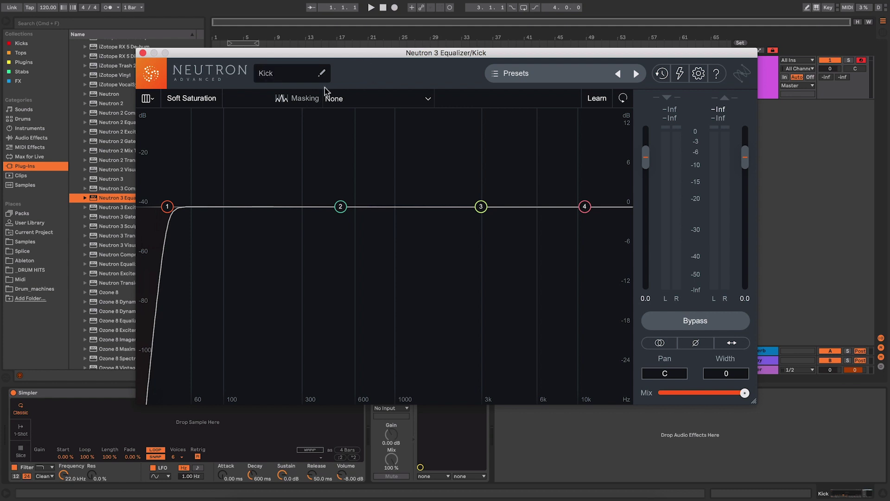
pyautogui.click(353, 94)
pyautogui.click(367, 73)
pyautogui.press('super+alt+p')
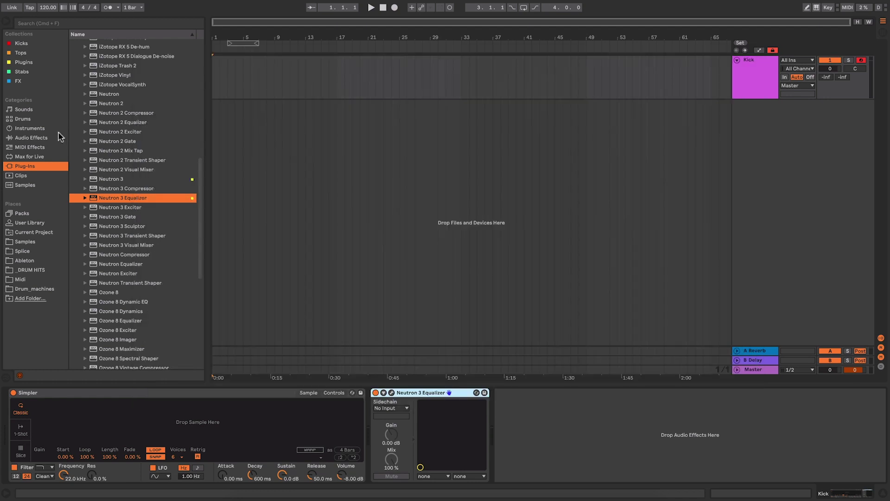
# Add a Utility audio effect after the Kick track's equalizer and switch it to Mono
pyautogui.click(45, 139)
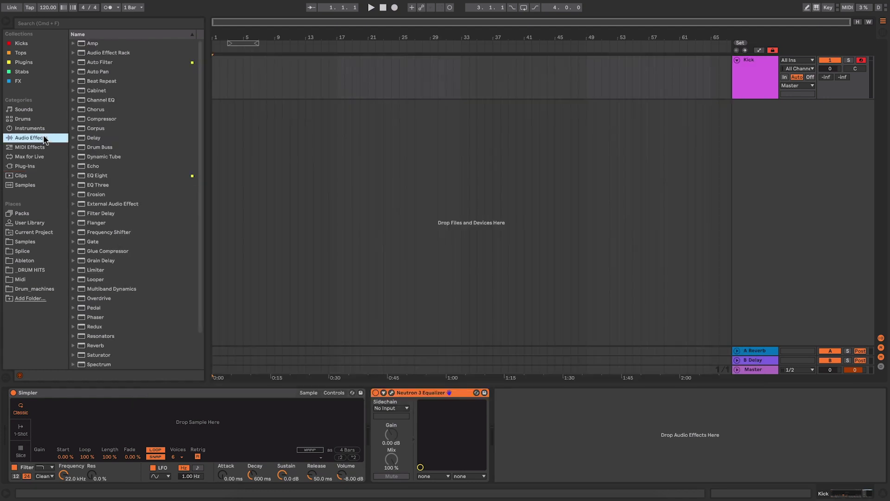
pyautogui.click(111, 147)
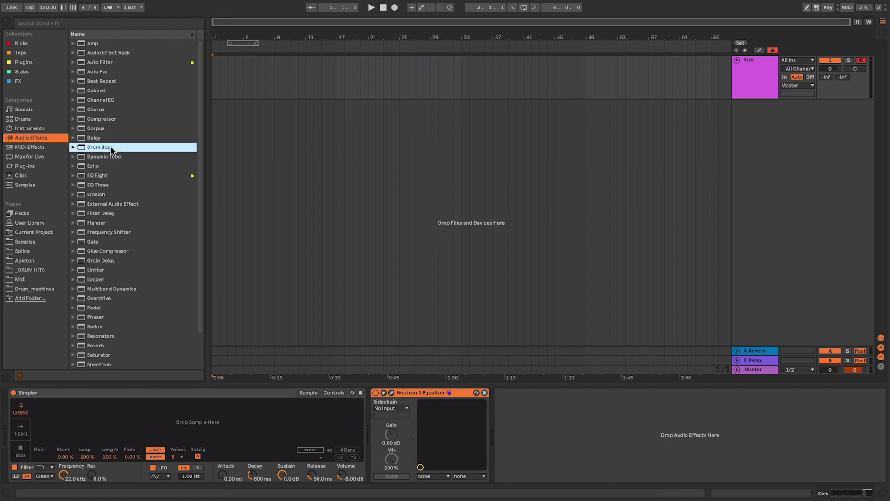
pyautogui.scroll(-2, 112, 146)
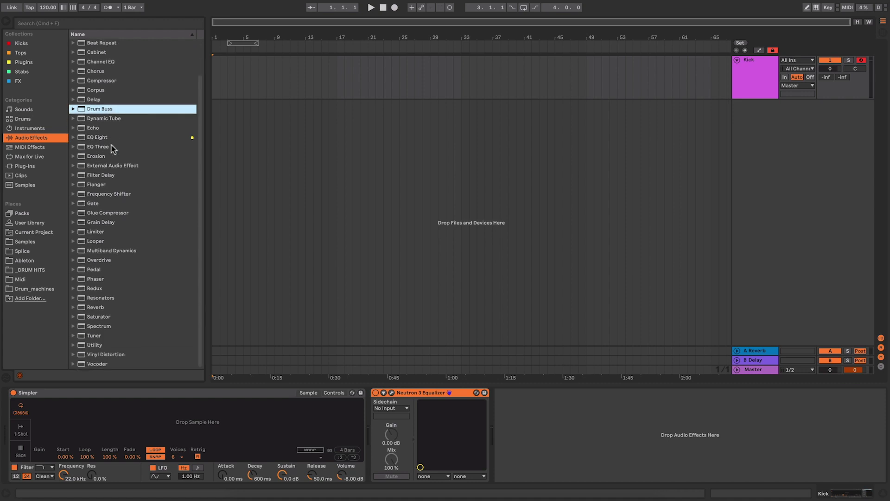
pyautogui.click(98, 346)
pyautogui.moveTo(100, 347); pyautogui.dragTo(627, 425)
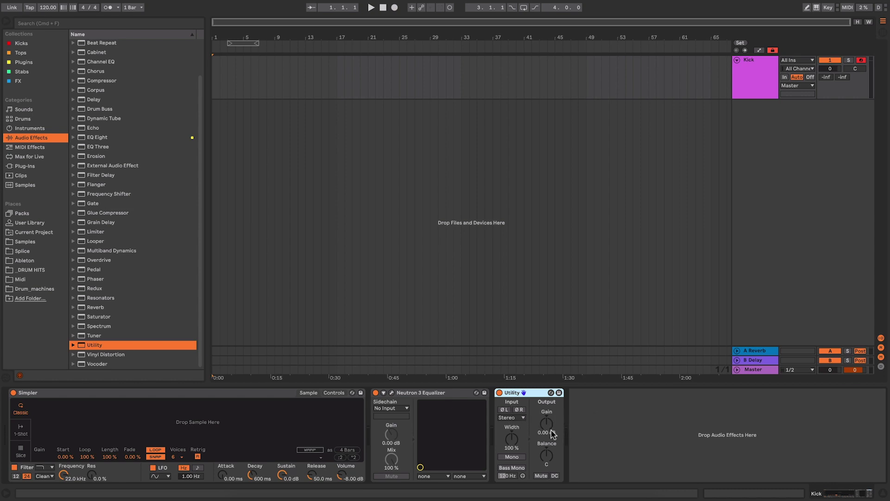
pyautogui.click(522, 457)
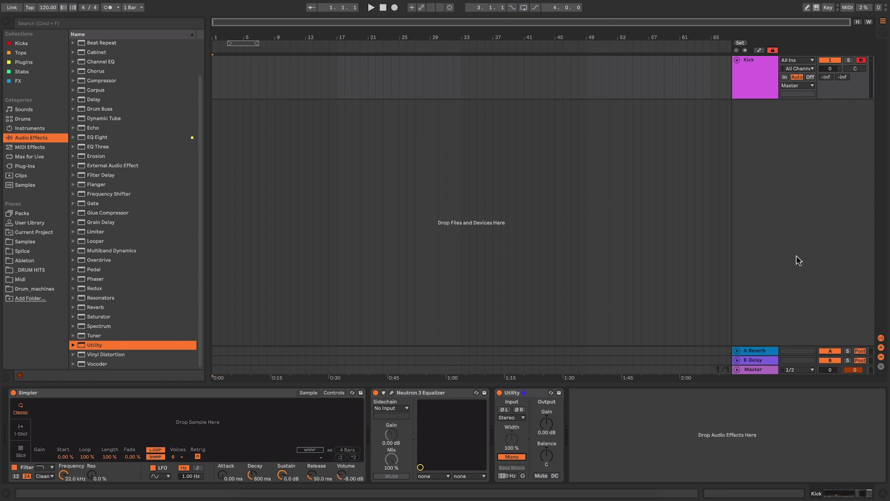
# Set the Kick track's volume to -8 dB
pyautogui.click(839, 73)
pyautogui.write('-6')
pyautogui.press('Return')
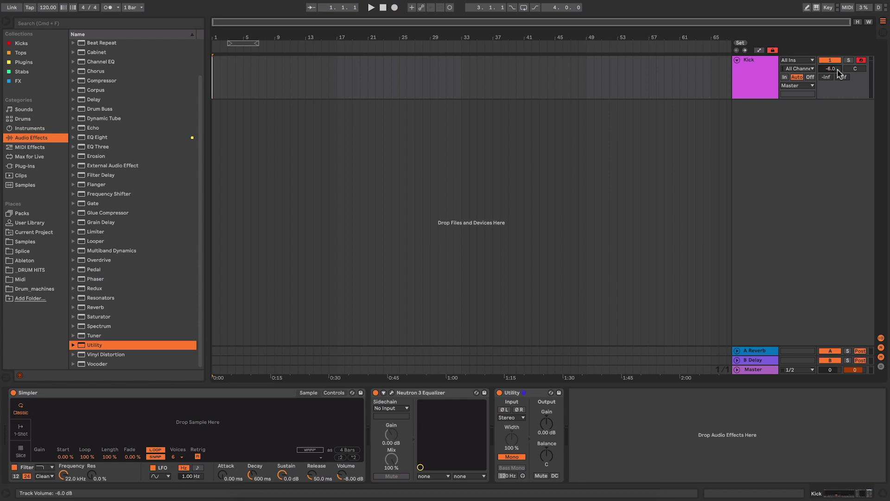
pyautogui.write('-8.')
pyautogui.press('Return')
# Insert six audio tracks below the Kick track
pyautogui.click(763, 140)
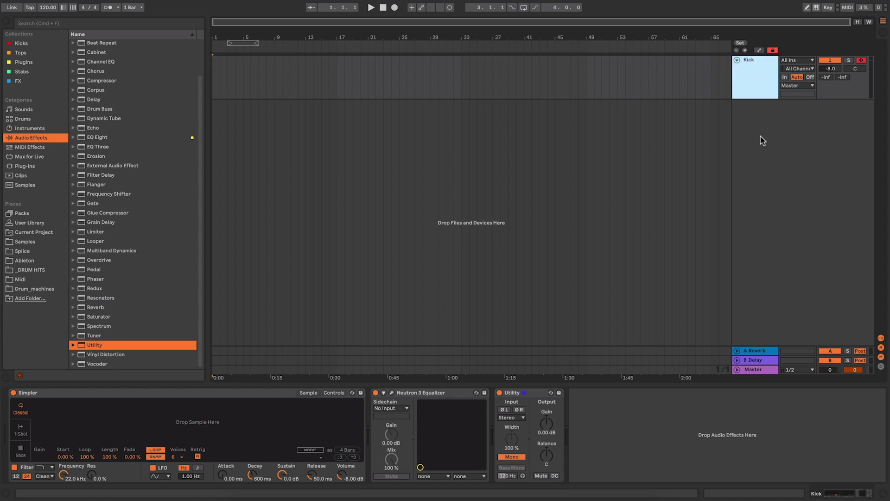
pyautogui.rightClick(761, 136)
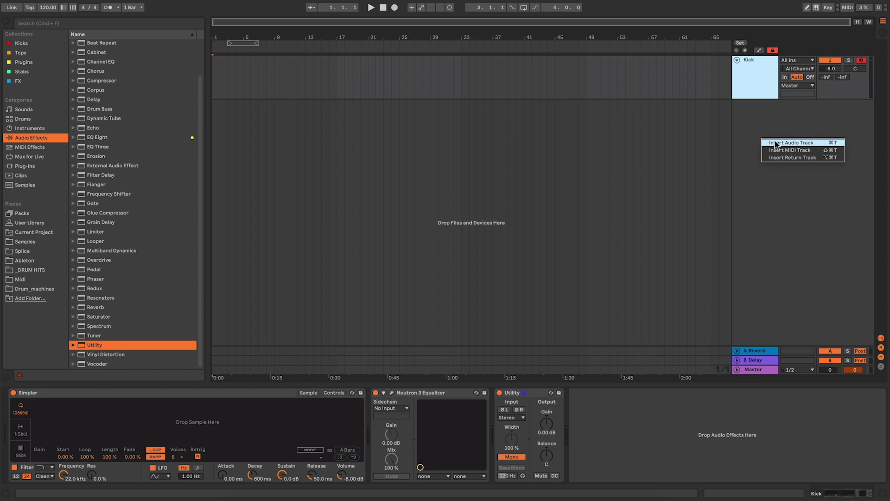
pyautogui.click(776, 144)
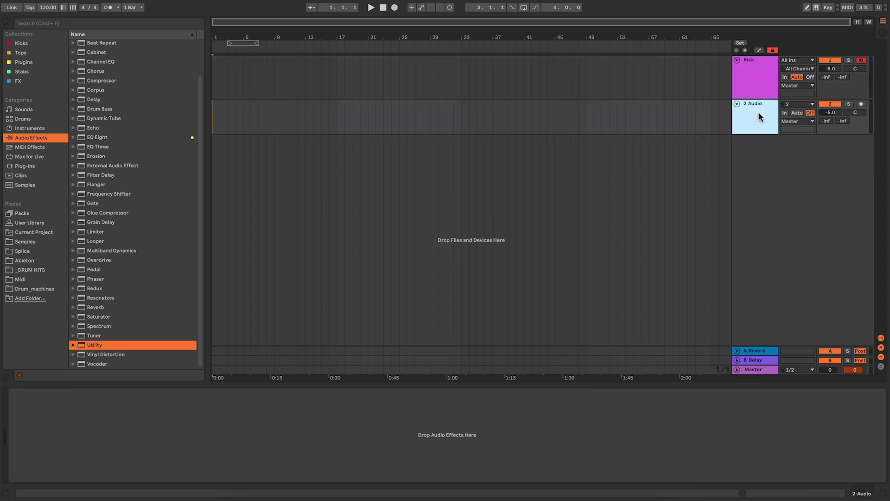
pyautogui.press('super+t')
pyautogui.press('super+t')
pyautogui.press('super+t')
pyautogui.press('super+t')
pyautogui.press('super+t')
# Group the six new audio tracks and rename the group Tops
pyautogui.click(758, 112)
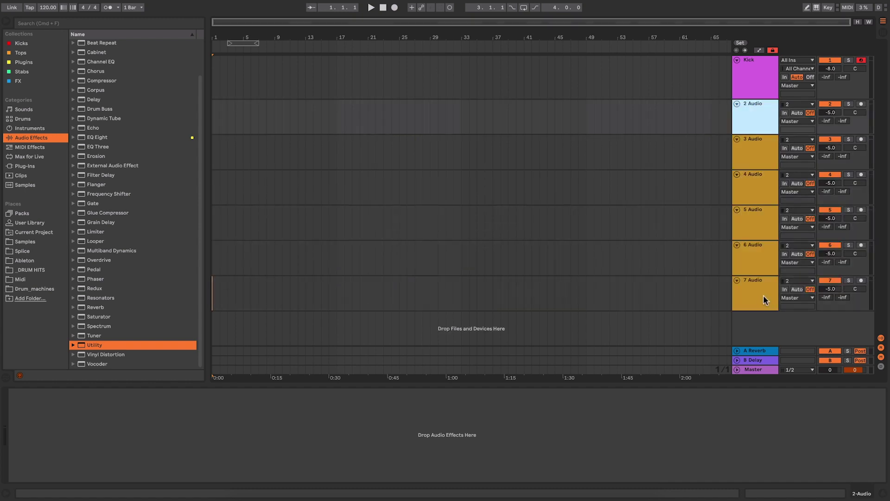
pyautogui.keyDown('shift'); pyautogui.click(758, 283); pyautogui.keyUp('shift')
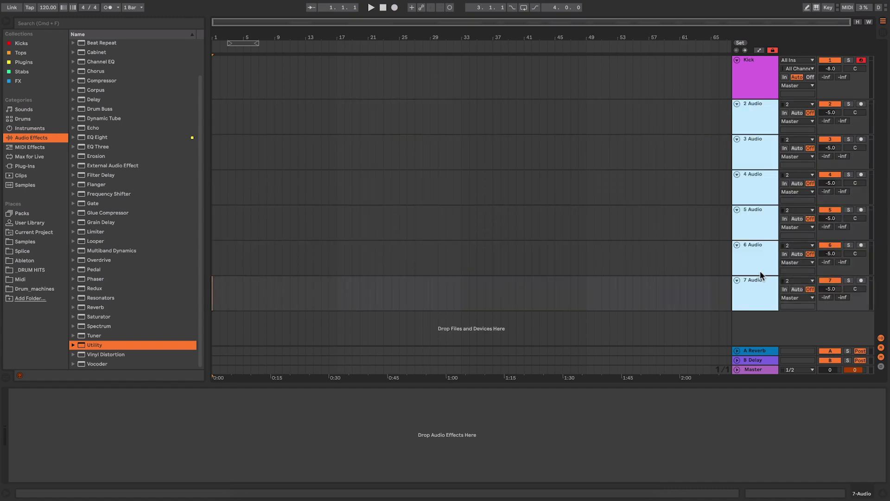
pyautogui.rightClick(761, 112)
pyautogui.click(781, 157)
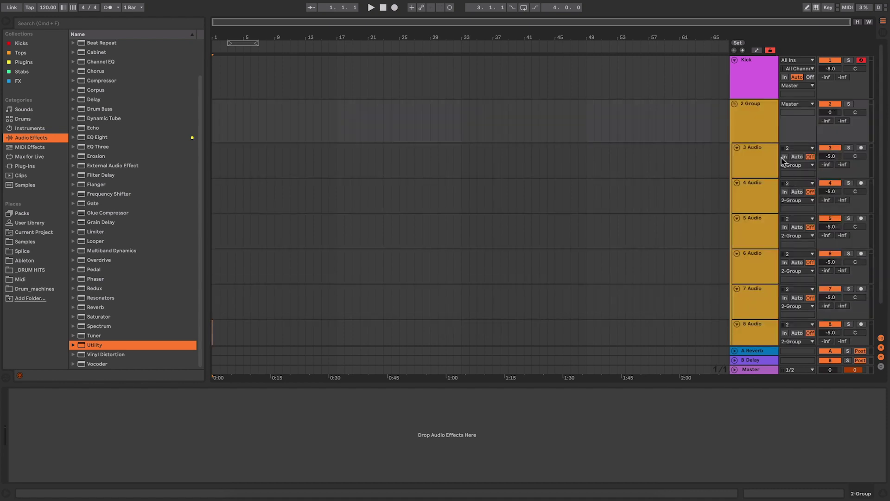
pyautogui.click(753, 105)
pyautogui.press('super+r')
pyautogui.write('Tops')
pyautogui.press('Return')
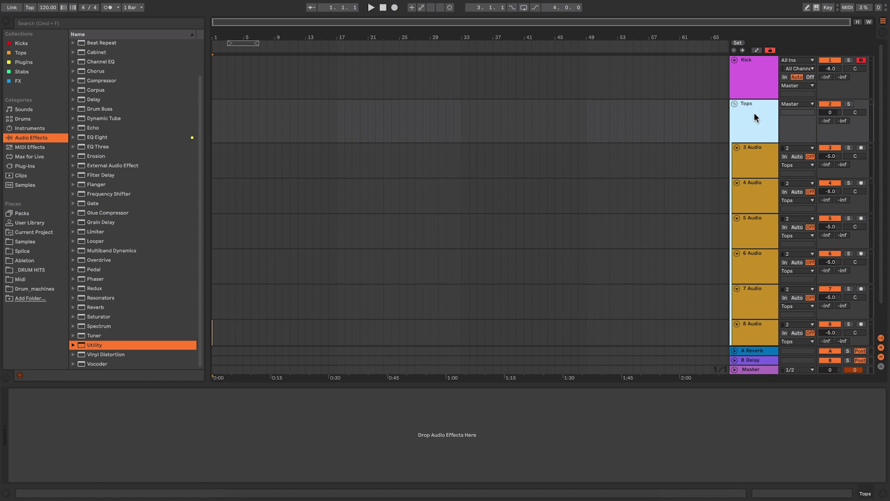
# Colour the Tops group magenta and assign that colour to all of its grouped tracks
pyautogui.rightClick(755, 114)
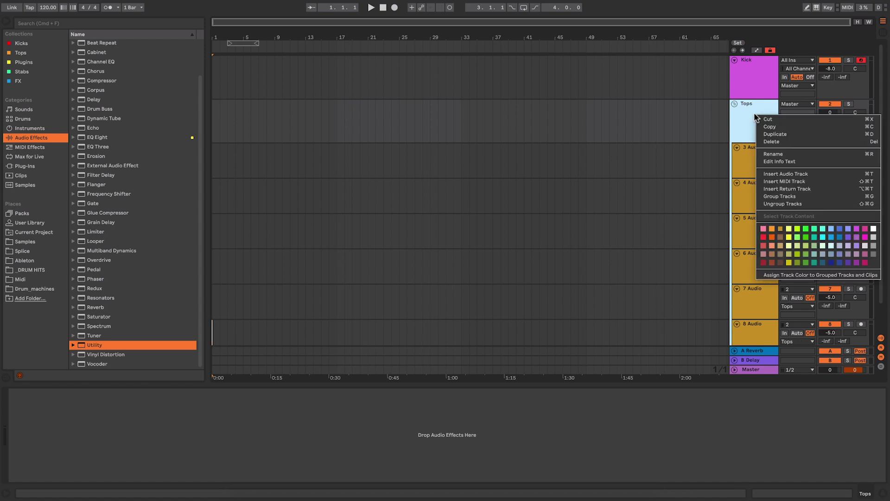
pyautogui.click(866, 237)
pyautogui.rightClick(752, 110)
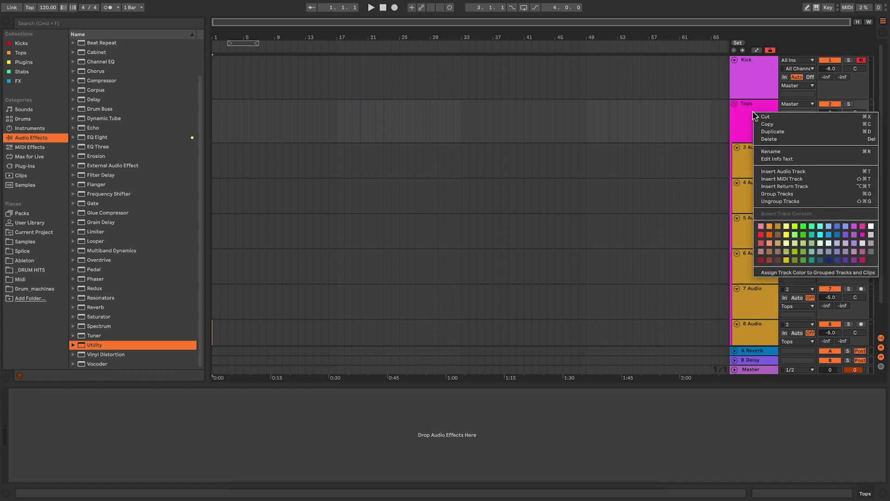
pyautogui.click(809, 274)
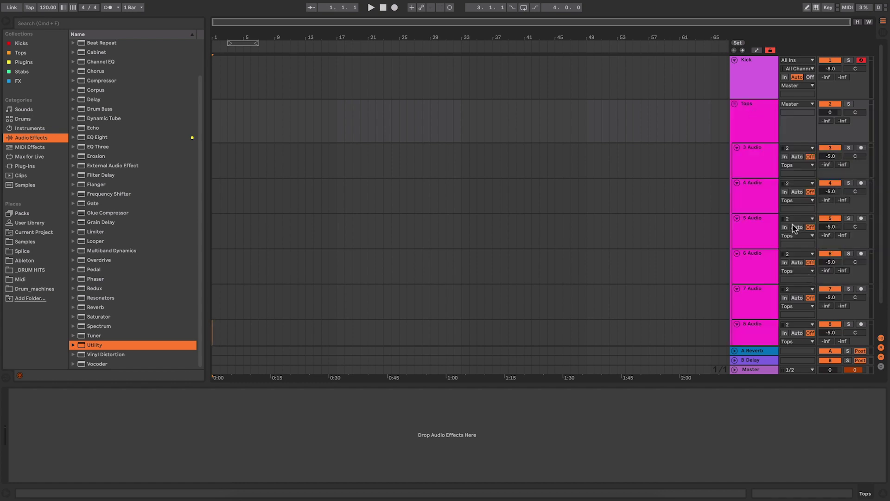
# Undo the last track duplications until the Tops group holds only one audio track
pyautogui.click(761, 140)
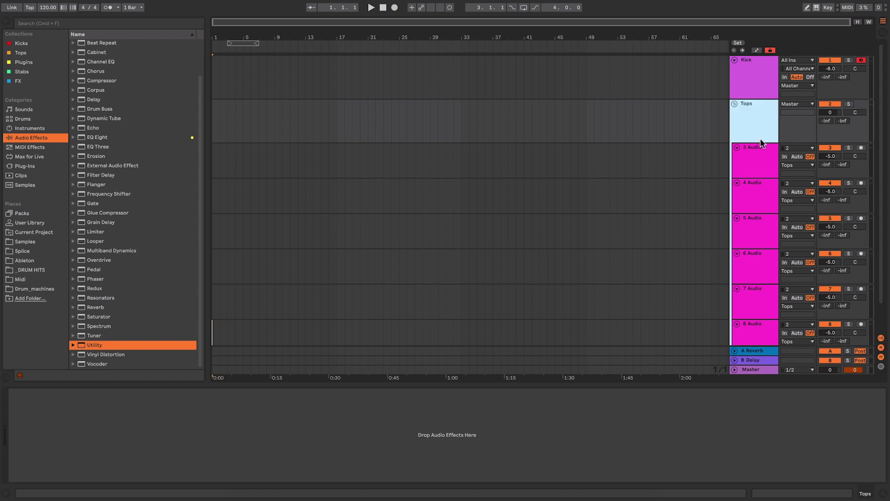
pyautogui.click(758, 163)
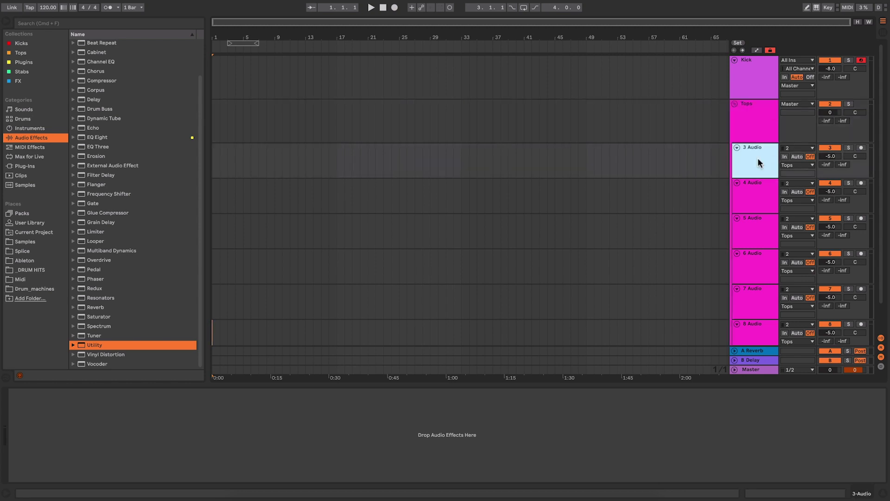
pyautogui.click(759, 186)
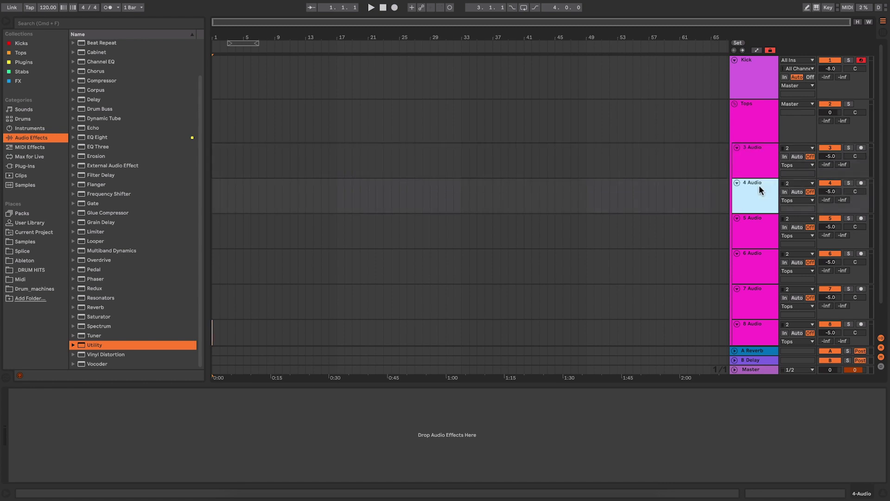
pyautogui.press('super+z')
pyautogui.press('super+z')
pyautogui.press('super+z')
pyautogui.press('super+z')
pyautogui.press('super+z')
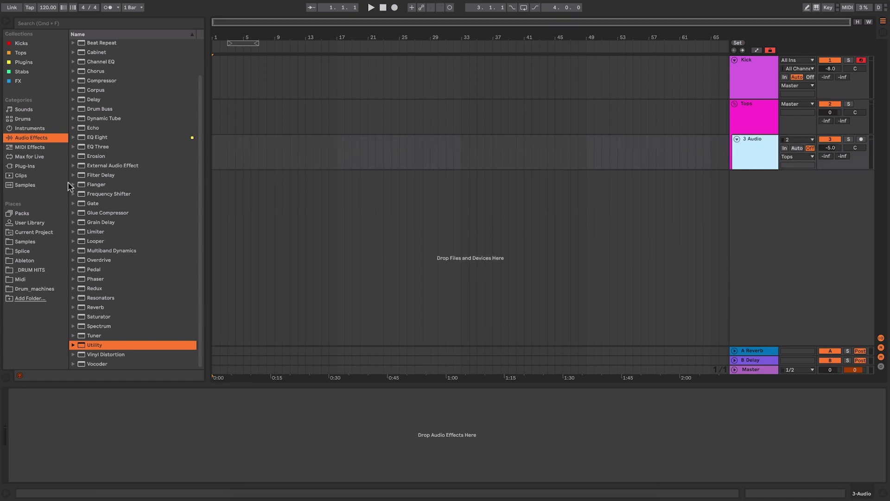
# Add EQ Eight to the single audio track in the Tops group and duplicate that track five times
pyautogui.click(105, 138)
pyautogui.moveTo(105, 138); pyautogui.dragTo(174, 429)
pyautogui.click(757, 148)
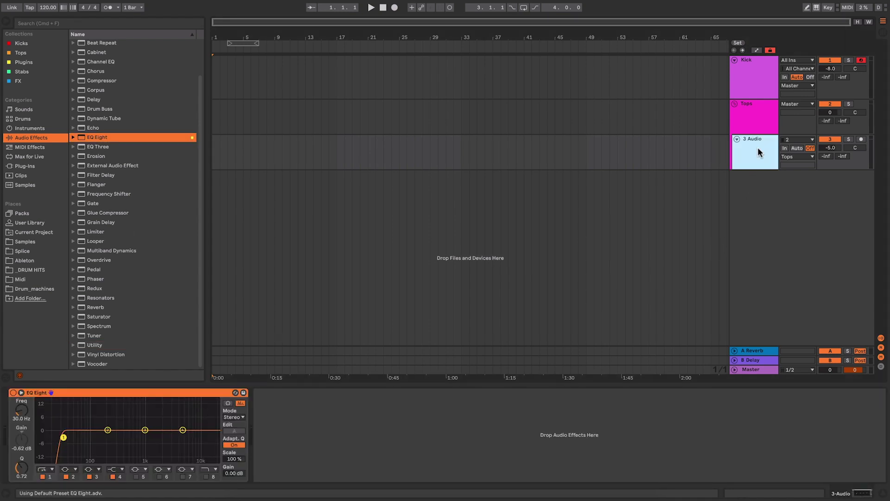
pyautogui.press('super+d')
pyautogui.press('super+d')
pyautogui.press('super+d')
pyautogui.press('super+d')
pyautogui.press('super+d')
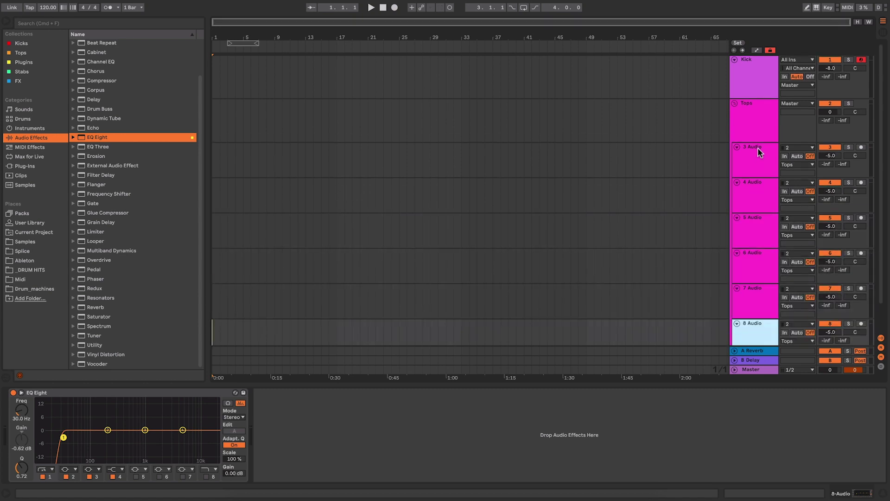
# Fold all six audio tracks inside the Tops group
pyautogui.click(760, 153)
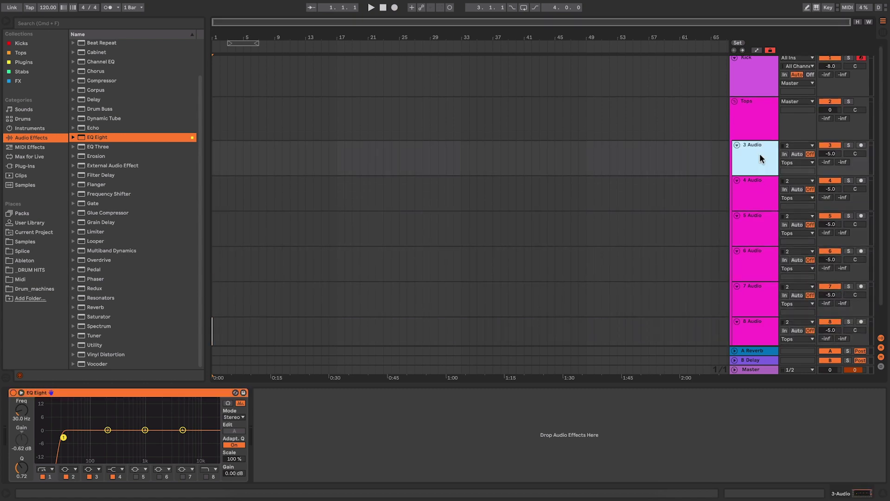
pyautogui.click(757, 183)
pyautogui.click(758, 241)
pyautogui.click(755, 255)
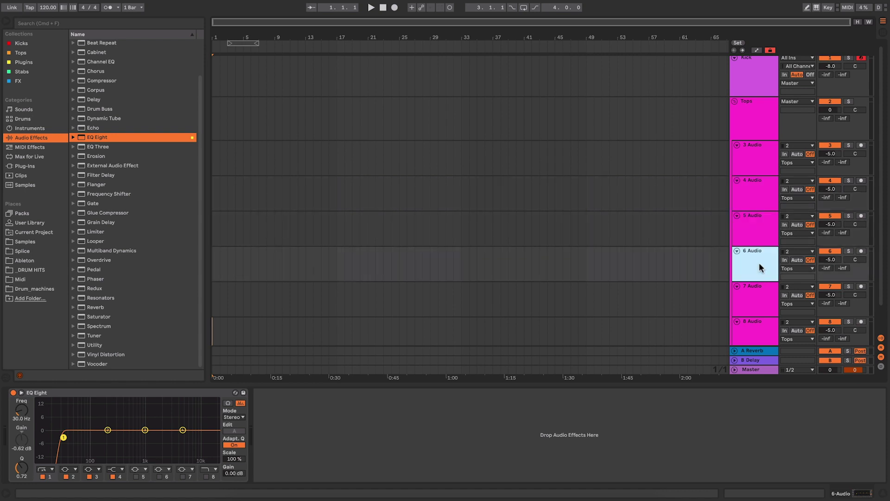
pyautogui.click(756, 199)
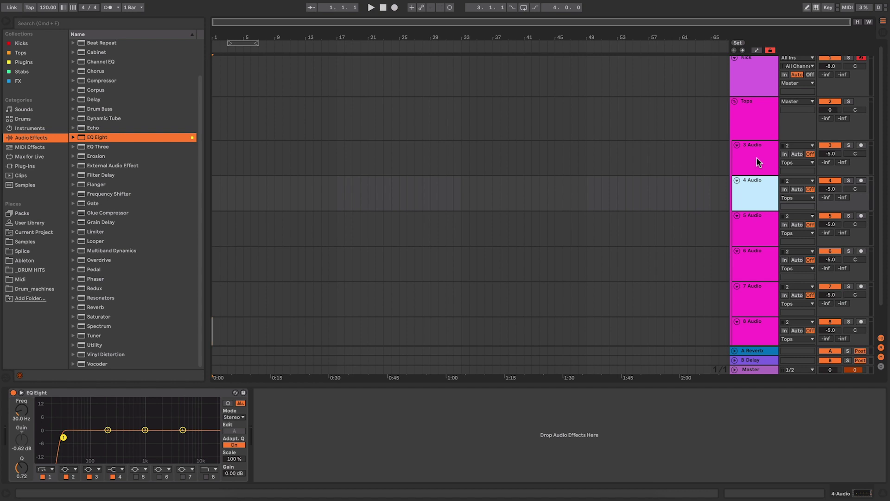
pyautogui.click(736, 146)
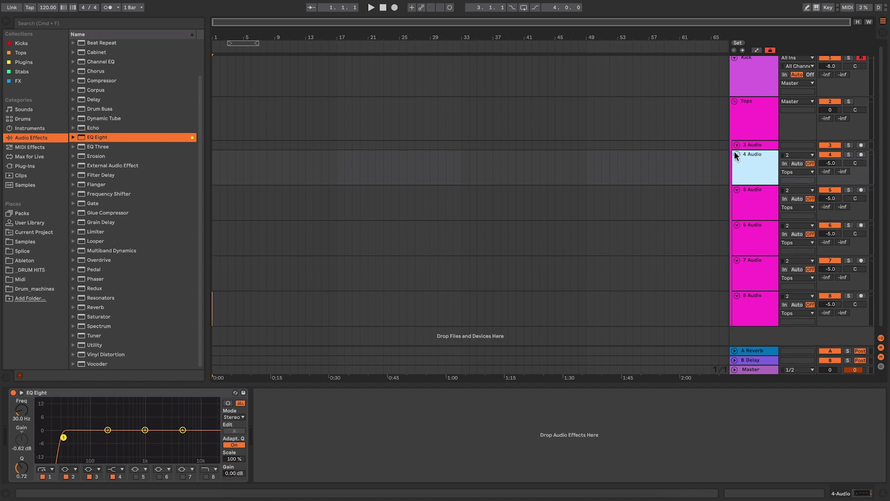
pyautogui.click(737, 156)
pyautogui.click(737, 166)
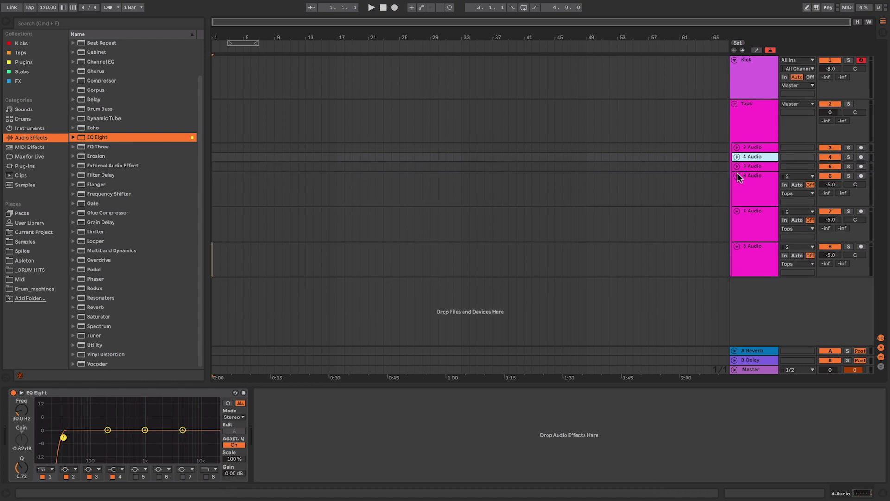
pyautogui.click(737, 175)
pyautogui.click(737, 185)
pyautogui.click(737, 194)
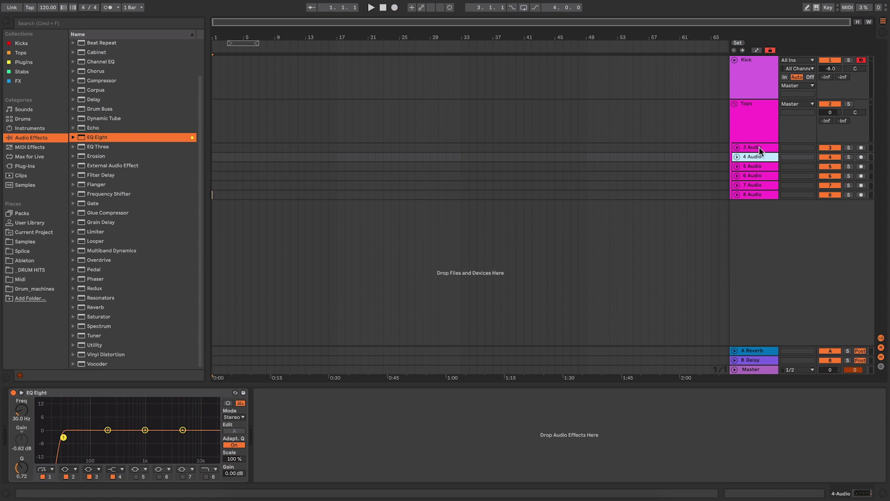
# Search the Drums category for 909 and load Kit-909 Classic.adg as the first track inside the Tops group
pyautogui.click(43, 129)
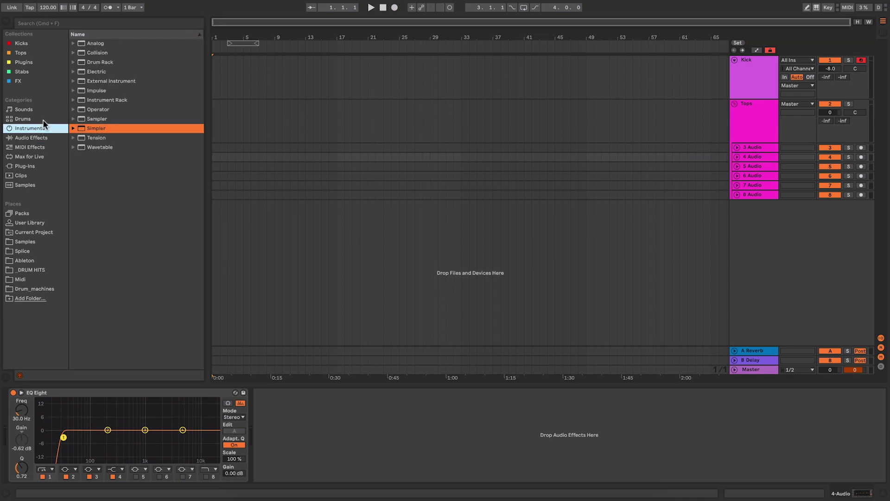
pyautogui.click(76, 24)
pyautogui.write('909')
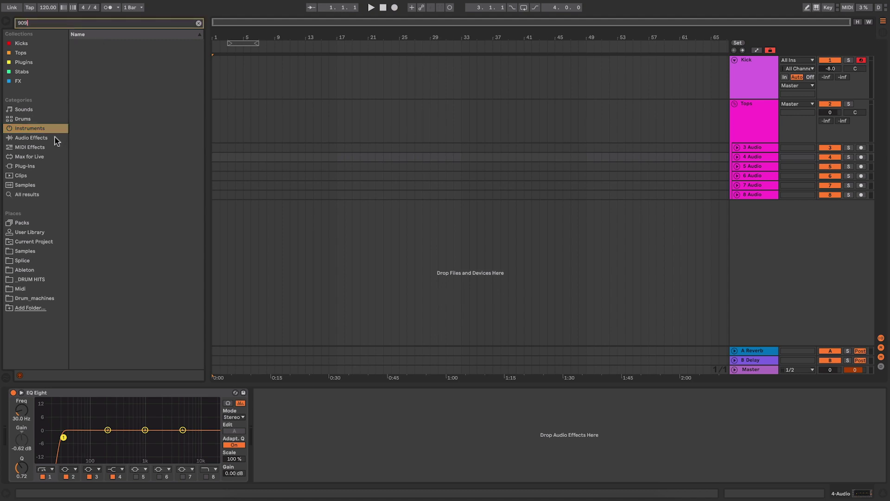
pyautogui.click(37, 119)
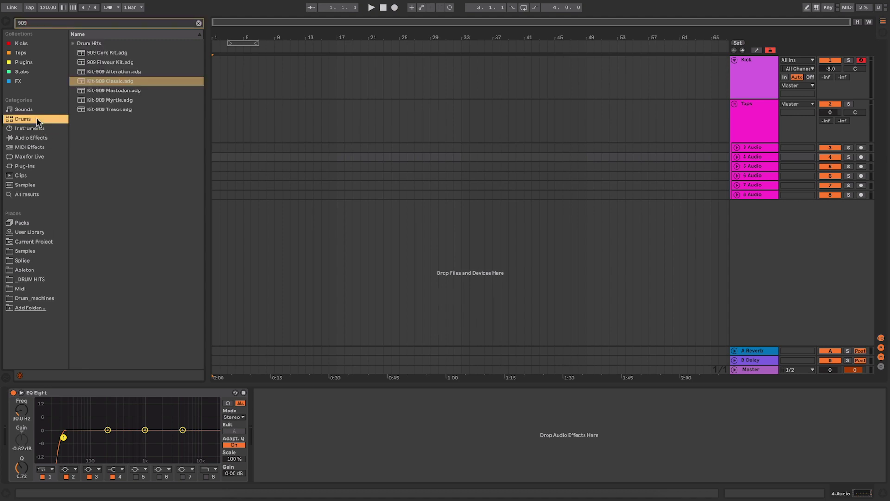
pyautogui.click(126, 82)
pyautogui.moveTo(121, 79); pyautogui.dragTo(757, 113)
# Apply the Tops group's colour to its grouped tracks and rename the Kit-909 Classic track 909
pyautogui.rightClick(757, 113)
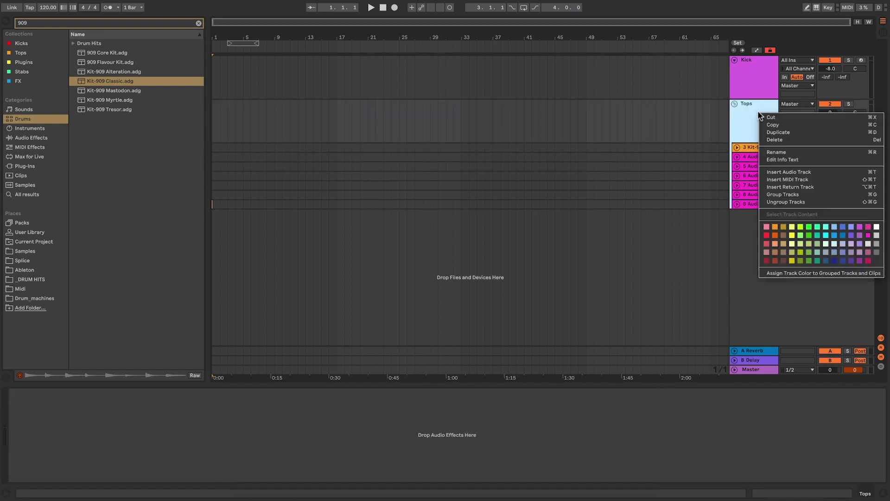
pyautogui.click(828, 272)
pyautogui.click(758, 149)
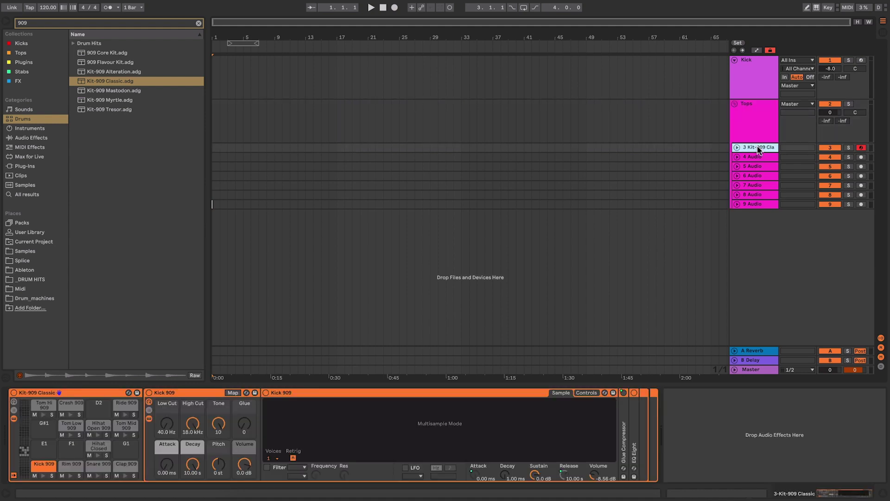
pyautogui.write('909')
pyautogui.press('Return')
# Clear the browser search and add EQ Eight from the audio effects after the drum kit on the 909 track
pyautogui.click(198, 24)
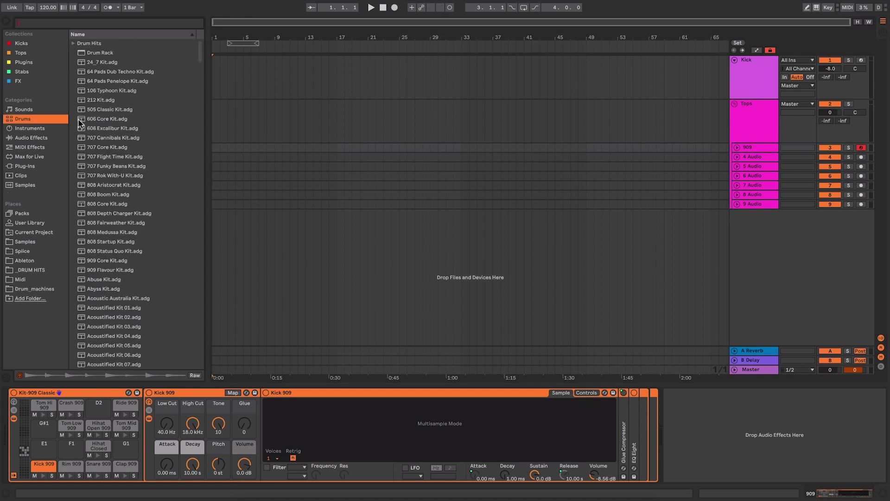
pyautogui.click(31, 138)
pyautogui.moveTo(97, 137); pyautogui.dragTo(716, 419)
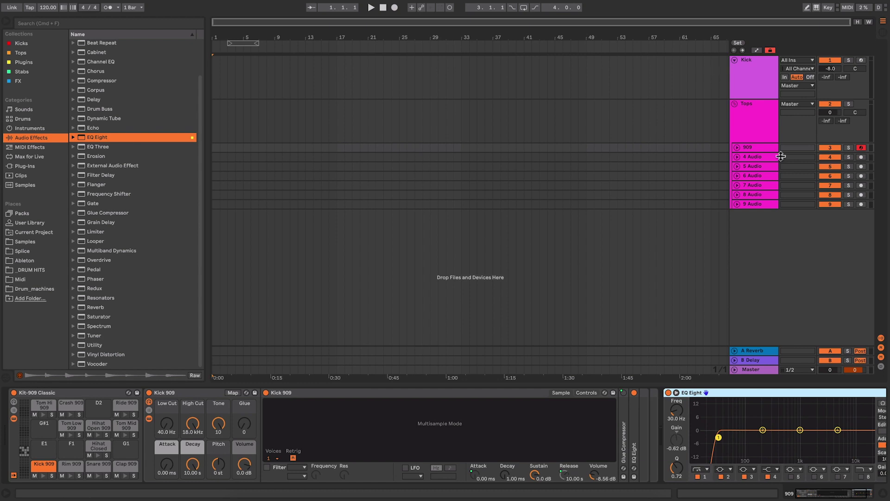
pyautogui.click(755, 147)
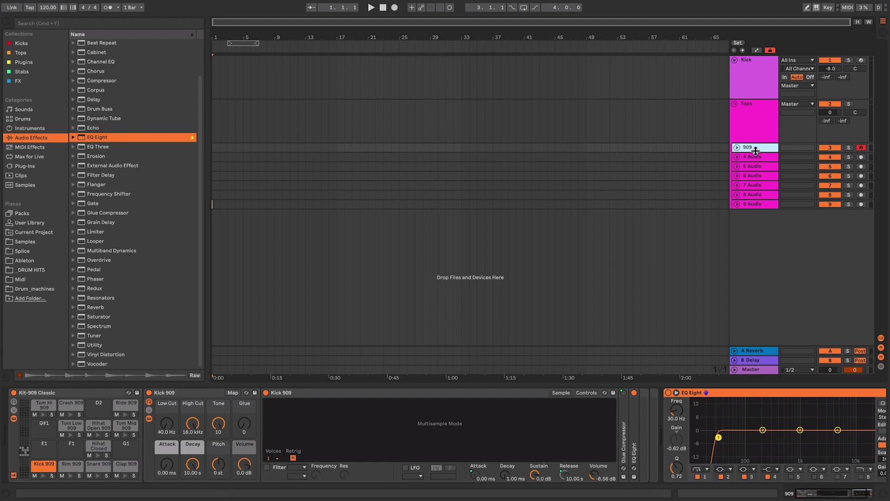
pyautogui.click(758, 158)
pyautogui.click(758, 148)
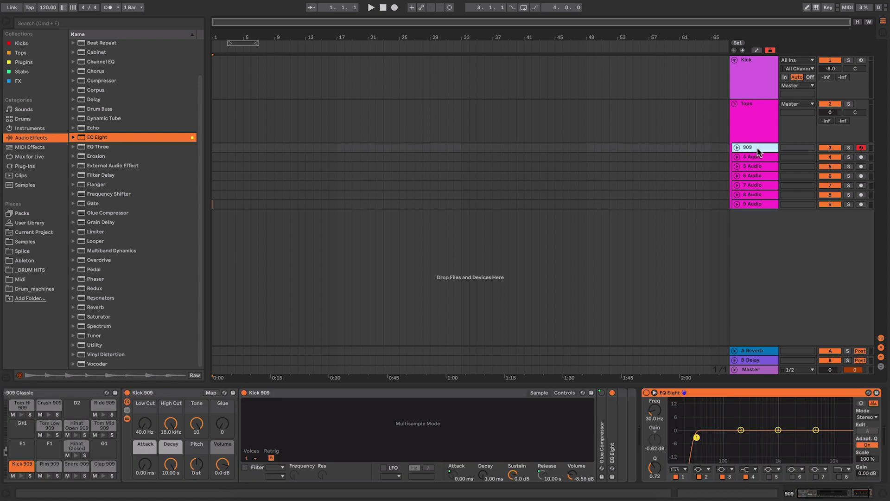
# Add EQ Eight and a Reverb to the Tops group, setting the Reverb's Dry/Wet to 0%
pyautogui.click(759, 123)
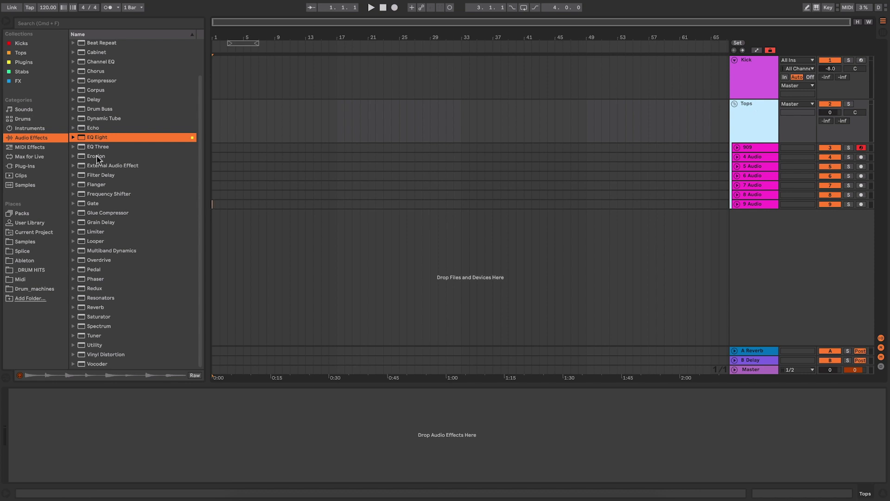
pyautogui.moveTo(99, 138); pyautogui.dragTo(157, 434)
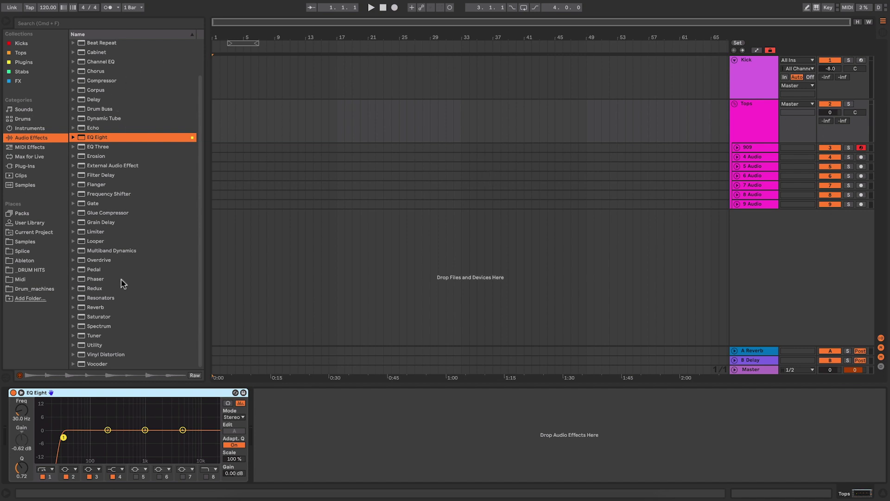
pyautogui.moveTo(96, 307); pyautogui.dragTo(274, 406)
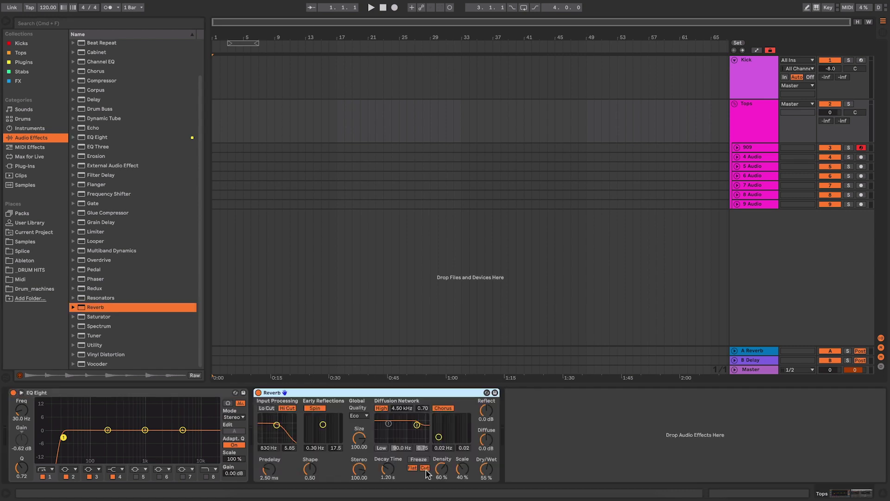
pyautogui.moveTo(486, 469); pyautogui.dragTo(486, 492)
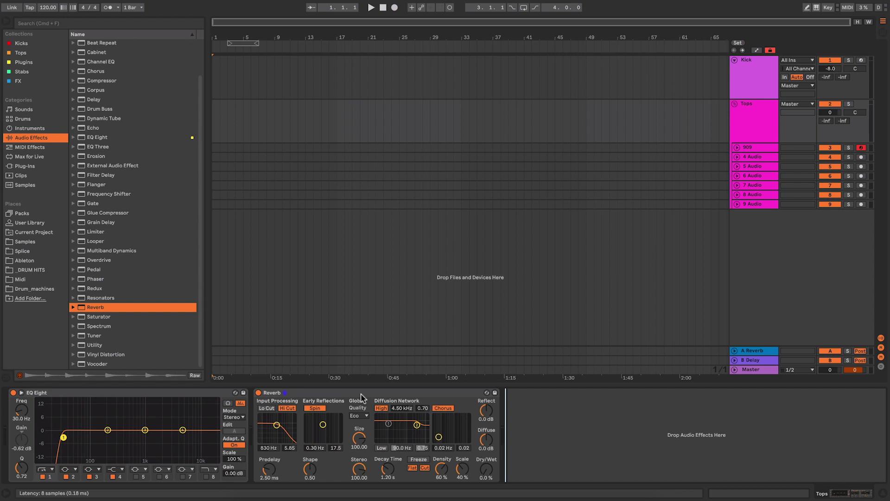
# Add Utility at the end of the Tops group's effect chain and Saturator at its beginning
pyautogui.click(106, 345)
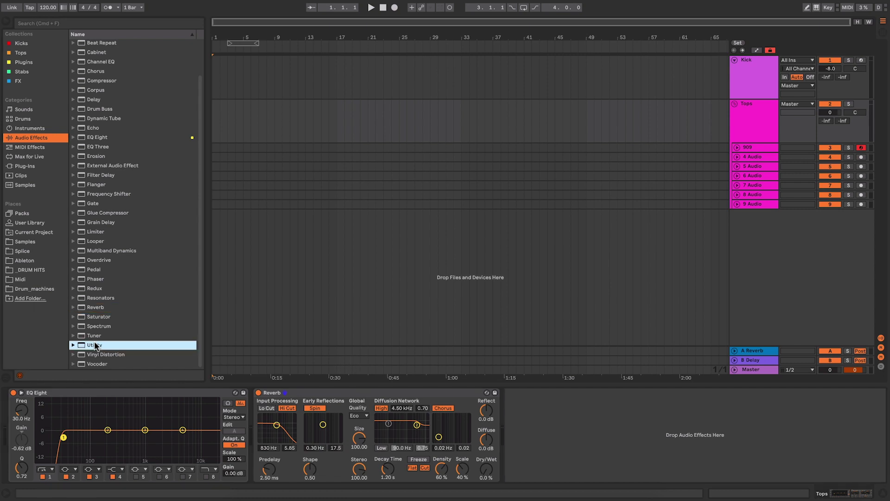
pyautogui.moveTo(110, 349); pyautogui.dragTo(520, 419)
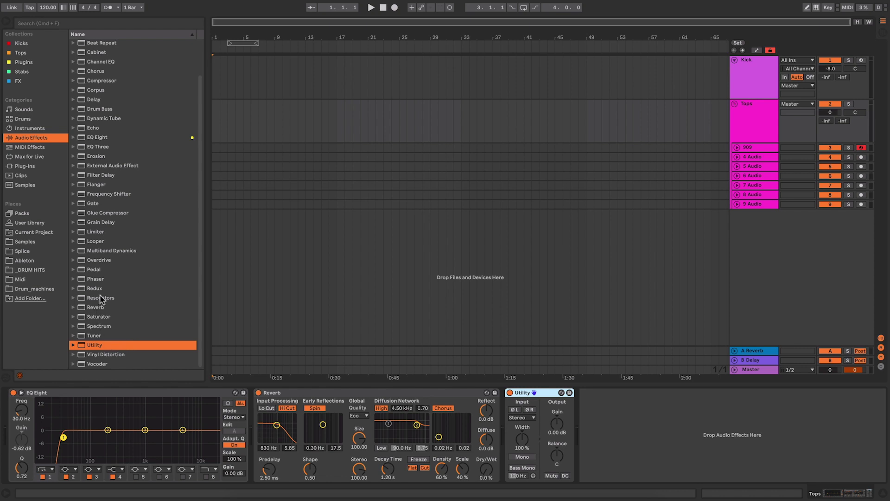
pyautogui.click(106, 318)
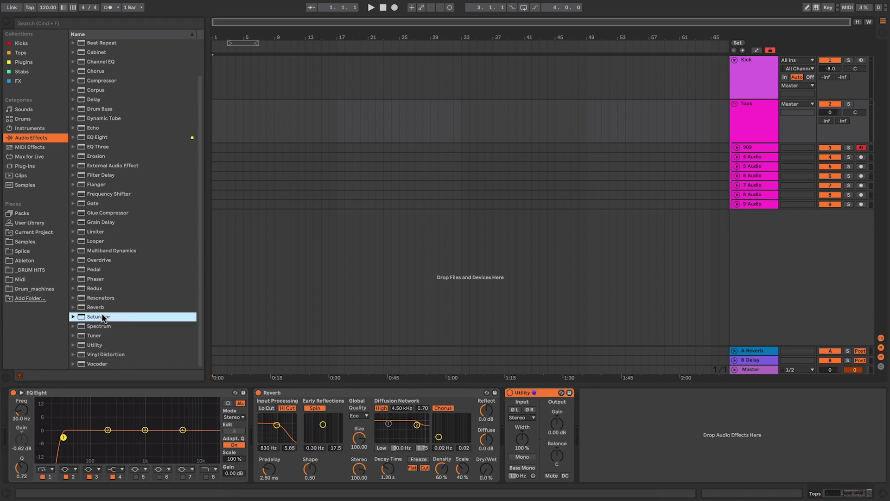
pyautogui.moveTo(106, 316)
pyautogui.mouseDown()
pyautogui.moveTo(95, 359)
pyautogui.moveTo(48, 424)
pyautogui.mouseUp()
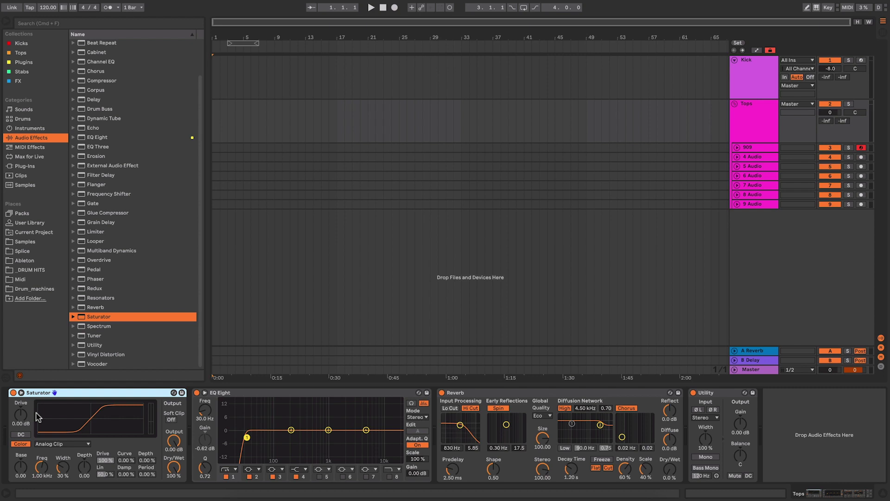
# Group the Kick track with the Tops group and rename the new group DRUMS
pyautogui.click(752, 65)
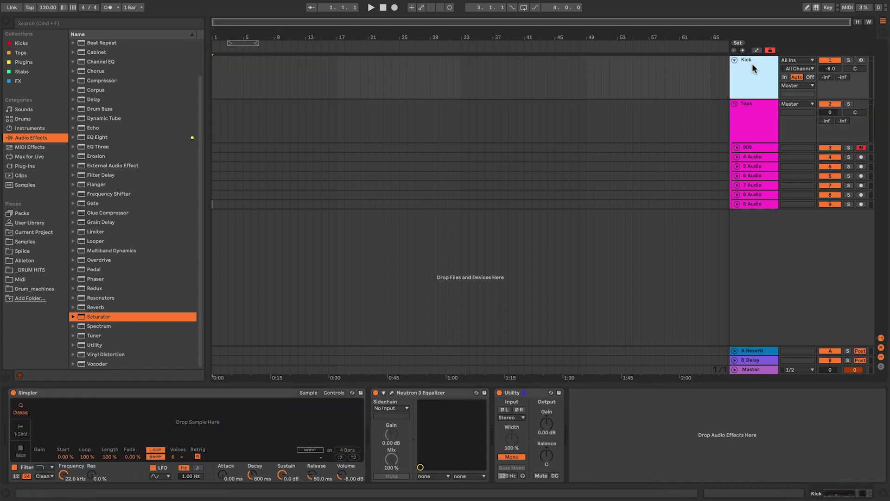
pyautogui.click(751, 111)
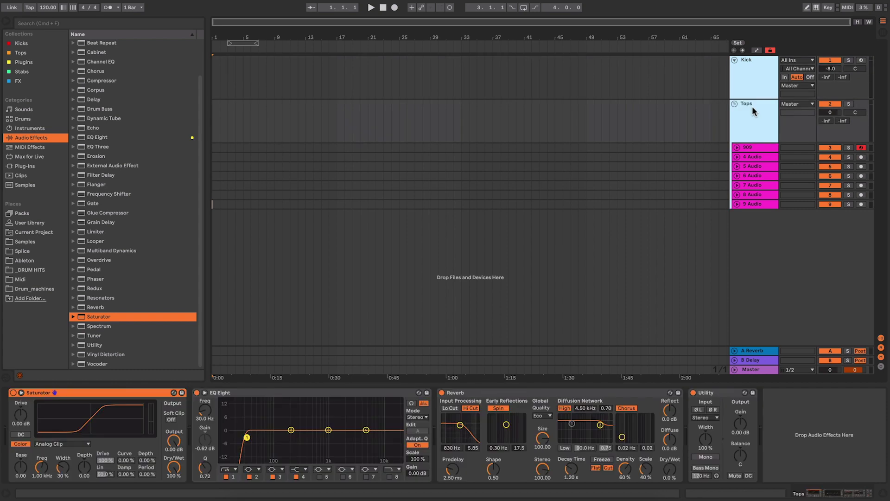
pyautogui.rightClick(752, 107)
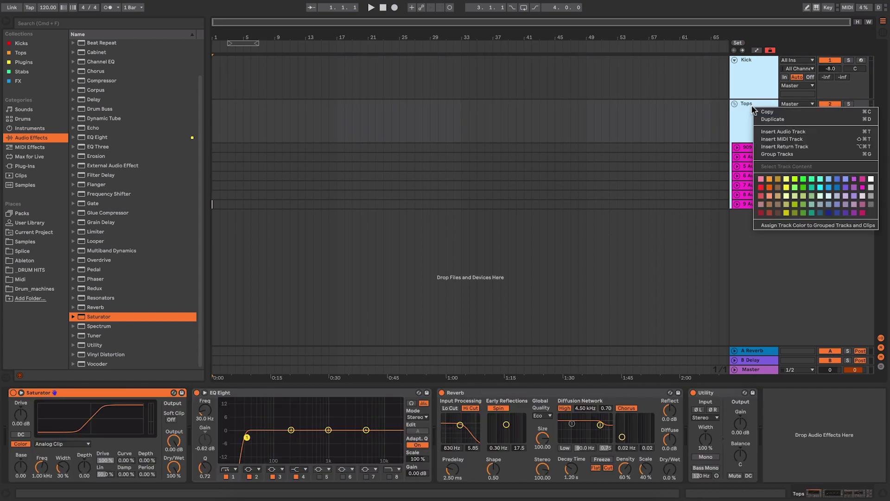
pyautogui.click(783, 155)
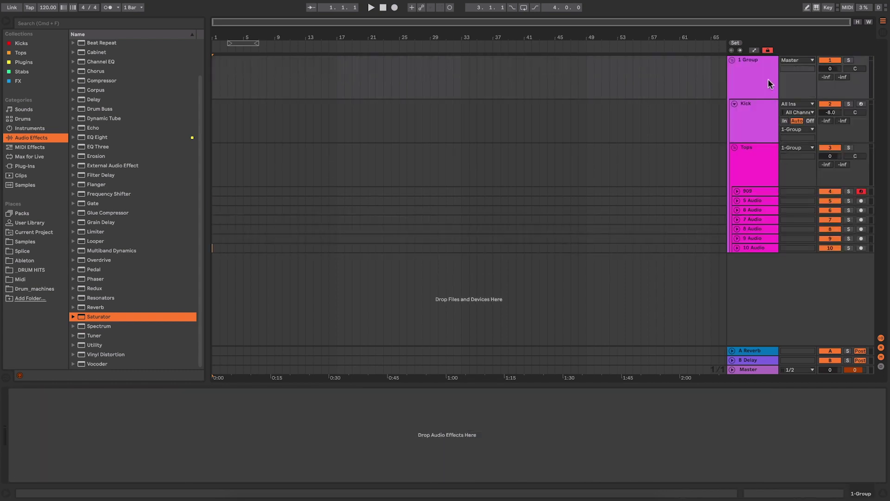
pyautogui.click(752, 61)
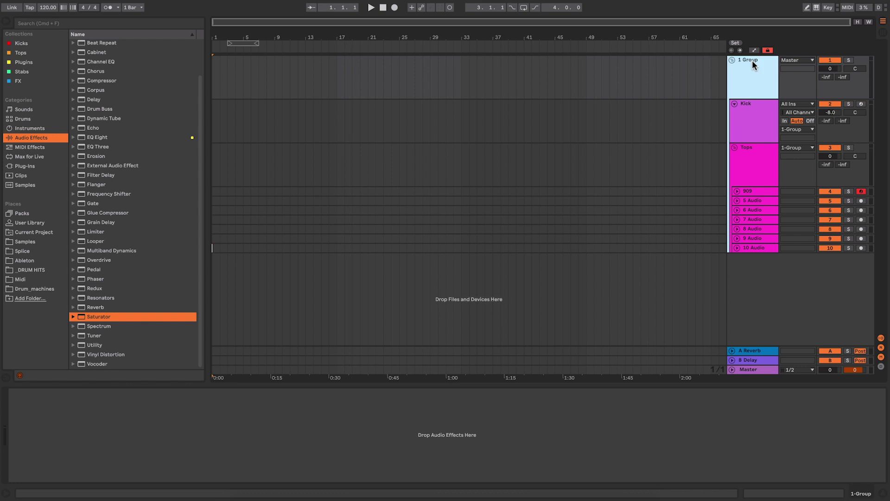
pyautogui.press('Return')
pyautogui.click(757, 148)
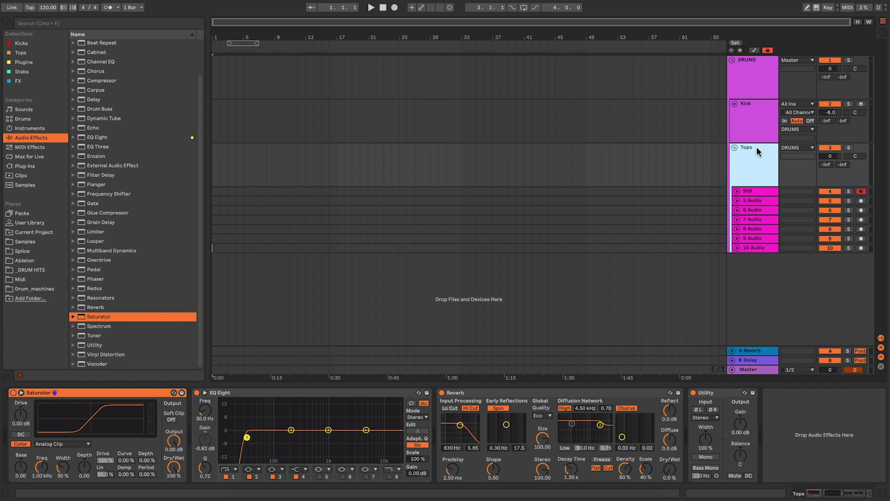
# Add Saturator followed by EQ Eight to the DRUMS group's effect chain
pyautogui.click(752, 79)
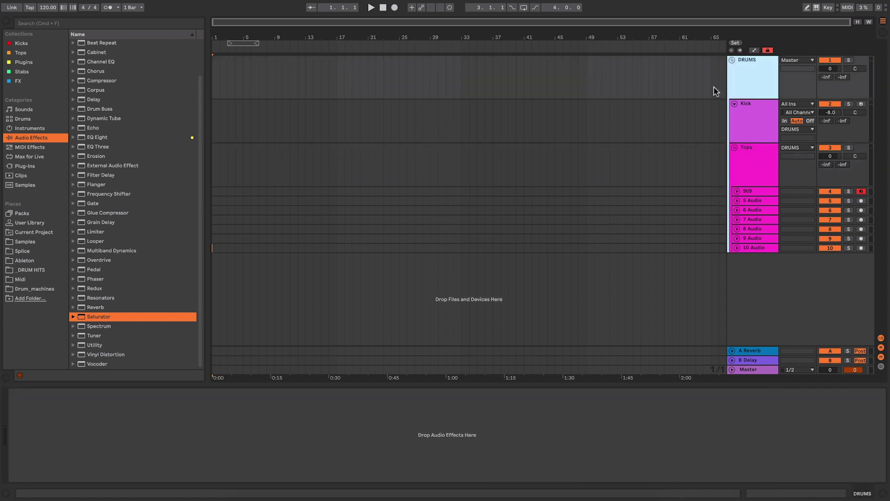
pyautogui.moveTo(95, 316); pyautogui.dragTo(101, 434)
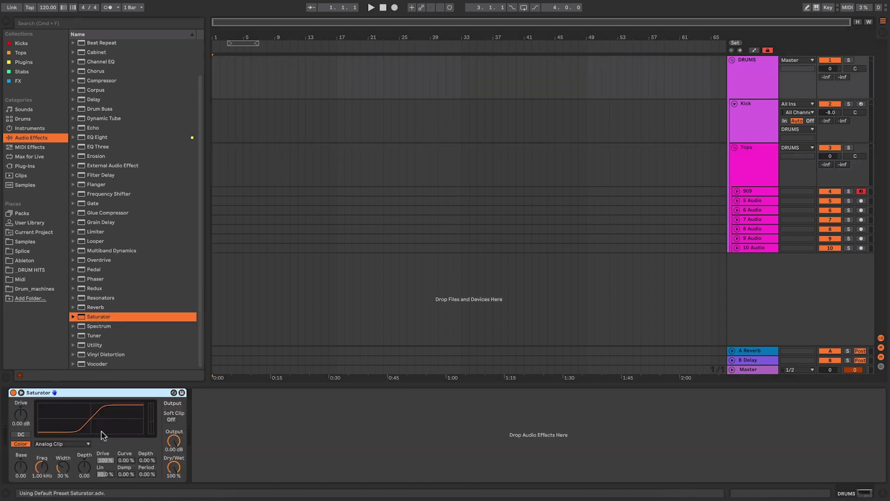
pyautogui.click(99, 138)
pyautogui.moveTo(99, 138); pyautogui.dragTo(285, 461)
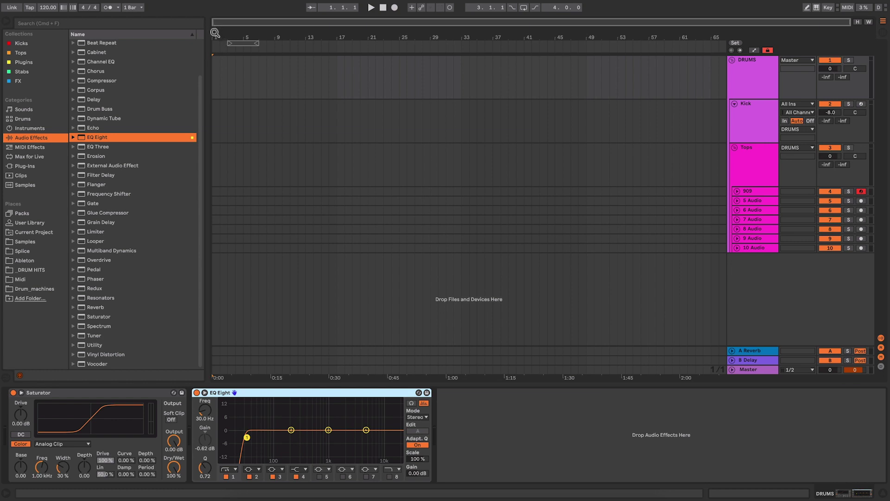
# Set the arrangement loop to start at bar 1 and span 8 bars
pyautogui.moveTo(216, 37); pyautogui.dragTo(216, 130)
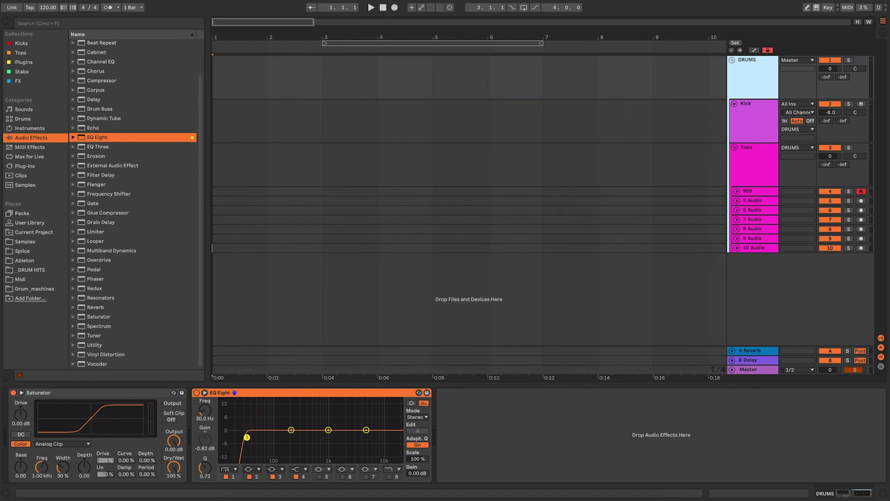
pyautogui.moveTo(368, 43); pyautogui.dragTo(256, 38)
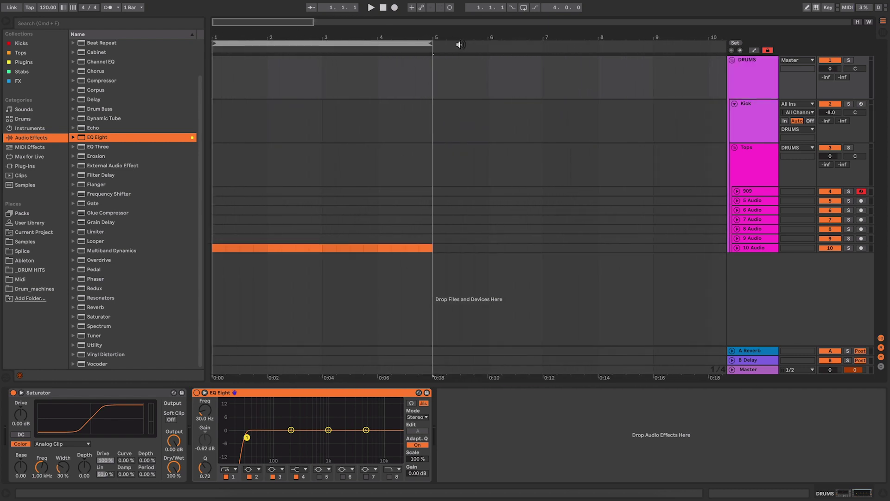
pyautogui.moveTo(432, 44); pyautogui.dragTo(652, 51)
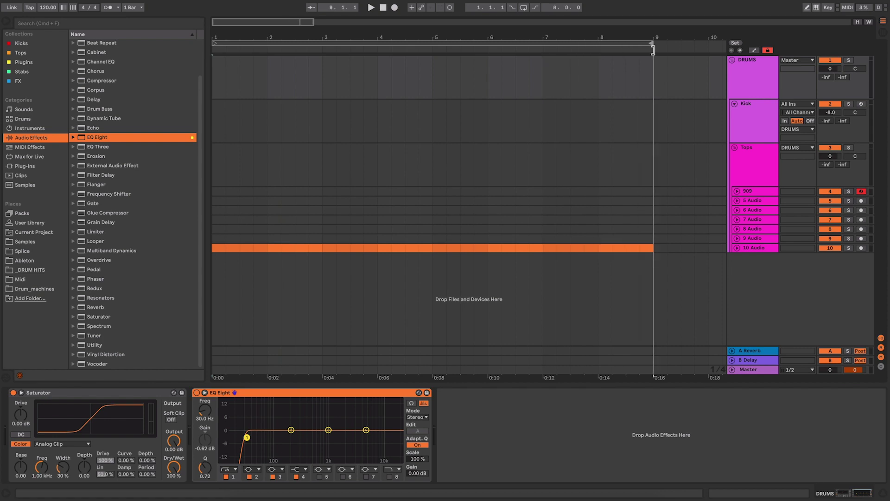
pyautogui.click(658, 83)
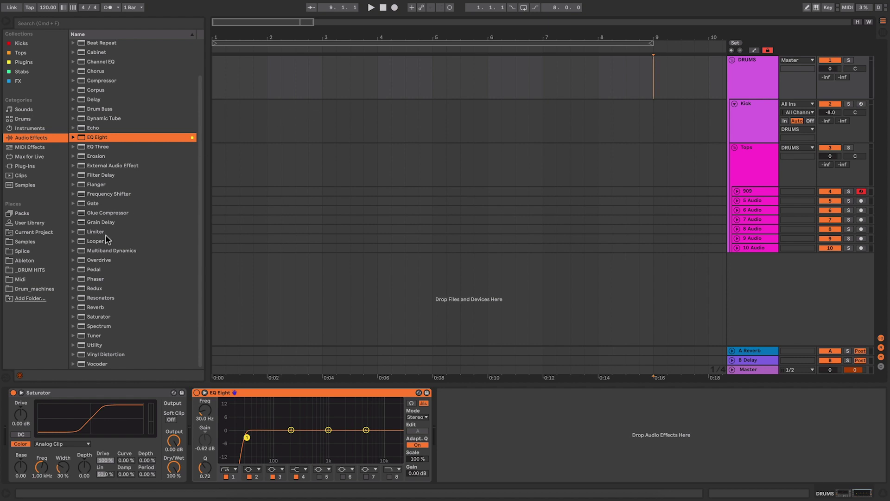
# Place Kick Standard.mid from the Midi folder's Drums subfolder at bar 1 of the Kick track and extend the clip to 8 bars
pyautogui.click(23, 279)
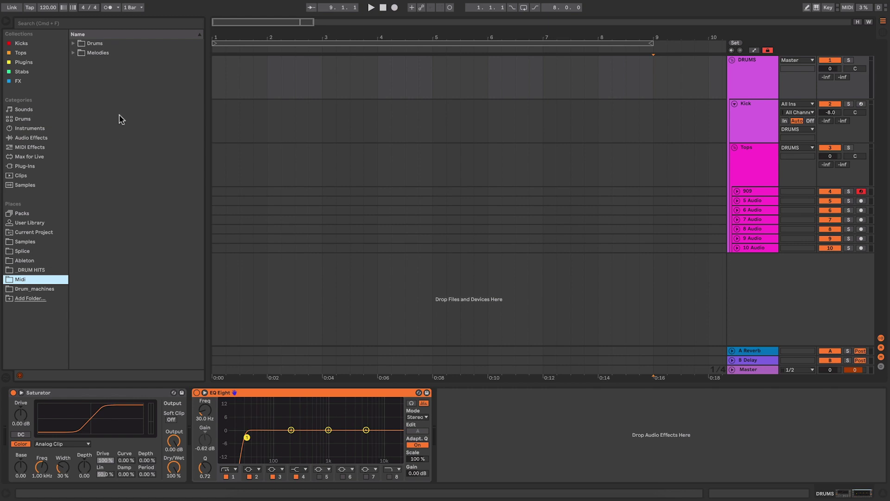
pyautogui.click(73, 44)
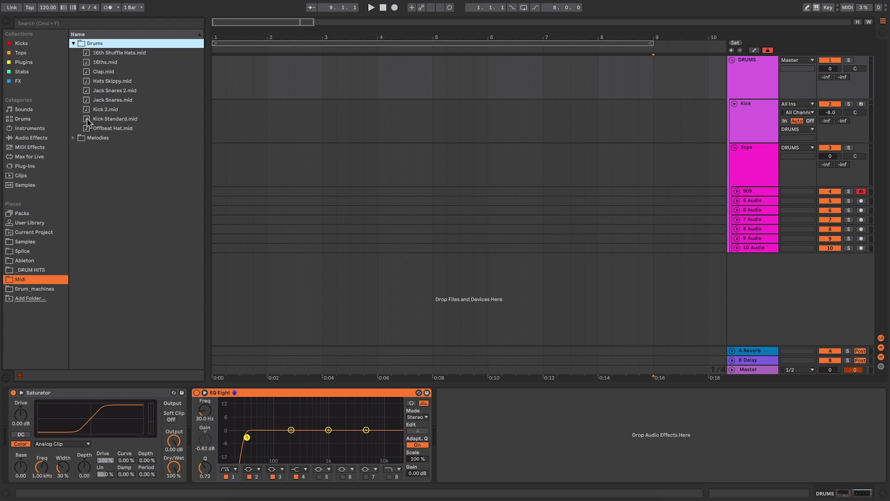
pyautogui.moveTo(88, 118); pyautogui.dragTo(213, 120)
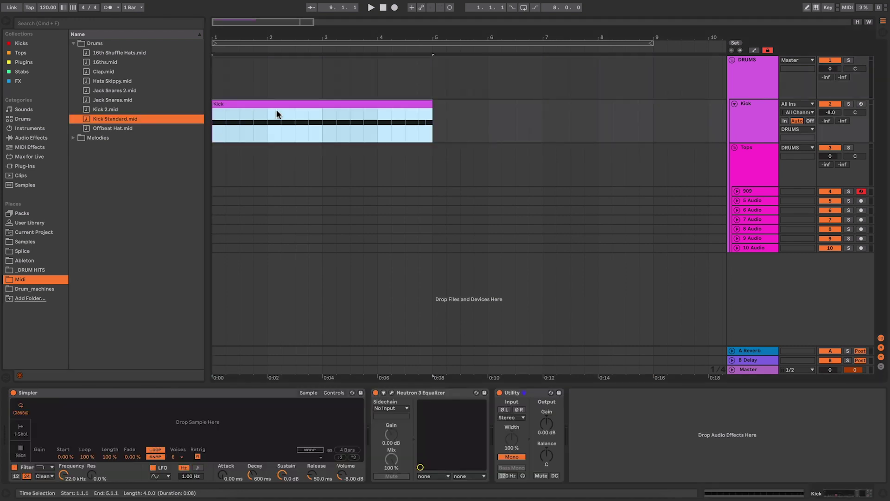
pyautogui.moveTo(427, 104); pyautogui.dragTo(656, 108)
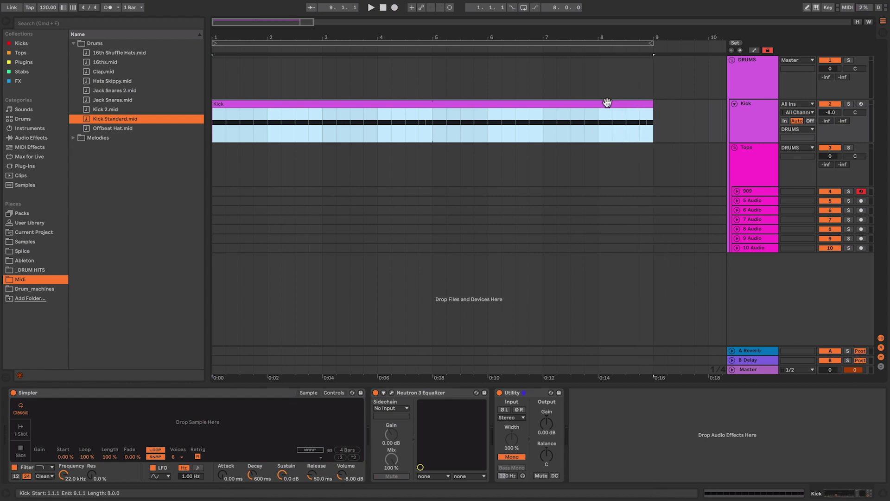
pyautogui.press('Right')
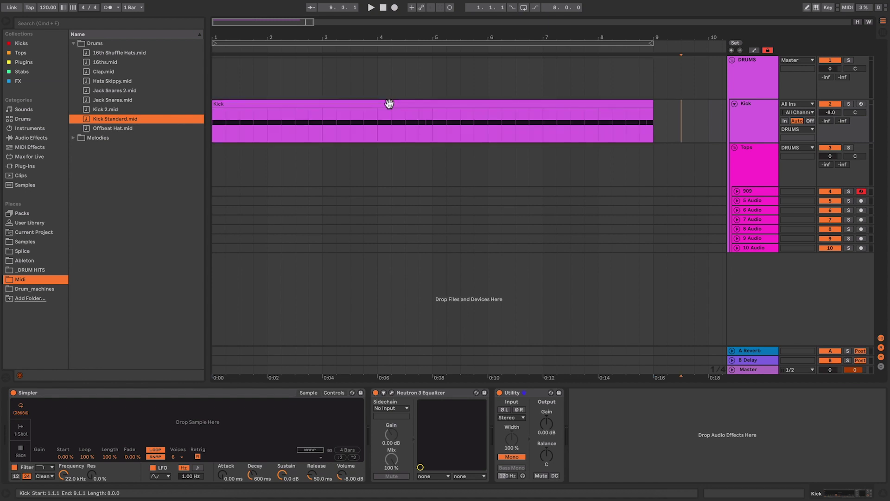
# Try moving the Kick clip's softer extra note from the end of bar 4 to 3.2.3, undo the move and close the note editor
pyautogui.doubleClick(389, 104)
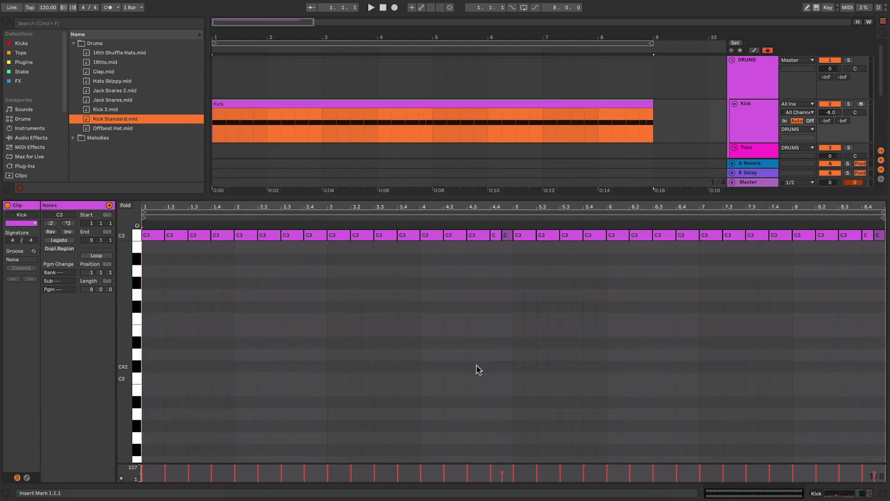
pyautogui.scroll(1, 476, 364)
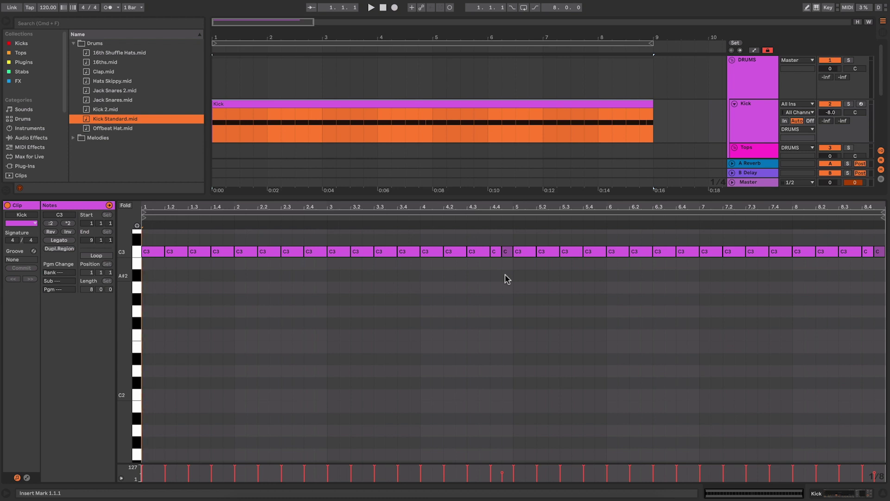
pyautogui.moveTo(507, 252); pyautogui.dragTo(367, 262)
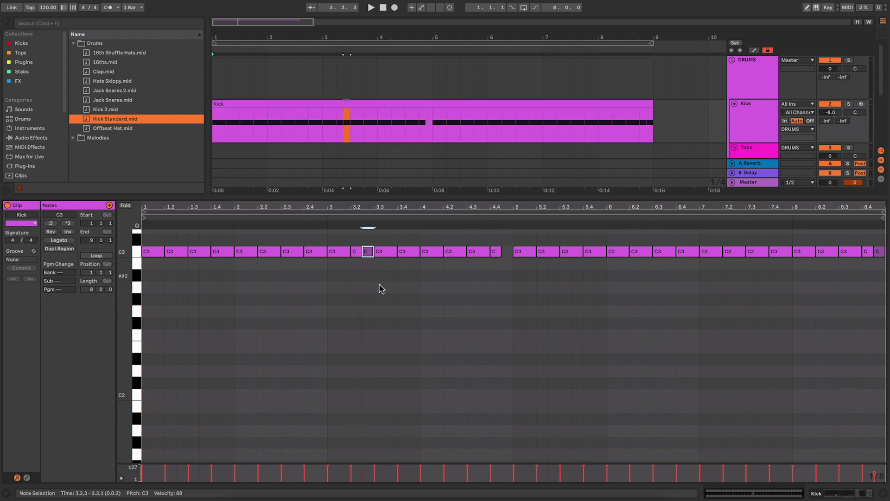
pyautogui.hotkey('ctrl', 'z')
pyautogui.click(436, 294)
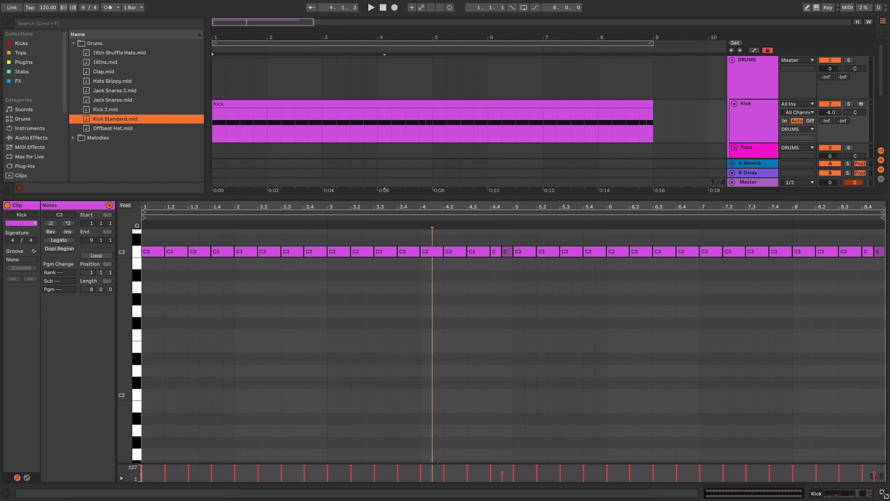
pyautogui.click(876, 487)
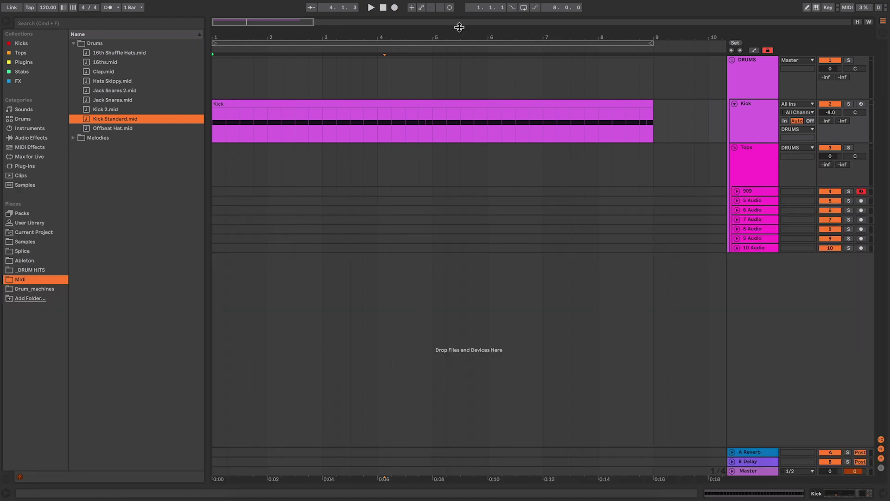
# Insert a MIDI track below the Tops group, name it Crash and increase its height
pyautogui.click(294, 367)
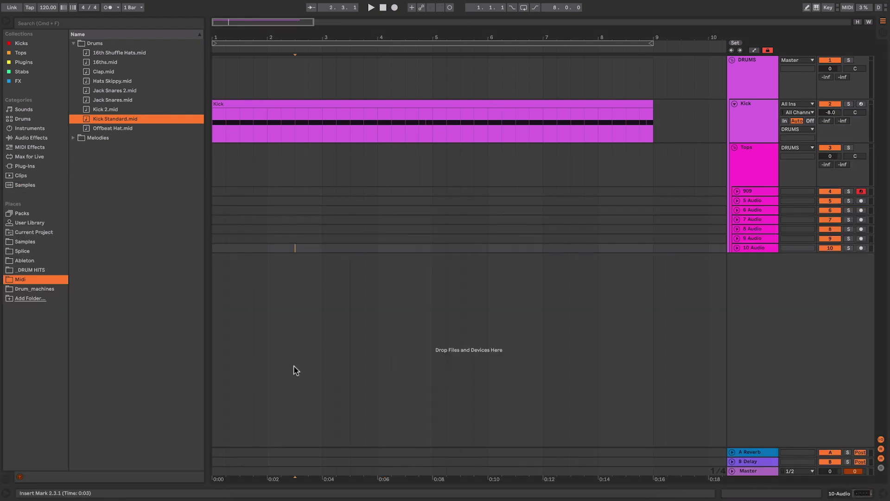
pyautogui.click(379, 321)
pyautogui.rightClick(759, 277)
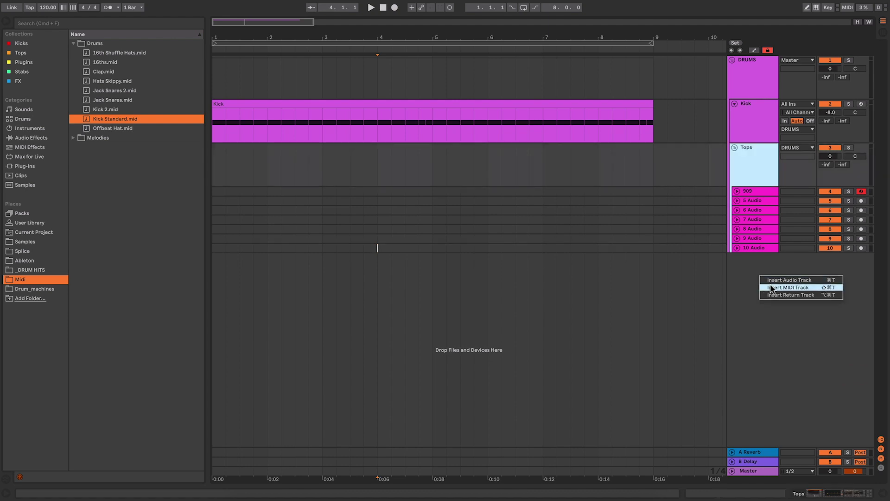
pyautogui.click(771, 287)
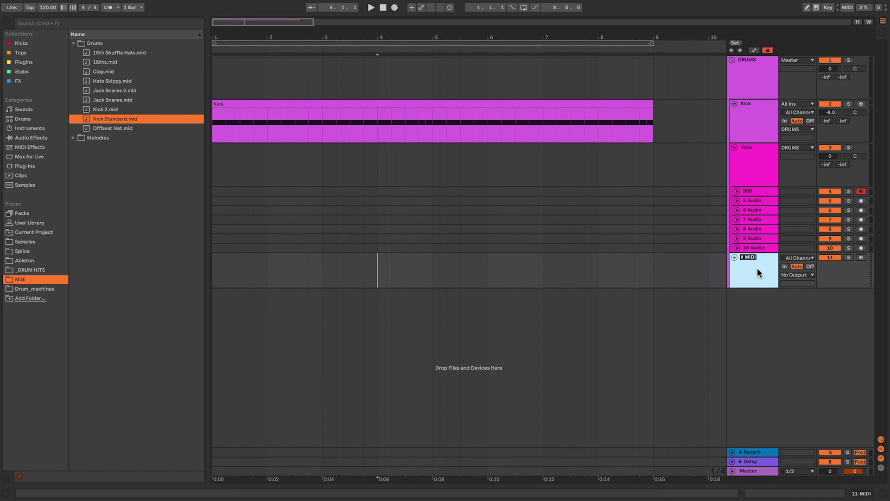
pyautogui.press('Return')
pyautogui.moveTo(757, 286); pyautogui.dragTo(758, 304)
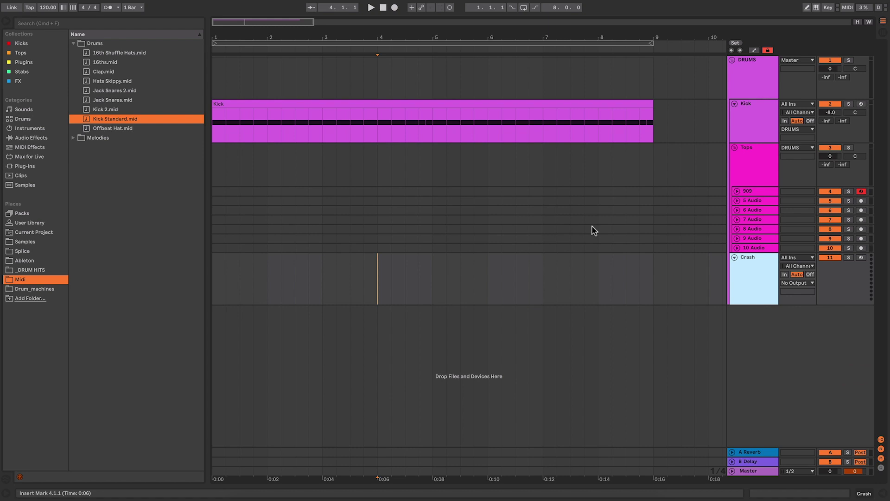
# Copy the Kick clip to bar 1 of the Crash track and rename the copy Crash
pyautogui.moveTo(350, 102); pyautogui.dragTo(345, 268)
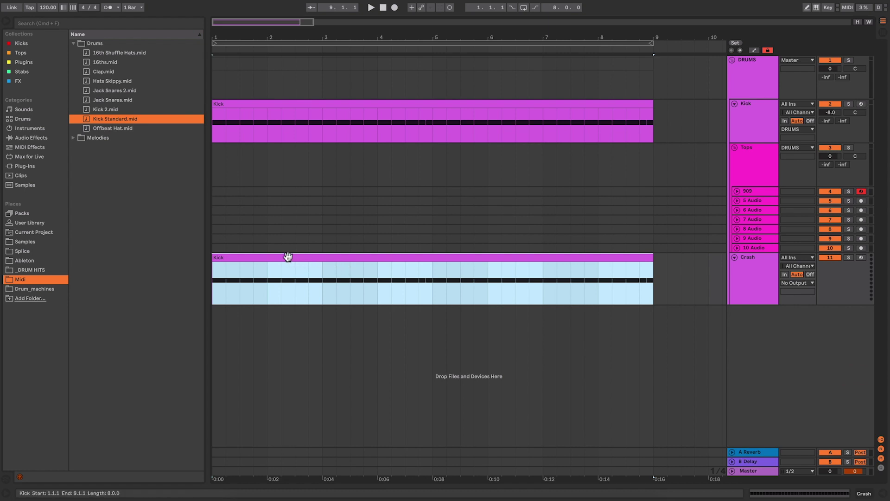
pyautogui.press('super+r')
pyautogui.write('Cr')
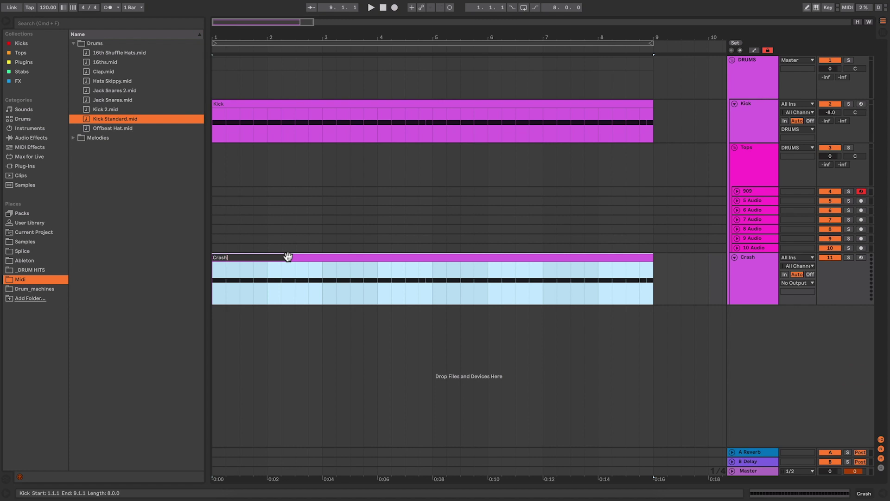
pyautogui.press('Return')
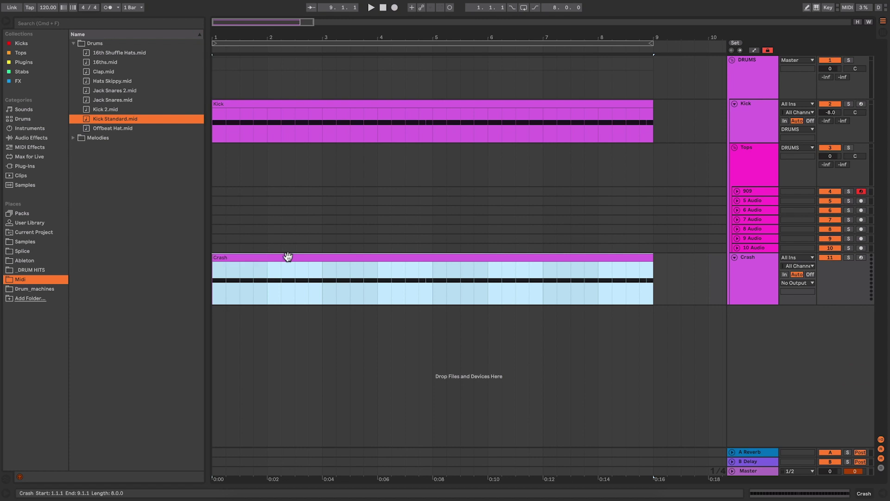
# Delete all notes except the first C3 in the Crash clip, lengthen that note to one bar and return to the device view
pyautogui.doubleClick(288, 257)
pyautogui.click(175, 234)
pyautogui.moveTo(165, 242); pyautogui.dragTo(883, 245)
pyautogui.press('Delete')
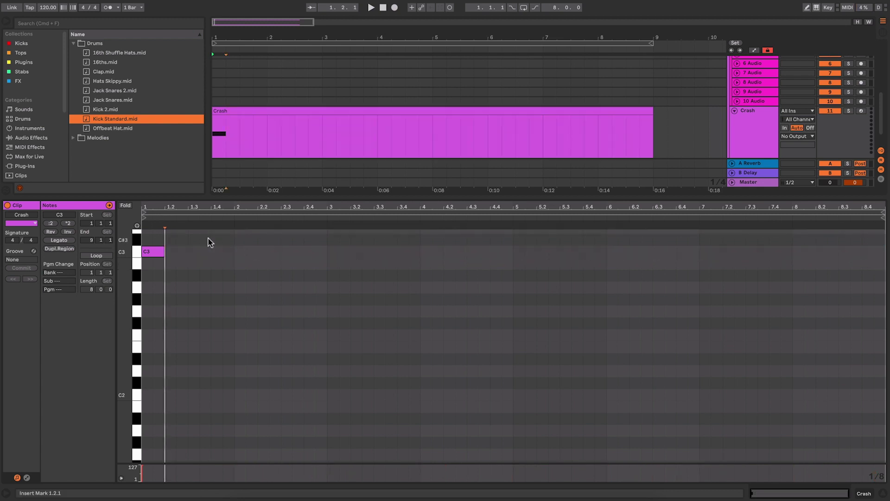
pyautogui.moveTo(164, 251); pyautogui.dragTo(235, 251)
pyautogui.click(287, 260)
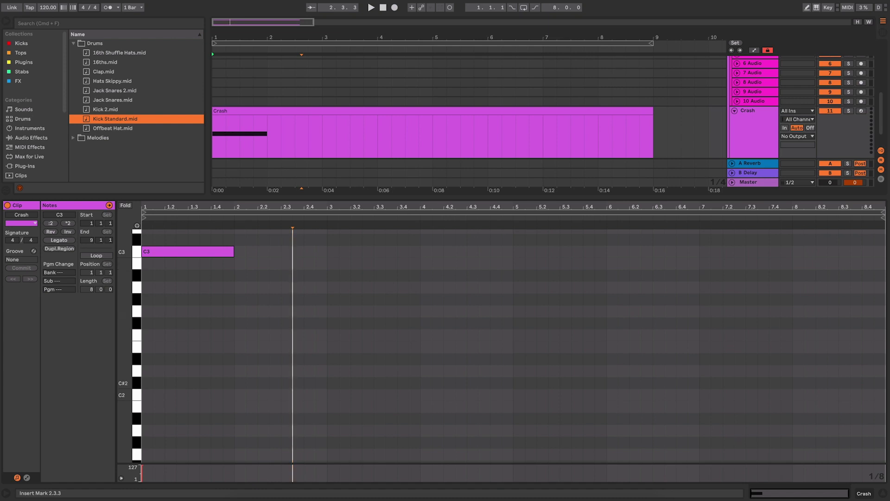
pyautogui.hotkey('shift', 'Tab')
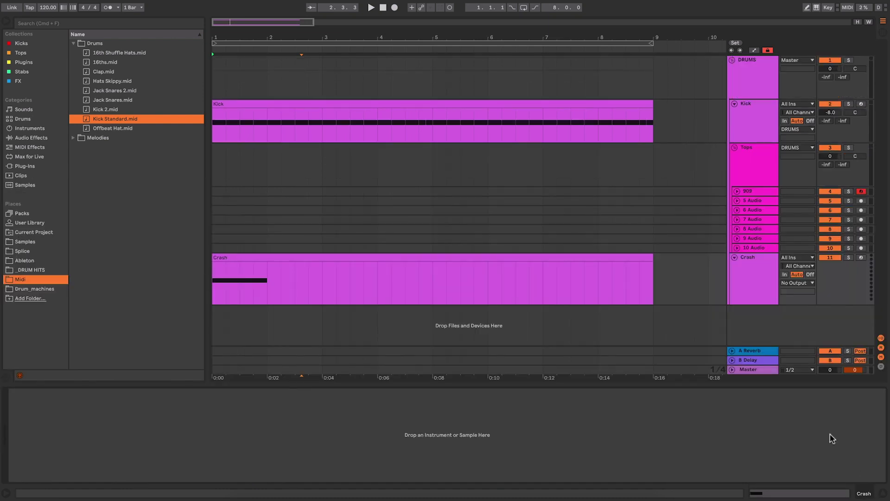
# Load Simpler on the Crash track and add EQ Eight after it
pyautogui.click(758, 271)
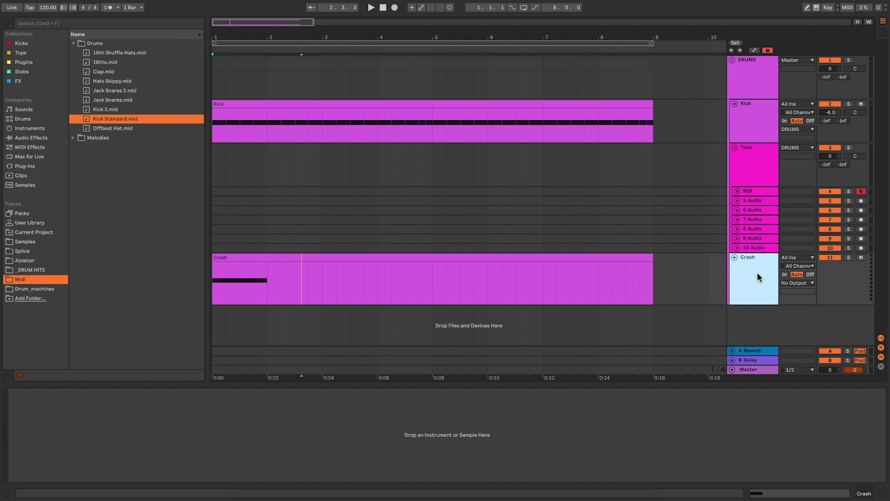
pyautogui.click(33, 128)
pyautogui.moveTo(91, 128); pyautogui.dragTo(176, 446)
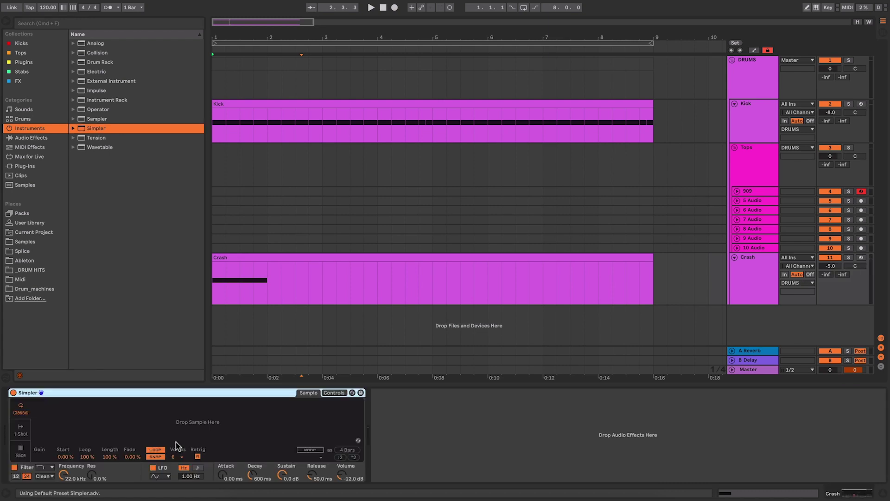
pyautogui.click(48, 138)
pyautogui.click(89, 139)
pyautogui.moveTo(90, 138); pyautogui.dragTo(400, 423)
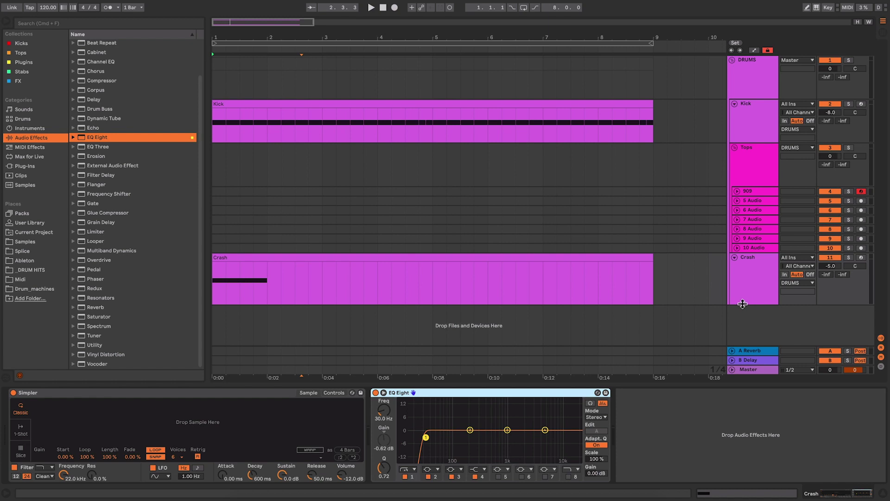
# Recolour the Crash track and its clip violet and move the track out of the DRUMS group
pyautogui.click(749, 275)
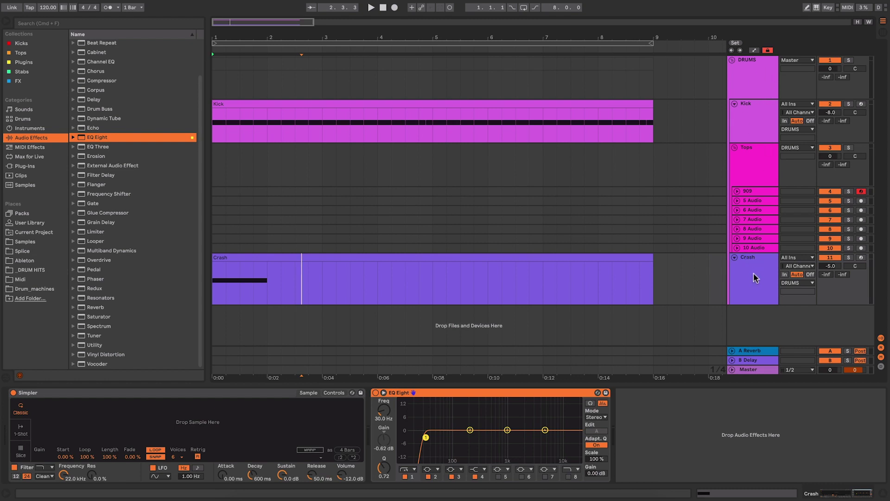
pyautogui.moveTo(750, 269); pyautogui.dragTo(752, 321)
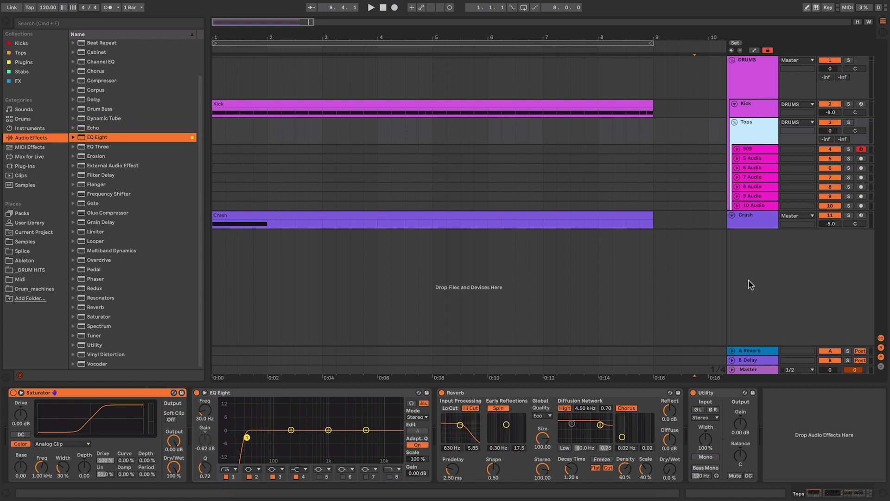
# Insert a new MIDI track below the Crash track and increase its height
pyautogui.rightClick(749, 248)
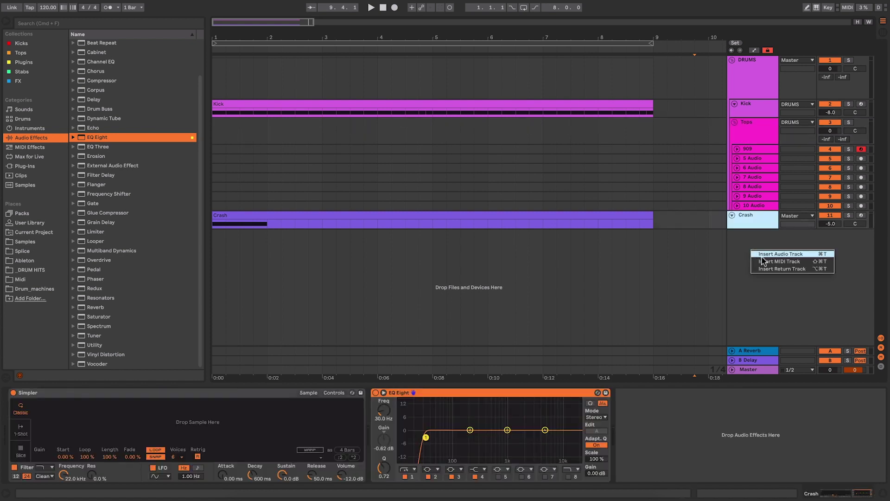
pyautogui.click(764, 262)
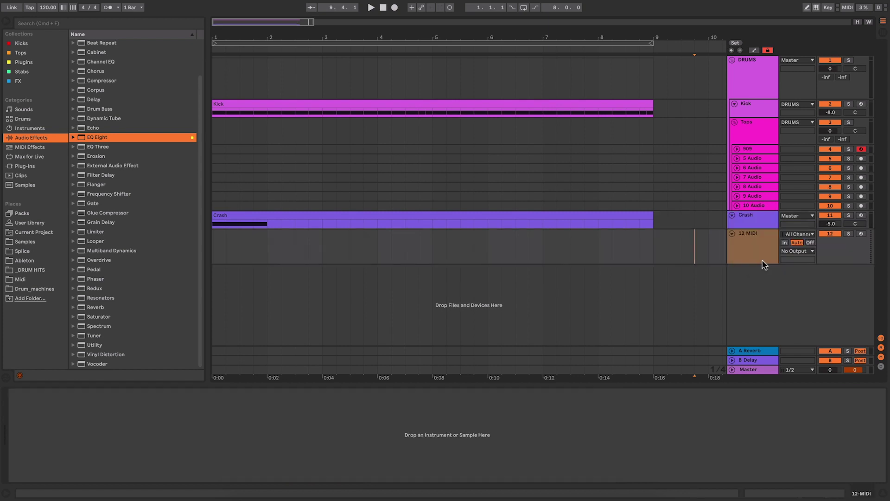
pyautogui.moveTo(763, 261); pyautogui.dragTo(756, 286)
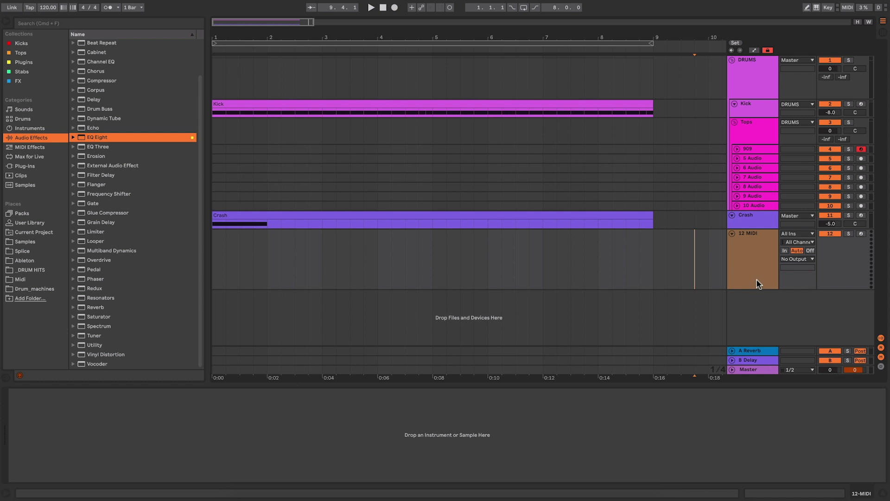
# Load the C Minor preset of the Scale MIDI effect on the new MIDI track
pyautogui.click(755, 266)
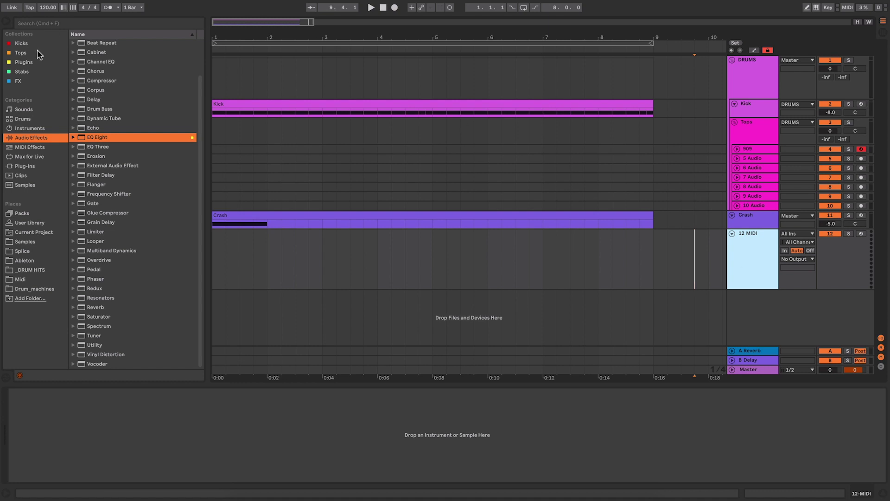
pyautogui.click(40, 146)
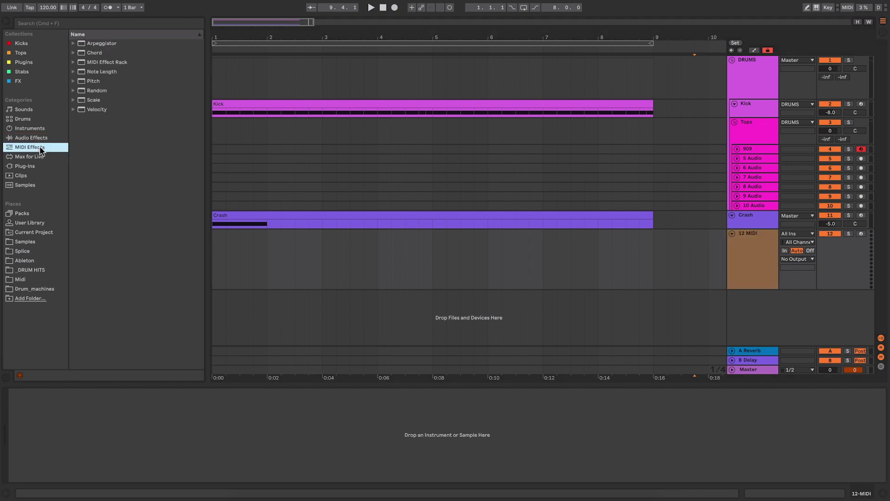
pyautogui.click(73, 100)
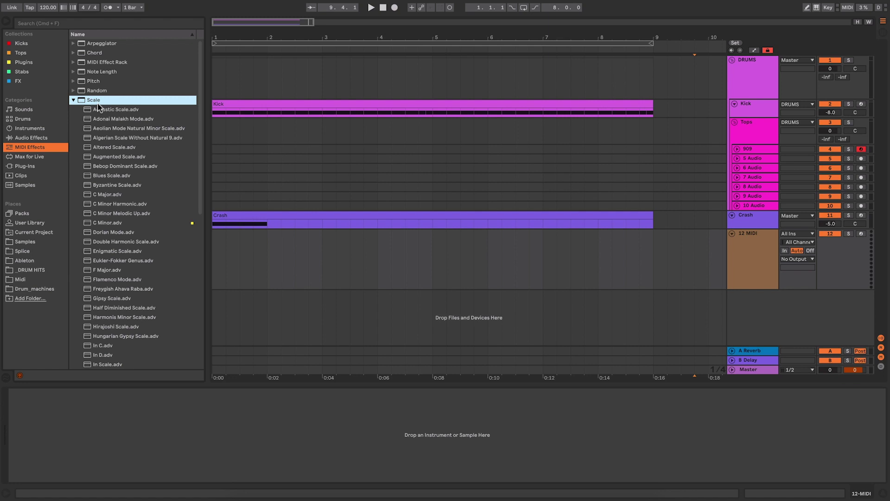
pyautogui.scroll(-1, 136, 171)
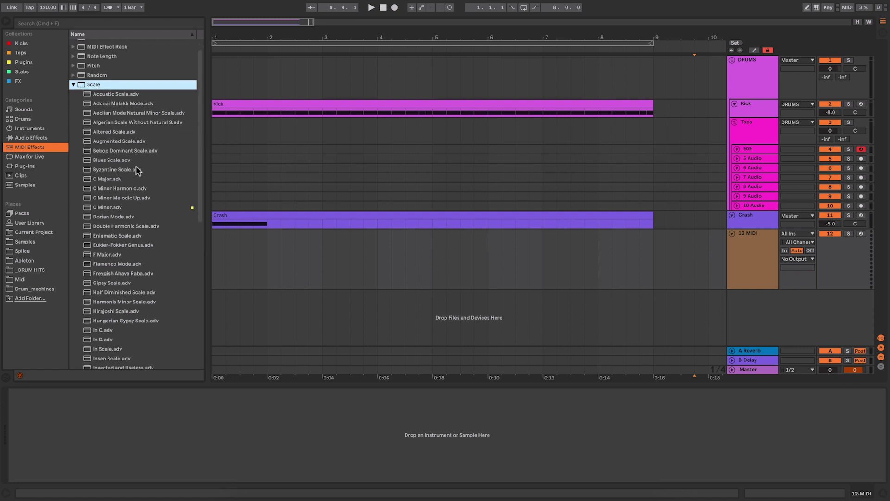
pyautogui.click(113, 208)
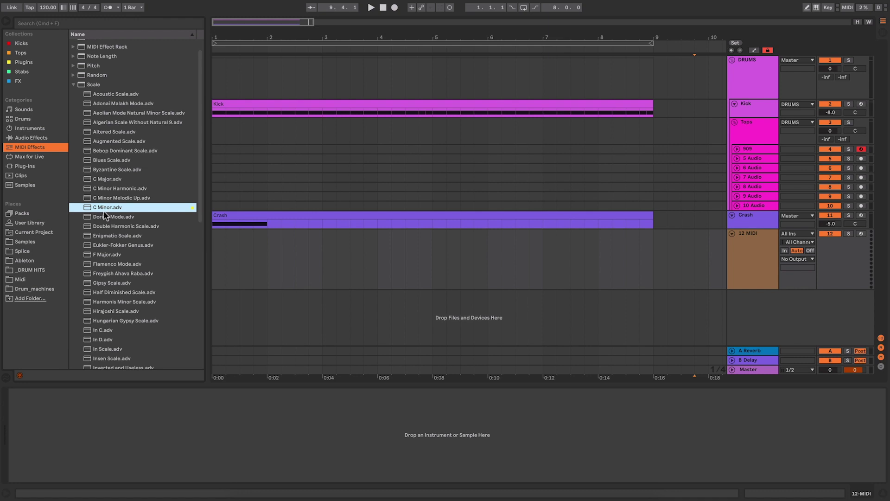
pyautogui.moveTo(102, 209); pyautogui.dragTo(113, 451)
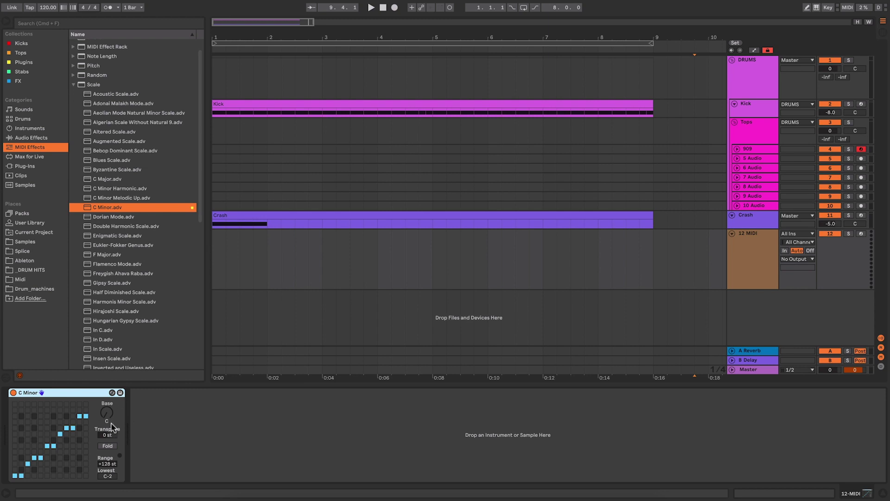
# Try the Scale effect's Base at D# and set it back to C
pyautogui.moveTo(111, 415)
pyautogui.mouseDown()
pyautogui.moveTo(112, 390)
pyautogui.moveTo(111, 425)
pyautogui.mouseUp()
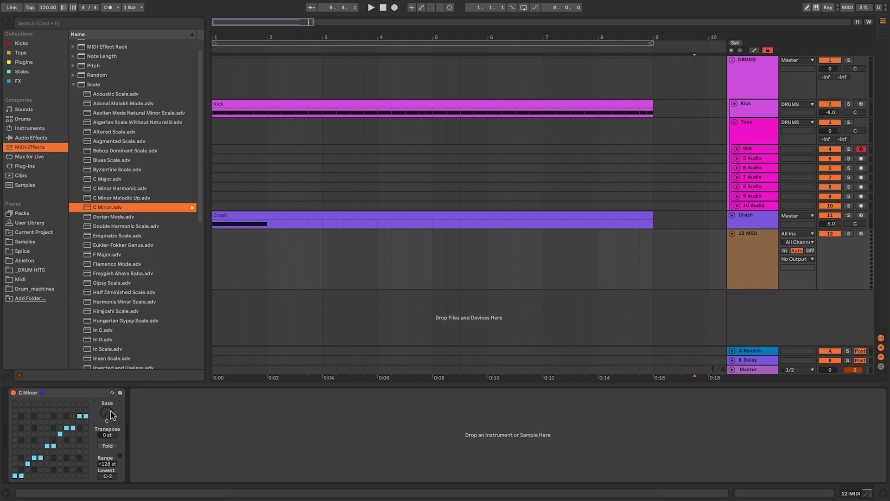
pyautogui.moveTo(107, 412); pyautogui.dragTo(107, 404)
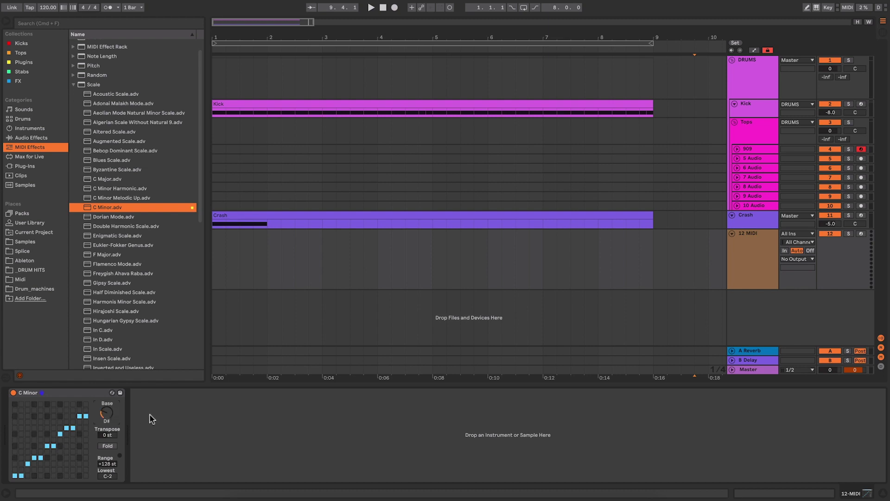
pyautogui.moveTo(106, 408); pyautogui.dragTo(107, 411)
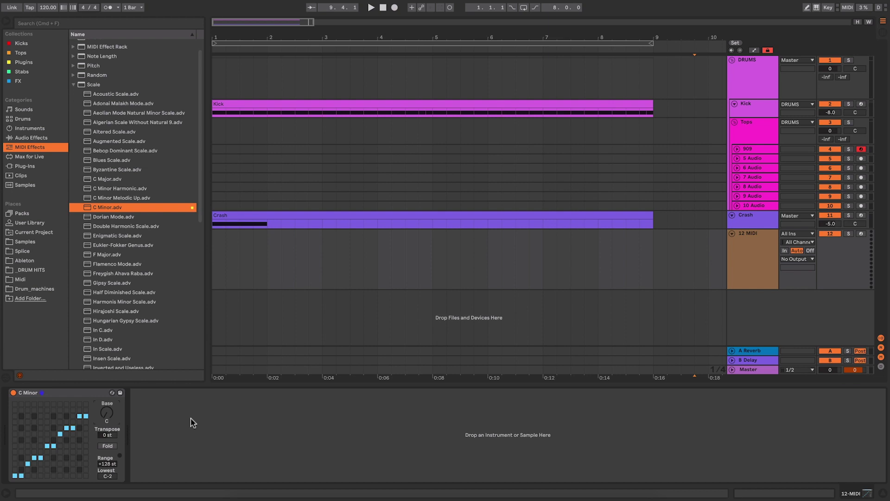
# Try the Chord MIDI effect after the C Minor scale and remove it
pyautogui.click(74, 85)
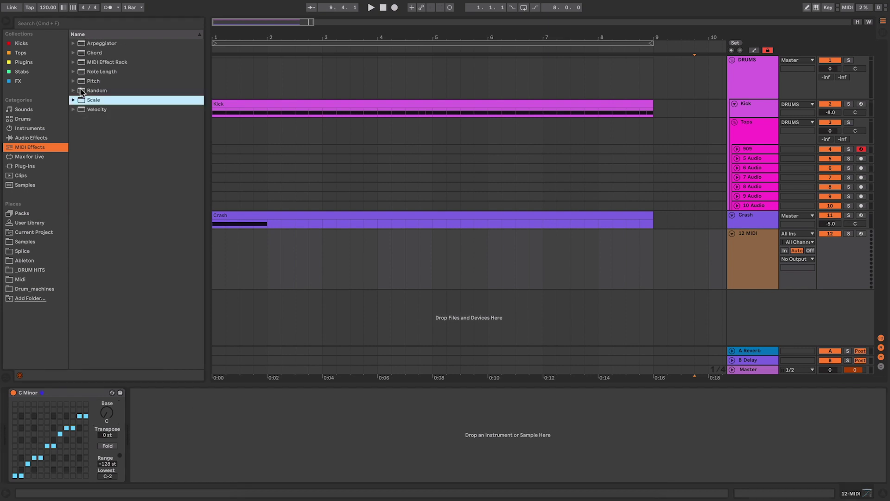
pyautogui.click(94, 54)
pyautogui.moveTo(88, 53); pyautogui.dragTo(169, 414)
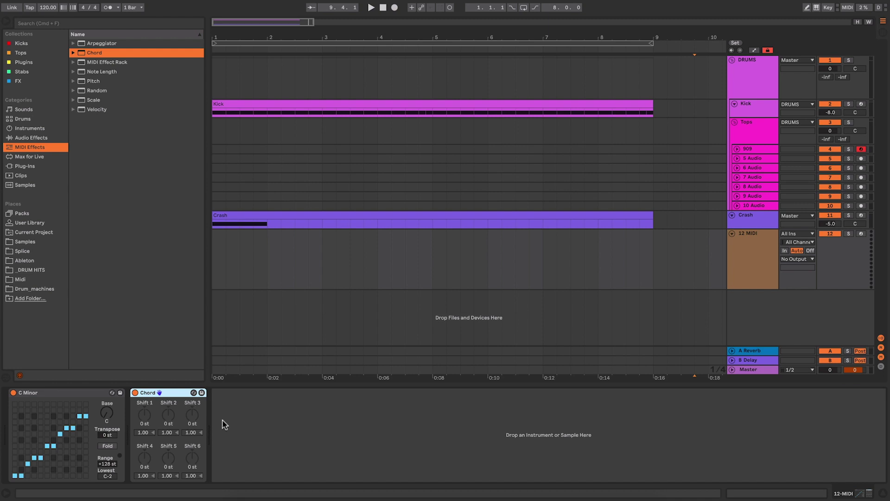
pyautogui.press('Delete')
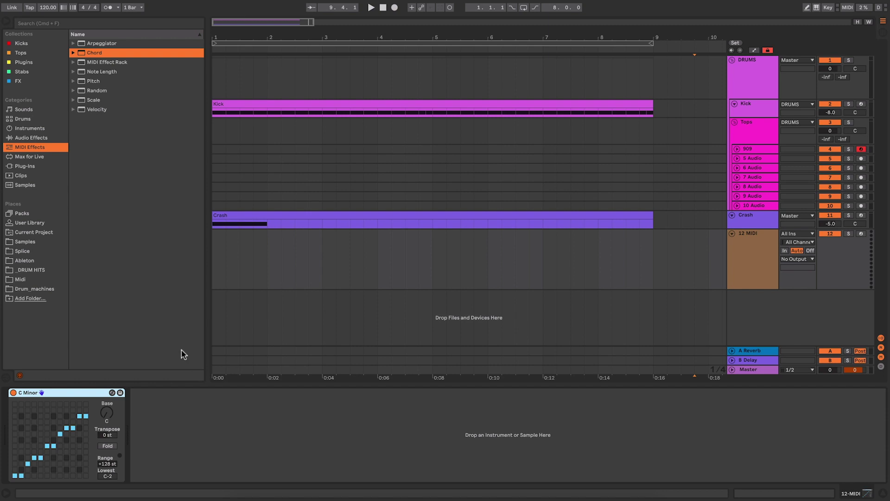
# Add EQ Eight after the C Minor scale on the new MIDI track
pyautogui.click(54, 131)
pyautogui.click(54, 136)
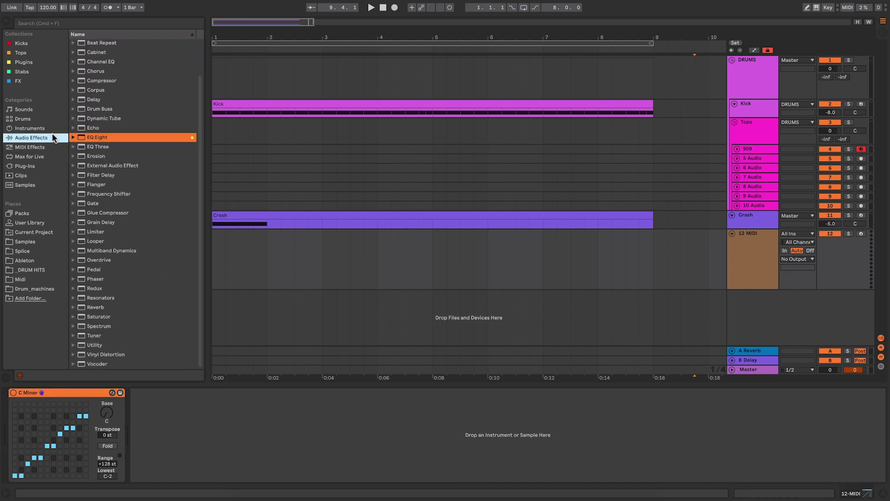
pyautogui.moveTo(98, 136); pyautogui.dragTo(216, 429)
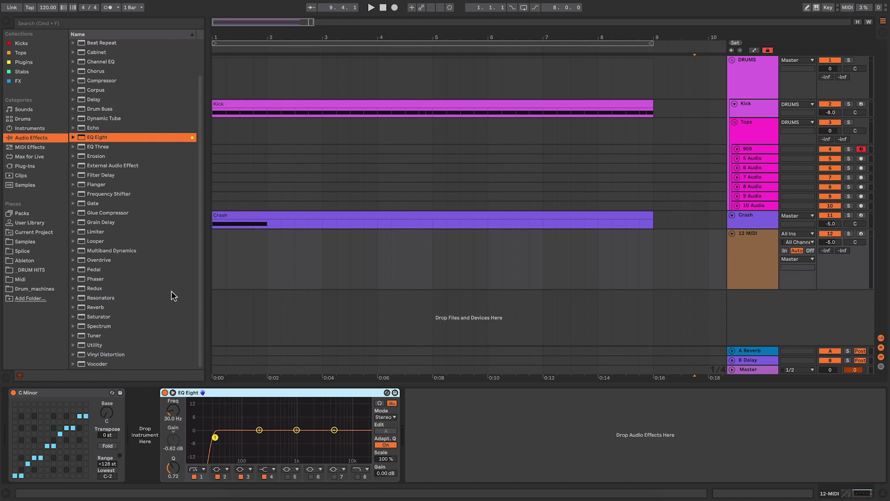
# Load the Xfer Records LFOTool plug-in after EQ Eight and choose its Sidechain-6 preset
pyautogui.click(43, 166)
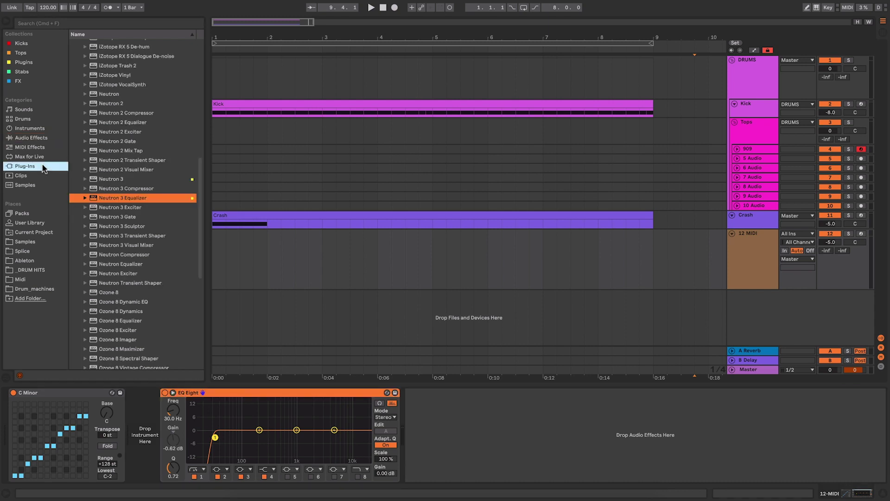
pyautogui.scroll(-8, 160, 189)
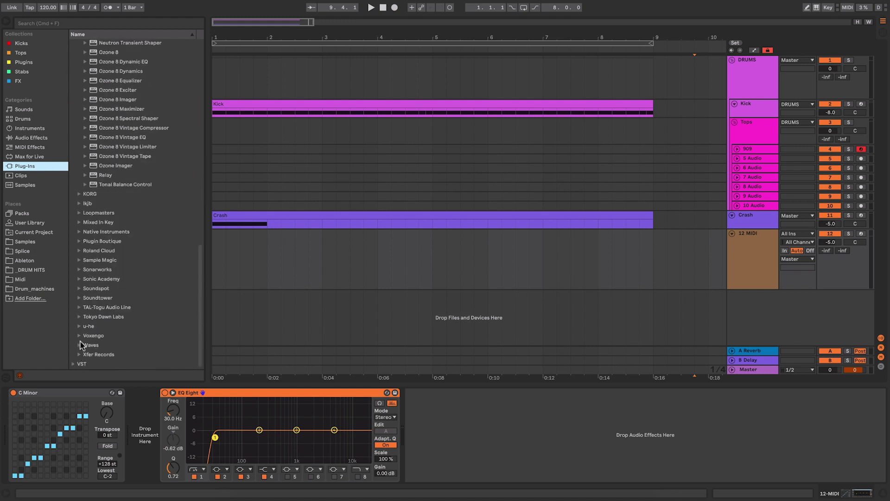
pyautogui.doubleClick(90, 354)
pyautogui.moveTo(103, 354); pyautogui.dragTo(424, 424)
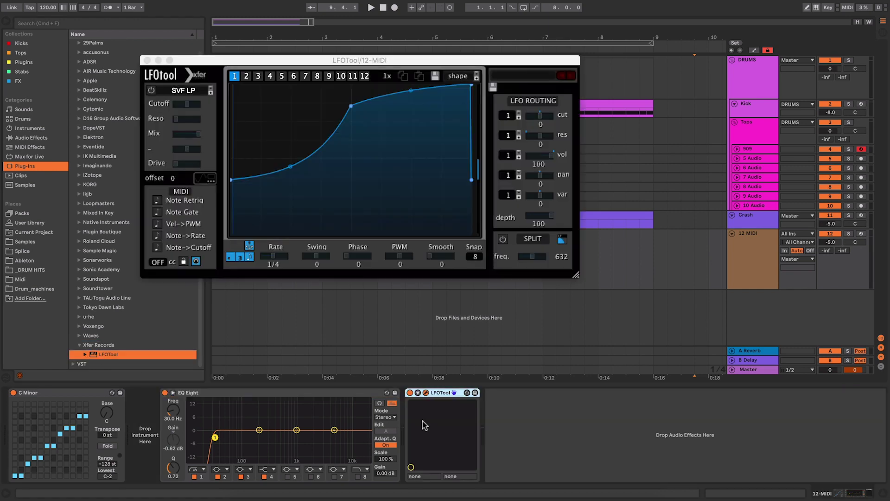
pyautogui.click(532, 76)
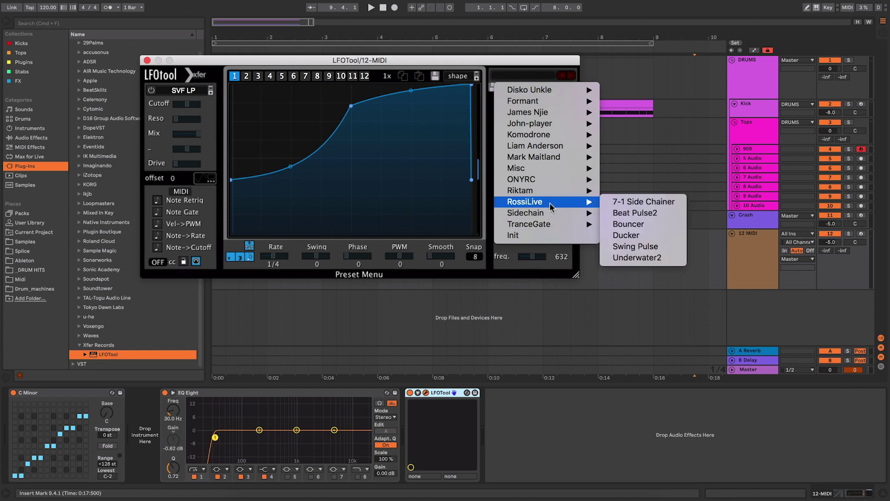
pyautogui.moveTo(552, 214)
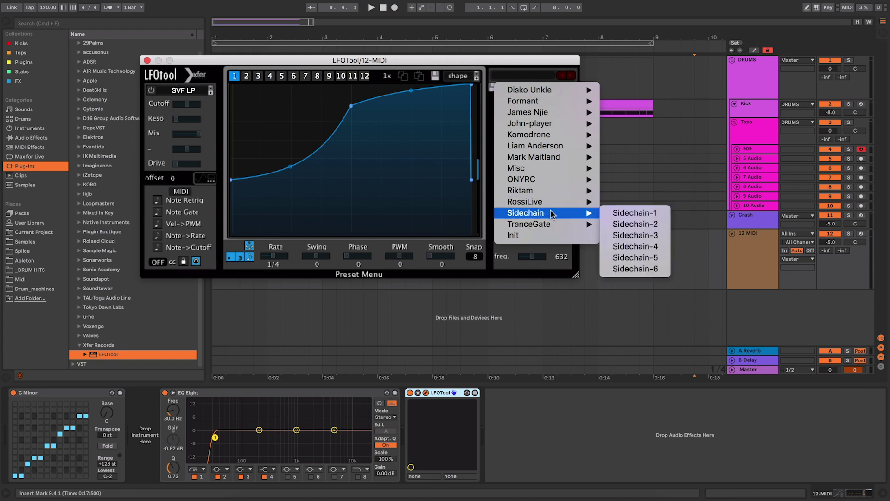
pyautogui.click(639, 270)
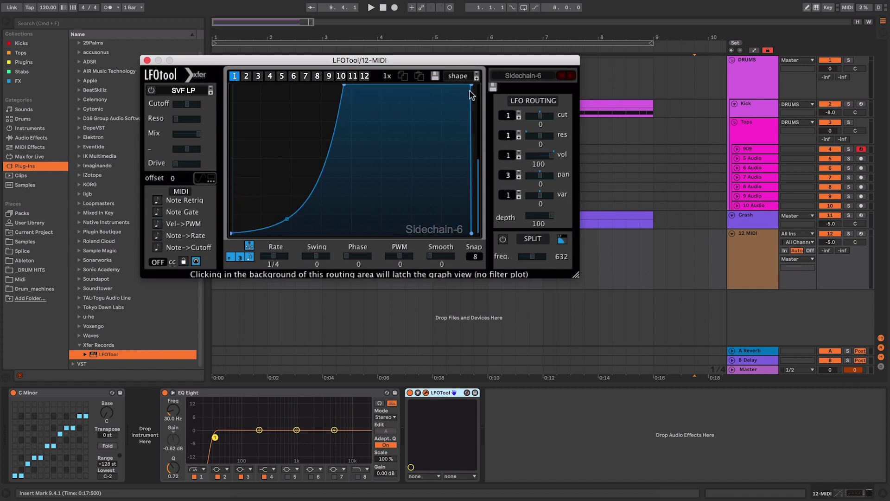
# Shift LFOTool's final peak slightly earlier, raise the curve's start to just below mid-height, then close the plug-in window and deactivate the device
pyautogui.moveTo(471, 86); pyautogui.dragTo(467, 48)
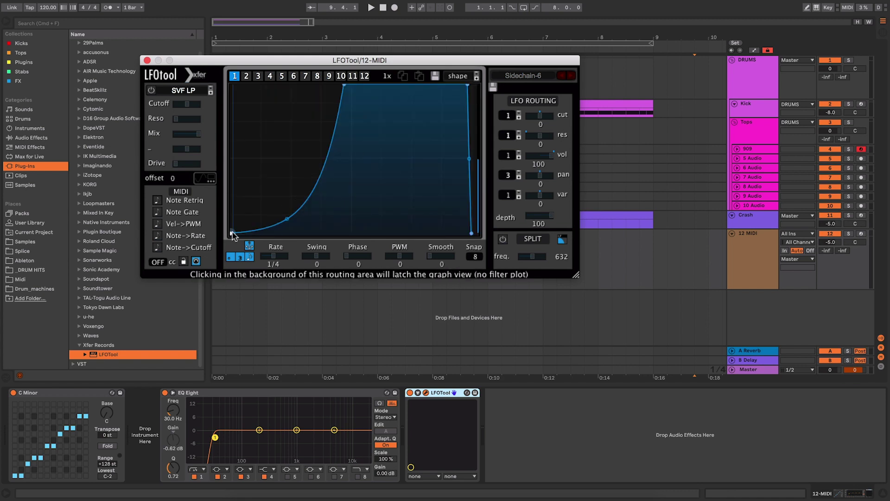
pyautogui.moveTo(233, 231); pyautogui.dragTo(222, 169)
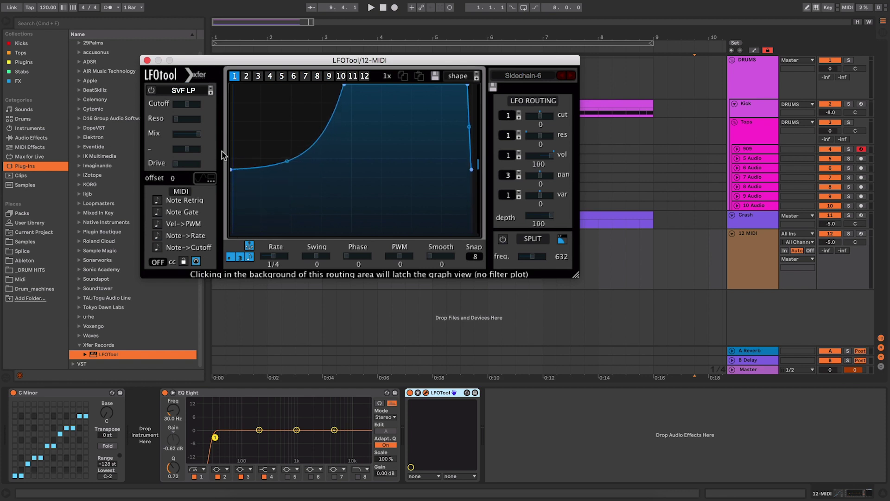
pyautogui.click(147, 60)
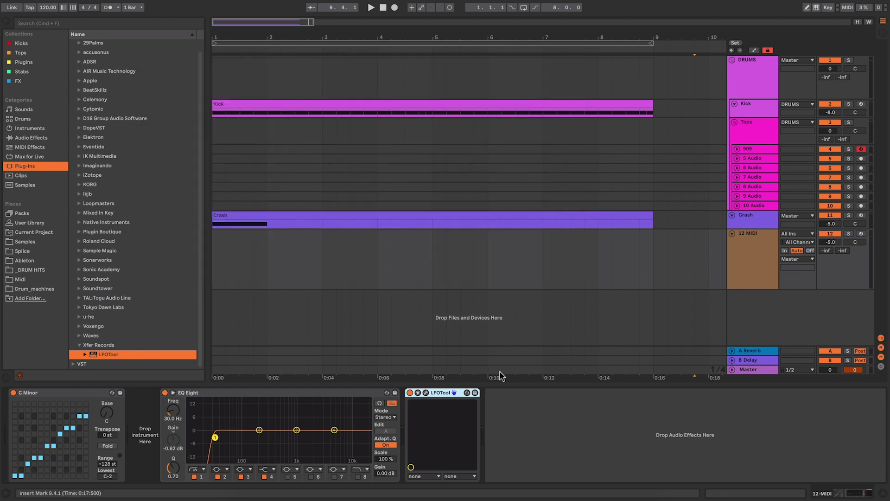
pyautogui.click(411, 393)
pyautogui.click(560, 446)
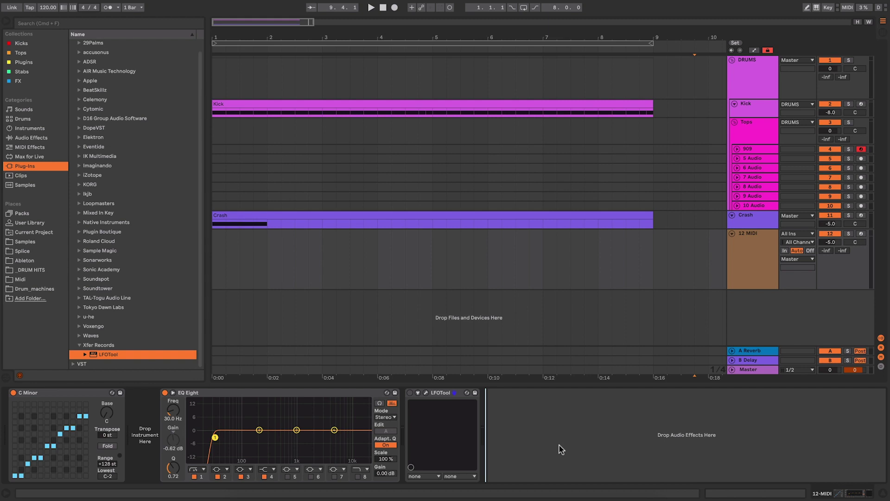
# Rename the new MIDI track below Crash as Keys
pyautogui.click(31, 137)
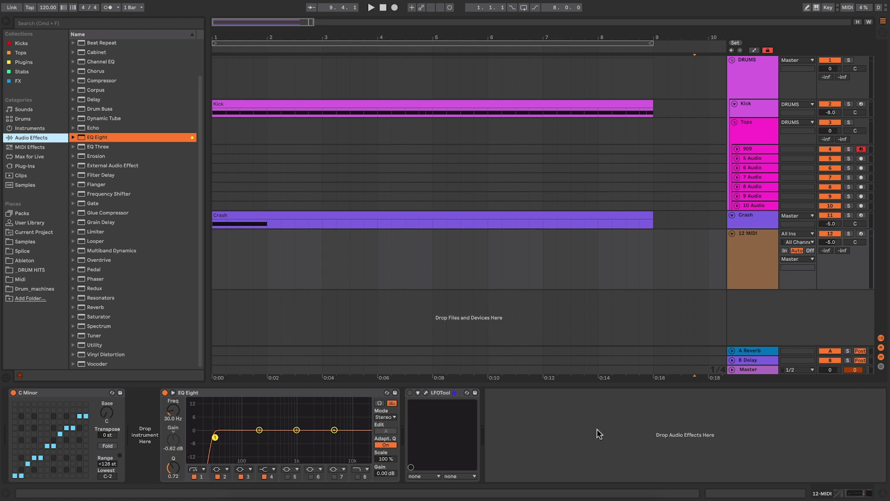
pyautogui.rightClick(753, 240)
pyautogui.click(773, 278)
pyautogui.write('Keys')
pyautogui.press('Return')
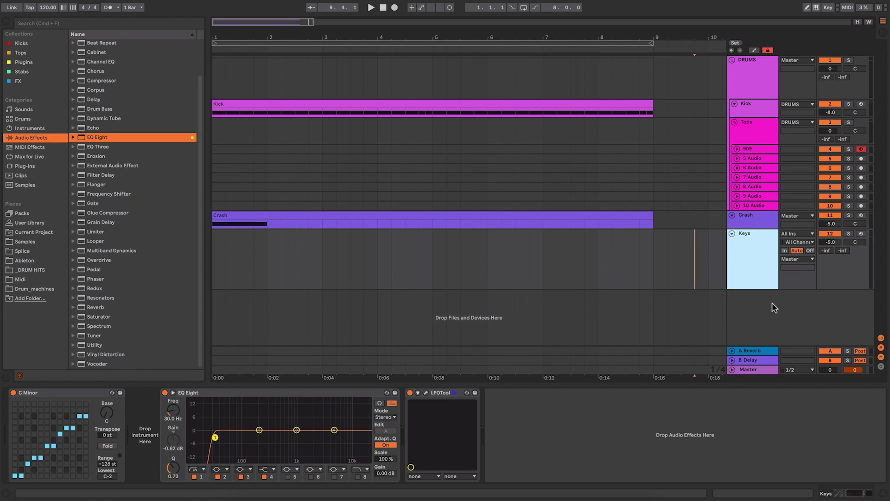
# Recolour the Keys track orange
pyautogui.click(766, 218)
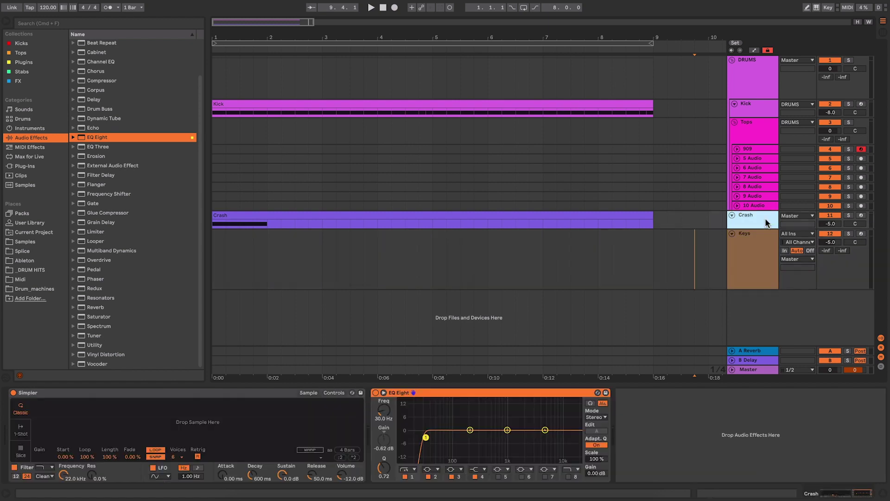
pyautogui.click(760, 250)
pyautogui.rightClick(751, 251)
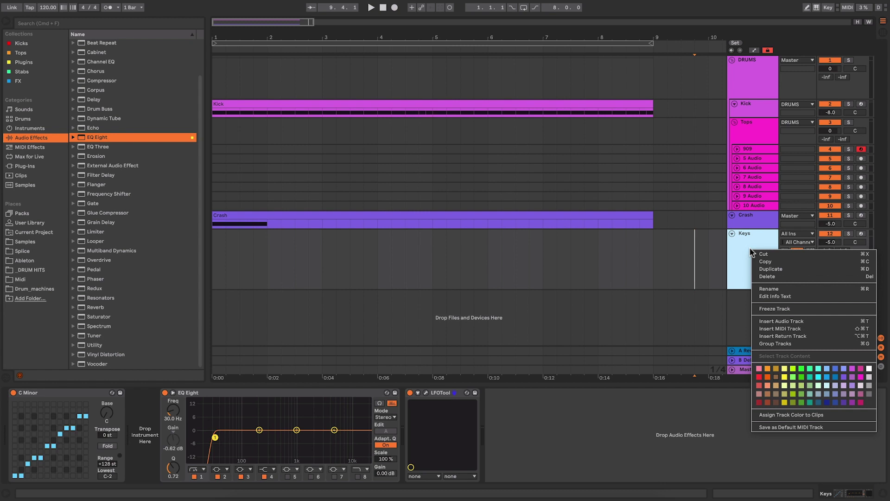
pyautogui.click(747, 215)
pyautogui.click(749, 220)
pyautogui.click(750, 251)
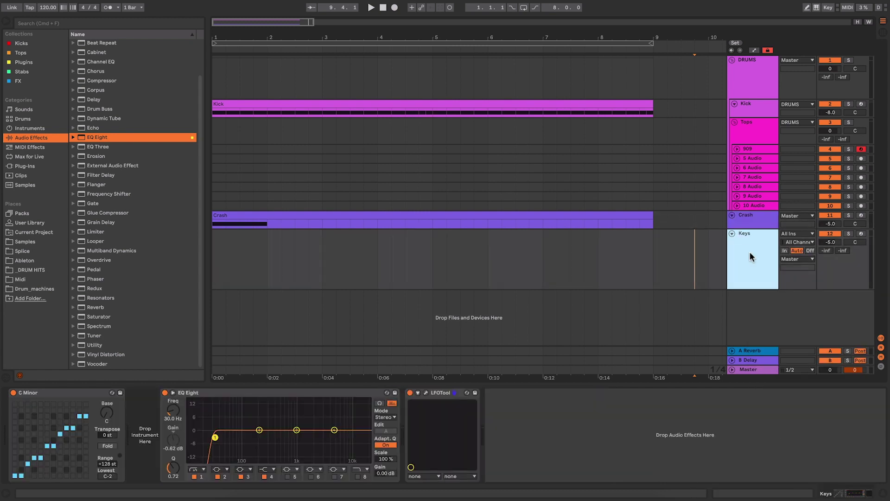
pyautogui.rightClick(750, 251)
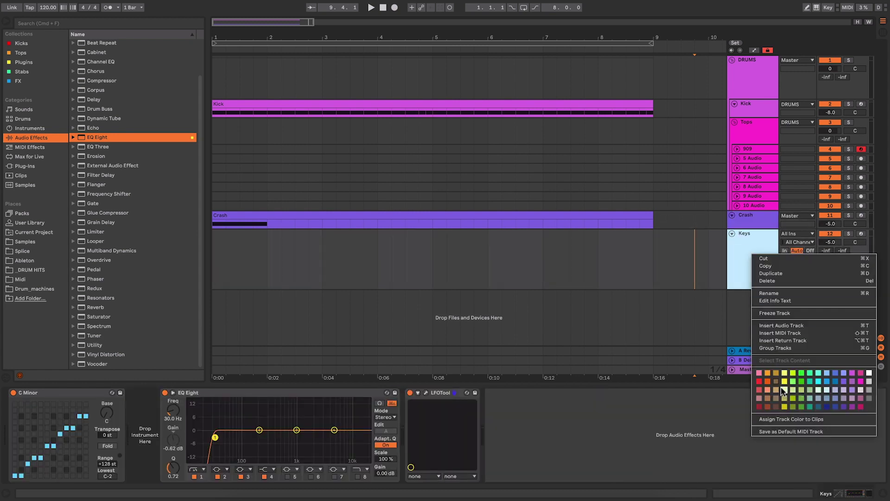
pyautogui.click(767, 381)
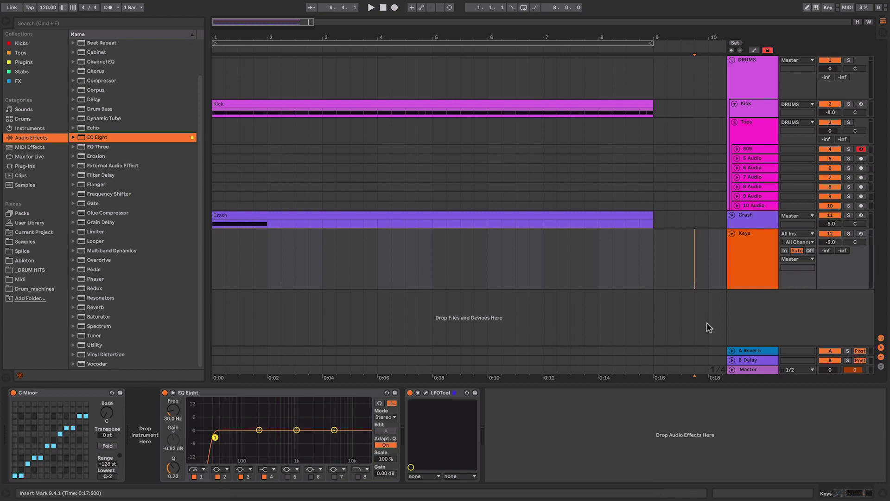
# Duplicate the Keys track and rename the copy as Bass
pyautogui.click(746, 255)
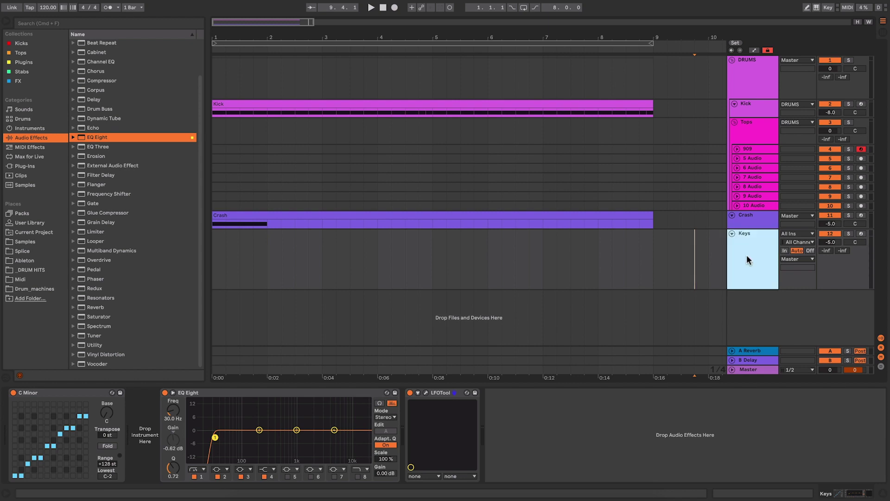
pyautogui.press('super+d')
pyautogui.scroll(-1, 749, 266)
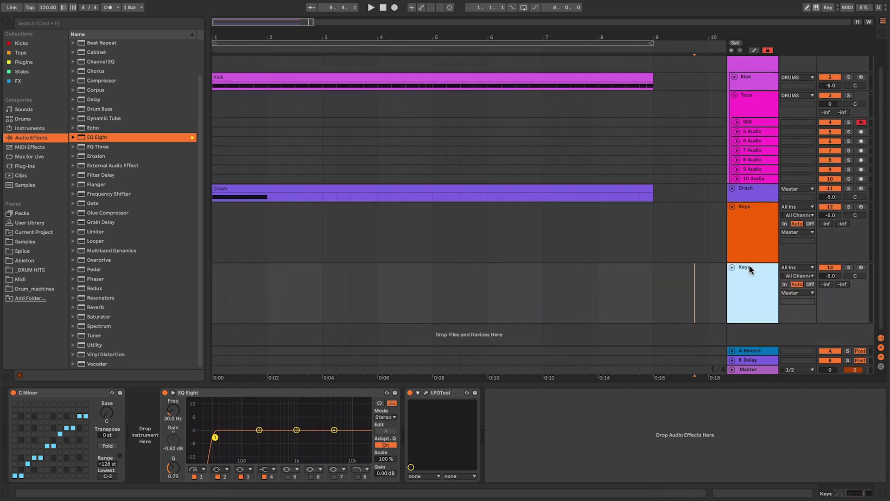
pyautogui.rightClick(751, 270)
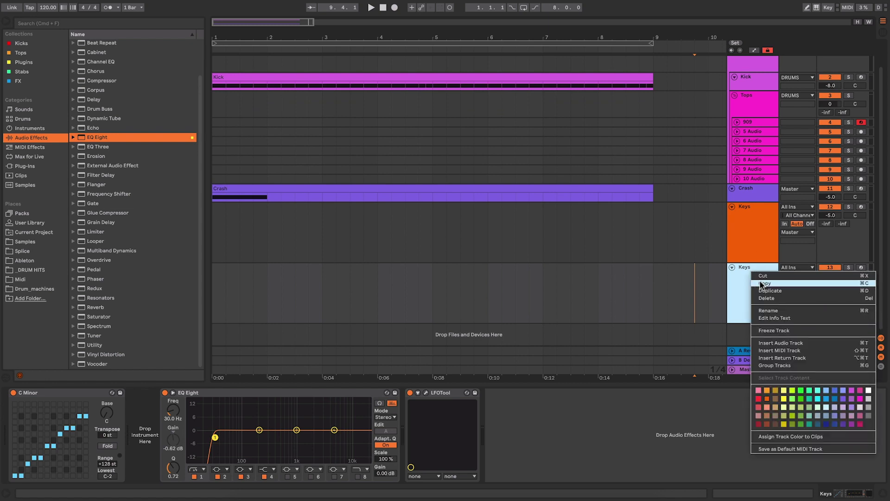
pyautogui.click(769, 311)
pyautogui.write('Bass')
pyautogui.press('Return')
# Recolour the Bass track red and delete its EQ Eight
pyautogui.rightClick(769, 299)
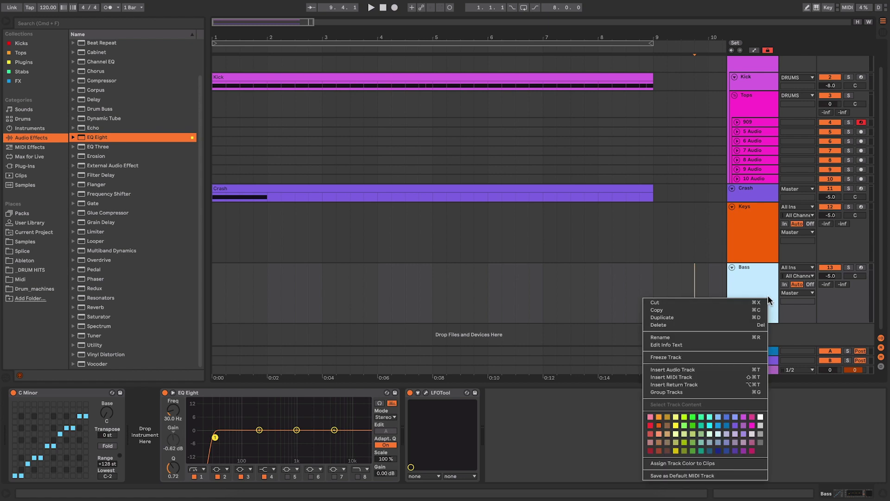
pyautogui.click(651, 425)
pyautogui.press('super+z')
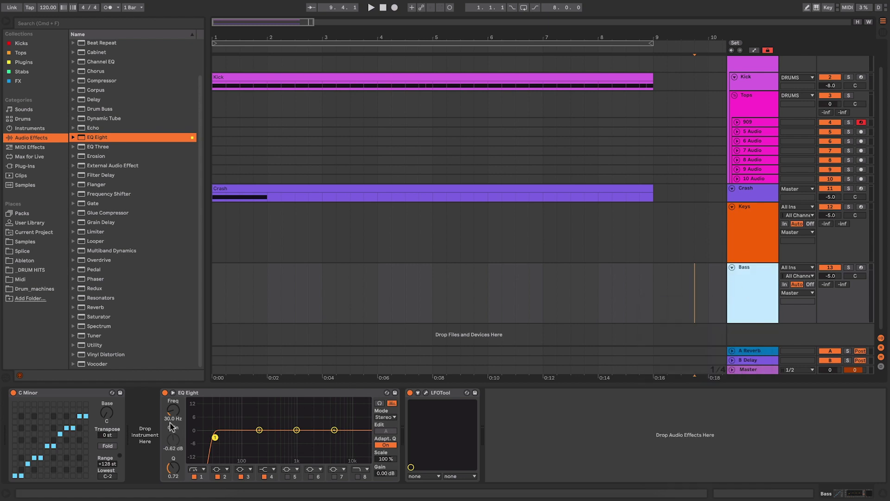
pyautogui.click(189, 393)
pyautogui.press('super+shift+z')
pyautogui.press('Delete')
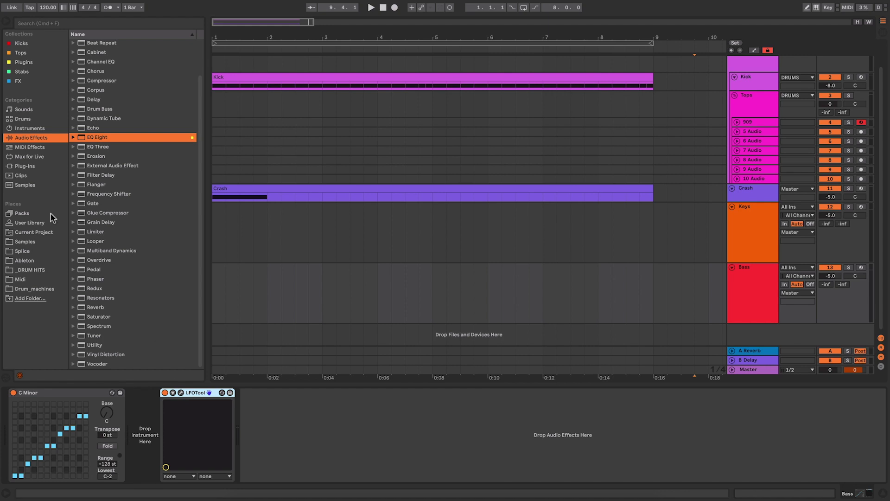
# Add iZotope's Neutron 3 before LFOTool on the Bass track and close its plug-in window
pyautogui.click(28, 167)
pyautogui.click(100, 175)
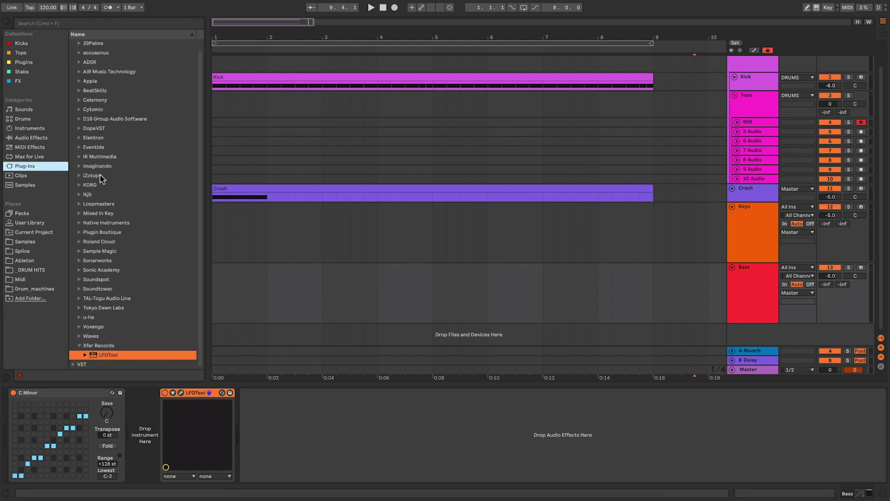
pyautogui.click(79, 175)
pyautogui.scroll(-10, 150, 207)
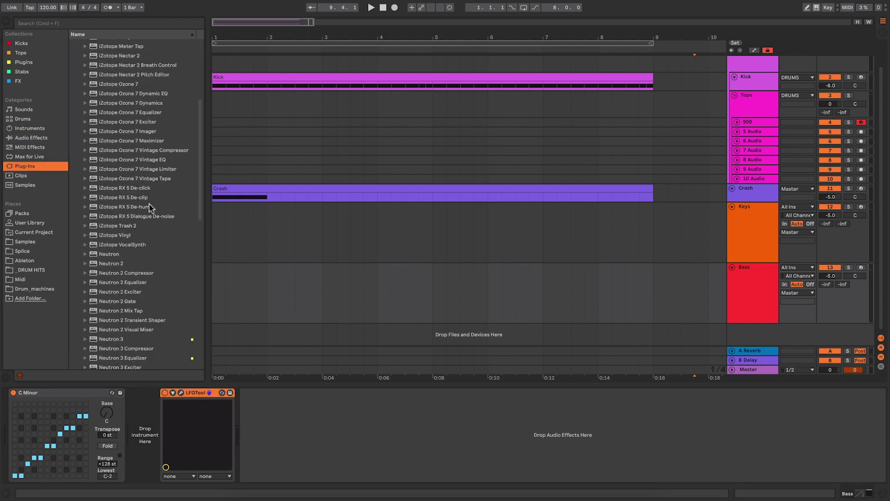
pyautogui.scroll(4, 149, 207)
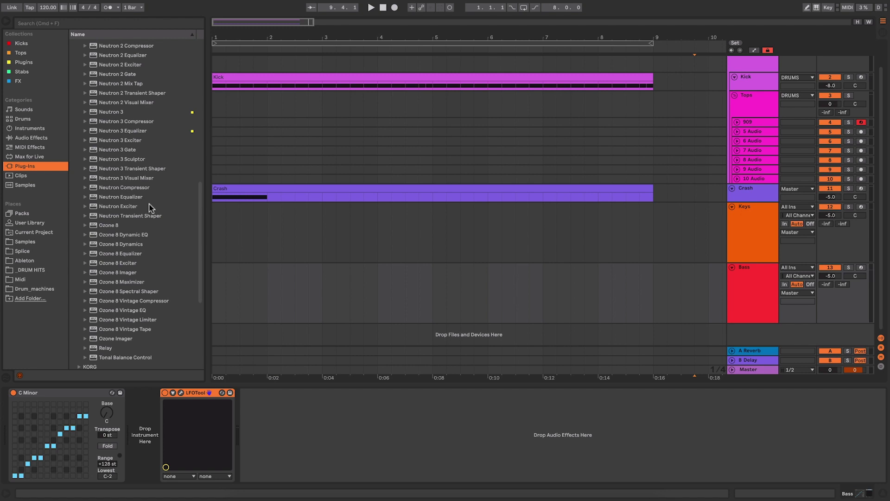
pyautogui.click(106, 113)
pyautogui.moveTo(107, 113); pyautogui.dragTo(164, 438)
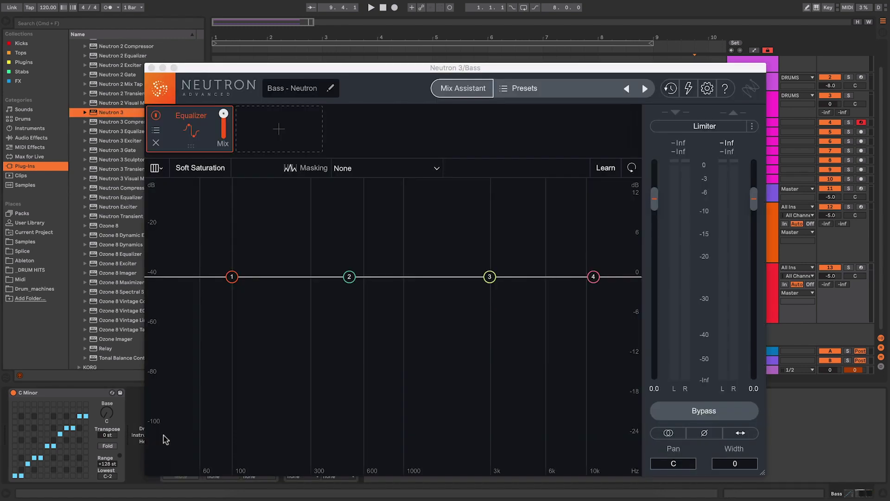
pyautogui.moveTo(414, 68); pyautogui.dragTo(384, 20)
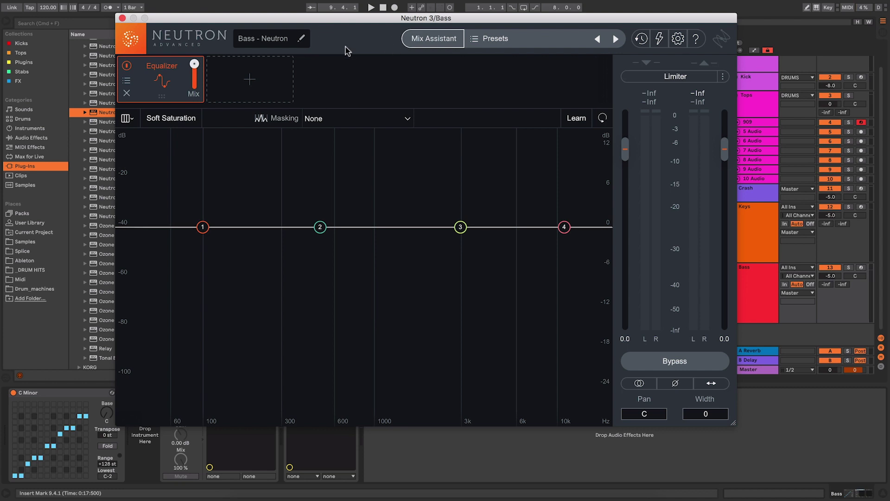
pyautogui.click(122, 18)
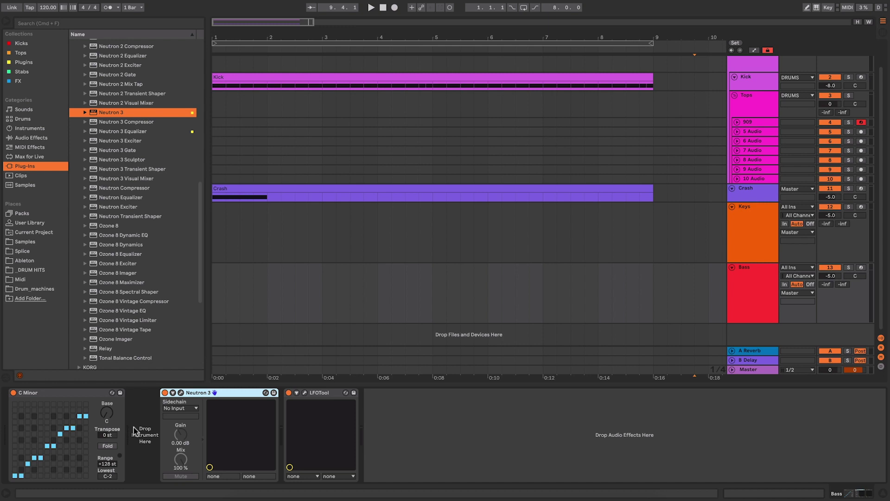
# In the Bass track's LFOTool, lower the curve's start to near the bottom and shift its first peak slightly later
pyautogui.click(181, 396)
pyautogui.click(180, 396)
pyautogui.press('Right')
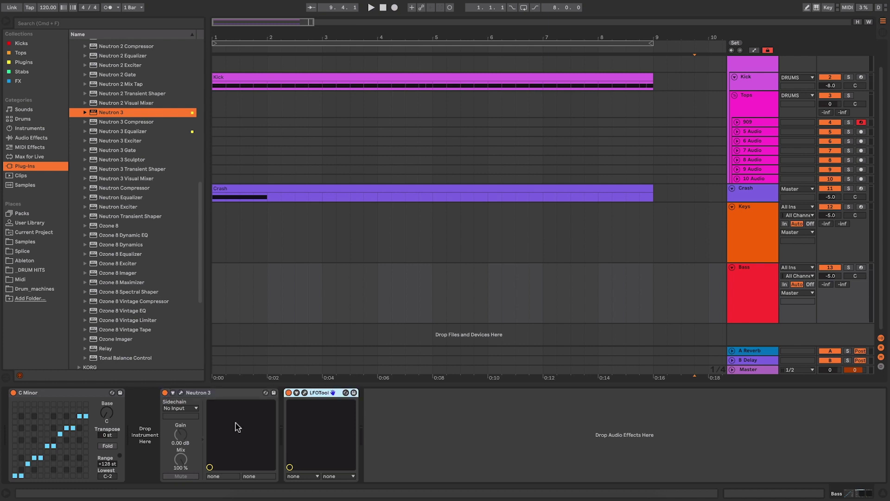
pyautogui.click(305, 393)
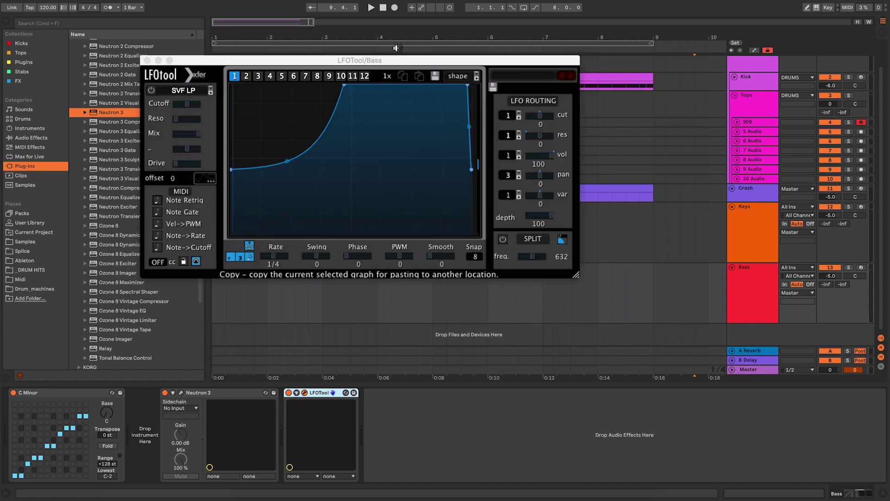
pyautogui.moveTo(358, 62); pyautogui.dragTo(431, 72)
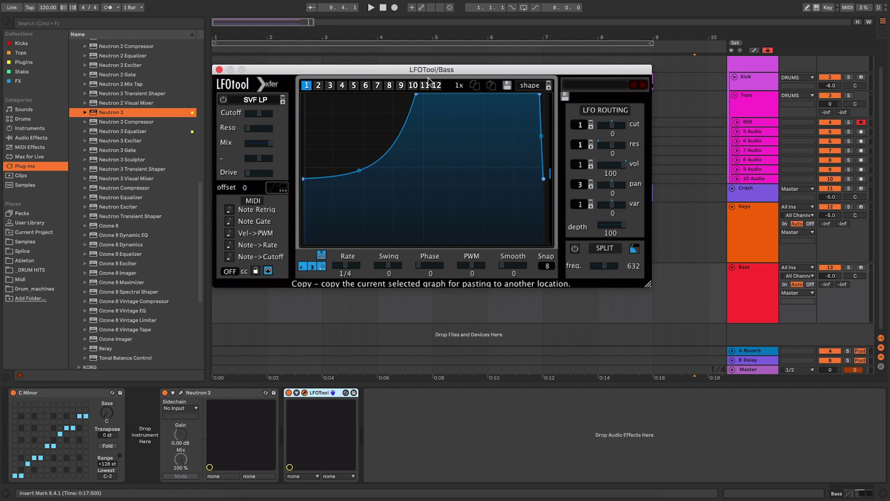
pyautogui.moveTo(303, 178); pyautogui.dragTo(292, 254)
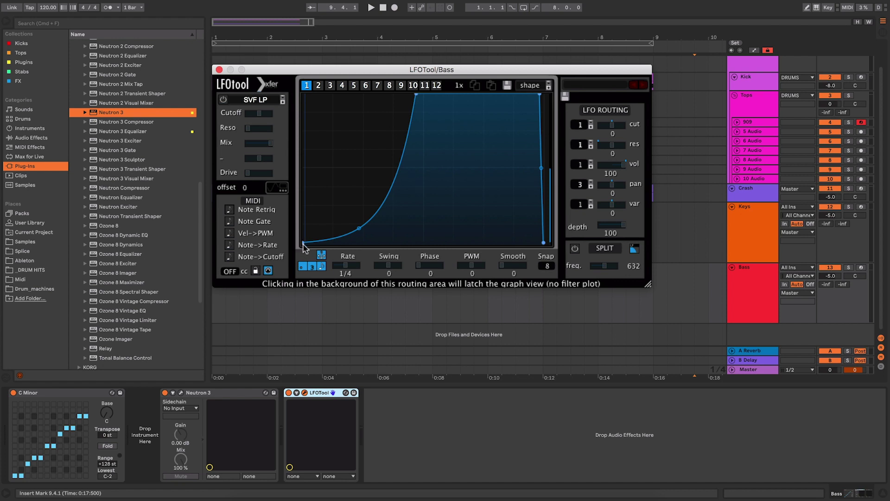
pyautogui.moveTo(303, 242); pyautogui.dragTo(303, 228)
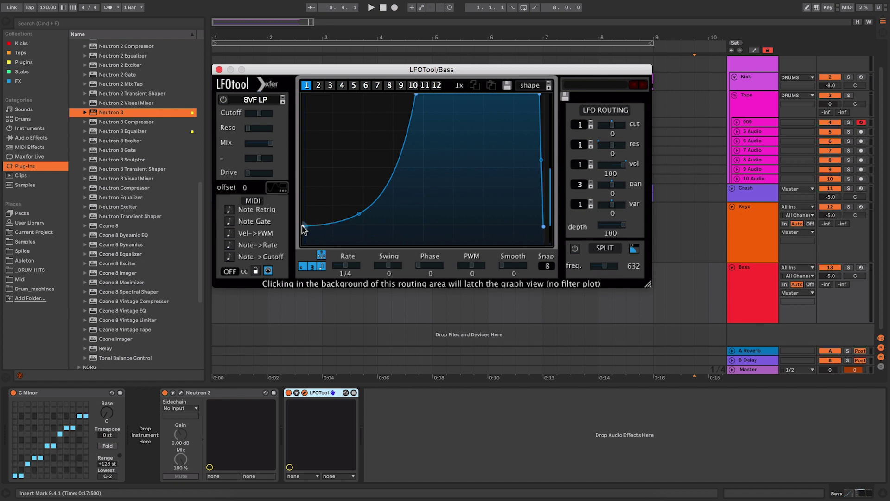
pyautogui.moveTo(416, 95); pyautogui.dragTo(422, 72)
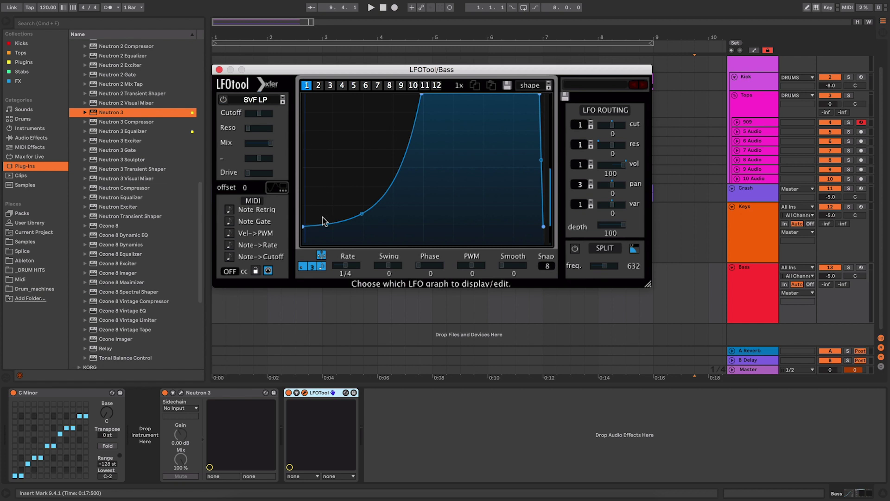
pyautogui.moveTo(304, 227); pyautogui.dragTo(303, 242)
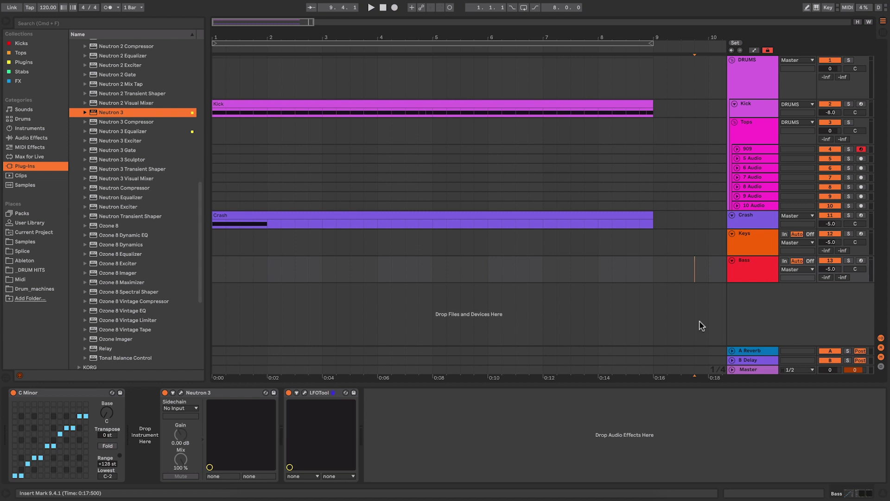
# Place ufx_vyn_cracklegentle.wav from the FX collection on a new track below Bass at bar 1 and extend the clip to 8 bars
pyautogui.click(18, 81)
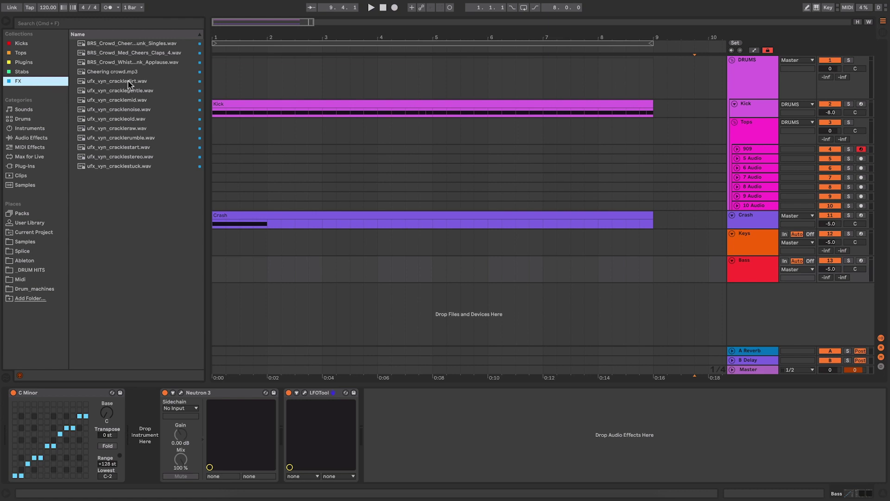
pyautogui.moveTo(124, 89)
pyautogui.mouseDown()
pyautogui.moveTo(194, 175)
pyautogui.moveTo(256, 294)
pyautogui.moveTo(218, 303)
pyautogui.moveTo(251, 275)
pyautogui.mouseUp()
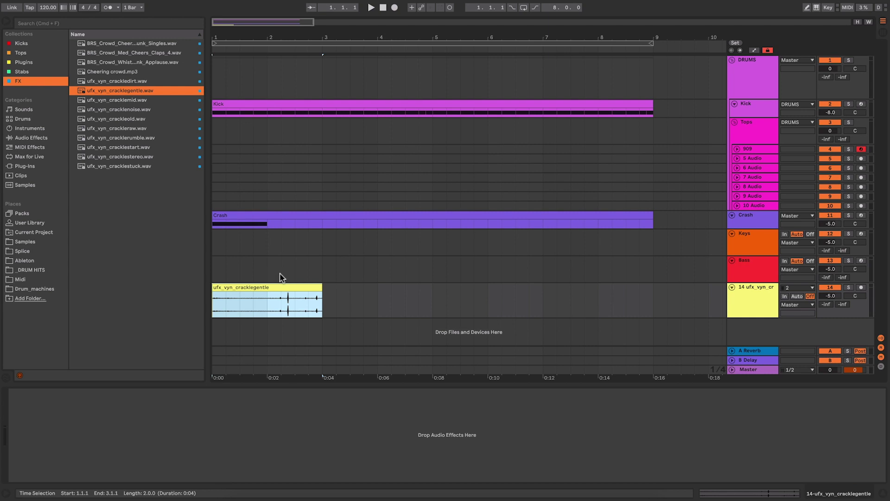
pyautogui.moveTo(323, 293); pyautogui.dragTo(654, 294)
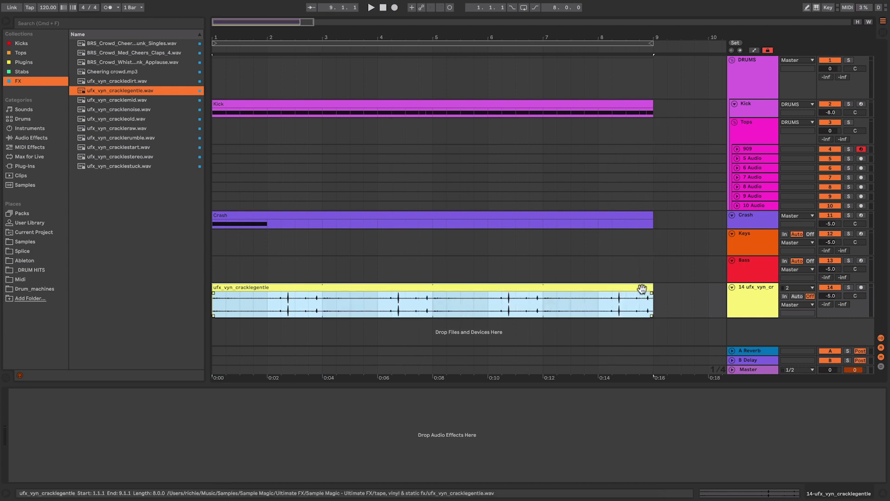
# Shorten the crackle clip's loop to its first bar and close the clip view
pyautogui.doubleClick(642, 289)
pyautogui.moveTo(883, 212); pyautogui.dragTo(523, 212)
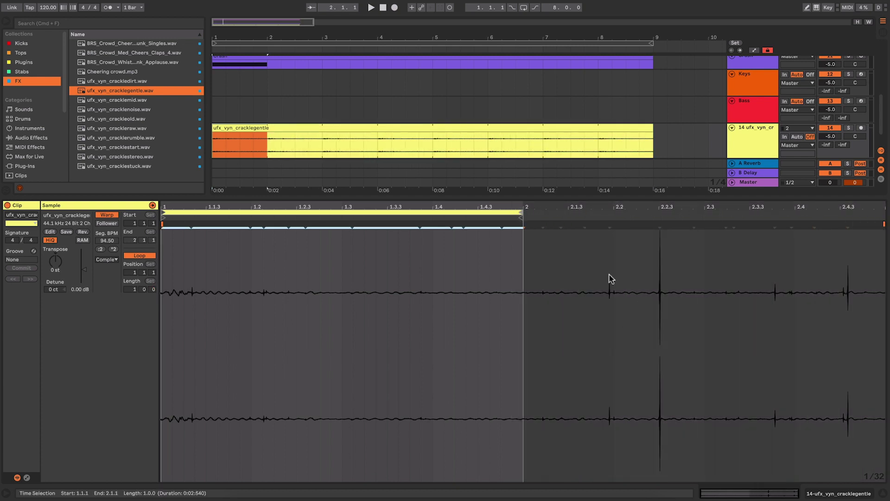
pyautogui.click(826, 494)
# Set the crackle track's volume to -20 dB and rename the track Vinyl
pyautogui.moveTo(824, 299); pyautogui.dragTo(824, 307)
pyautogui.write('-20')
pyautogui.press('Return')
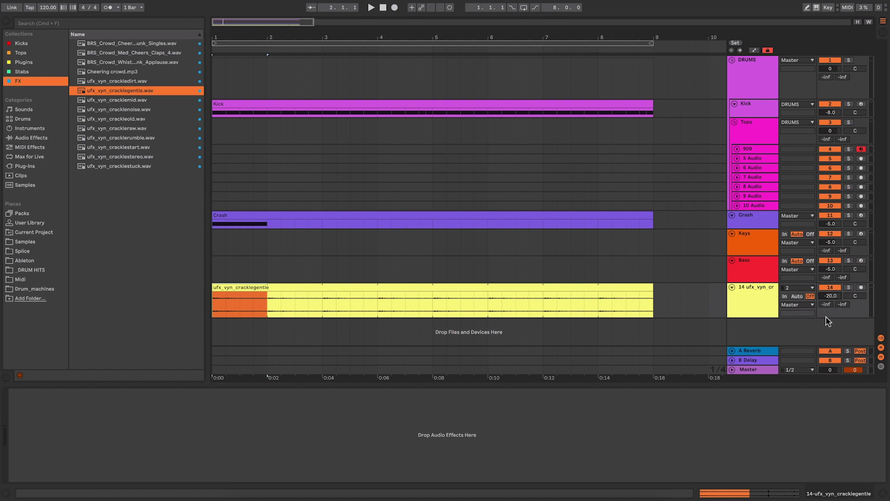
pyautogui.rightClick(753, 298)
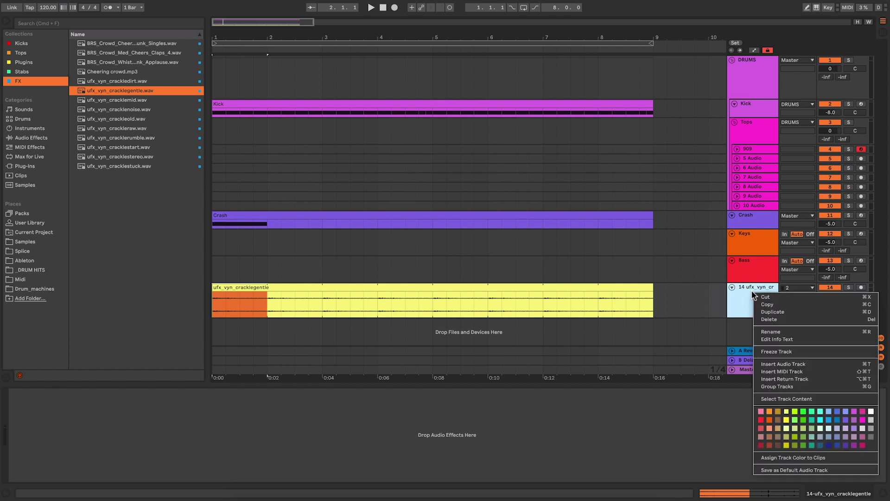
pyautogui.click(782, 335)
pyautogui.write('Vinyl')
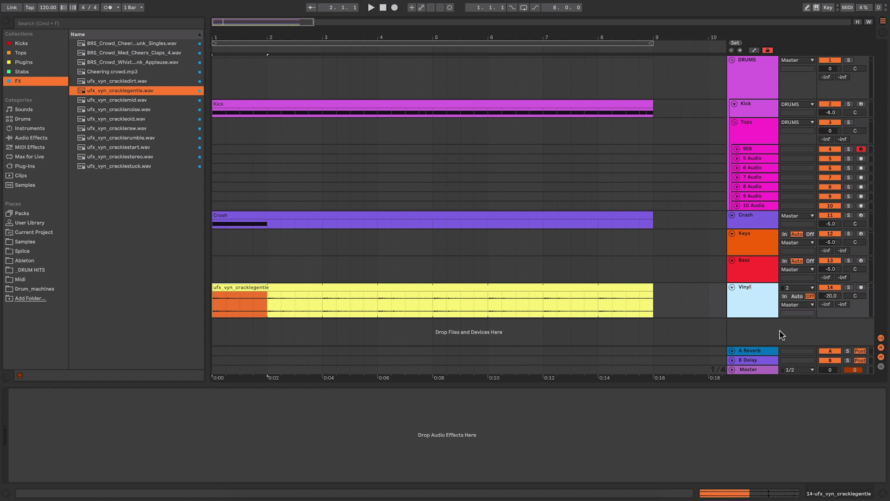
pyautogui.press('Return')
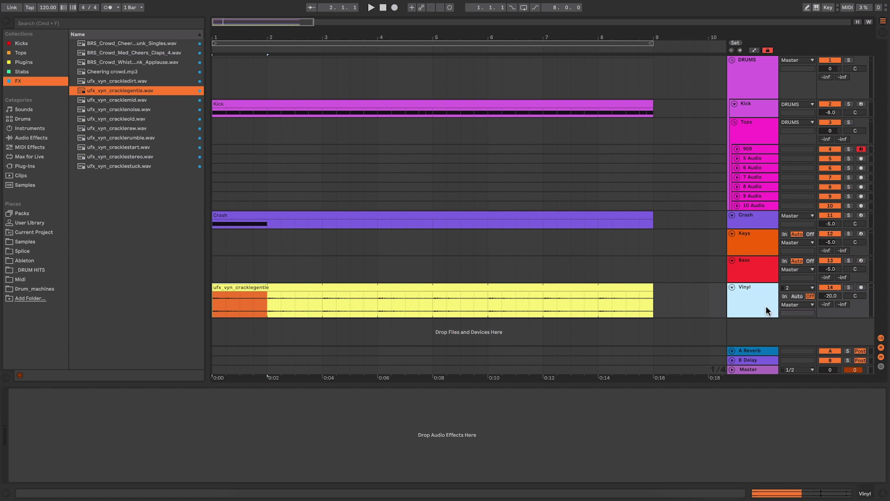
# Add EQ Eight to the Vinyl track, raise its low cut to about 202 Hz and hide the device view
pyautogui.click(32, 137)
pyautogui.click(90, 138)
pyautogui.moveTo(89, 137); pyautogui.dragTo(140, 451)
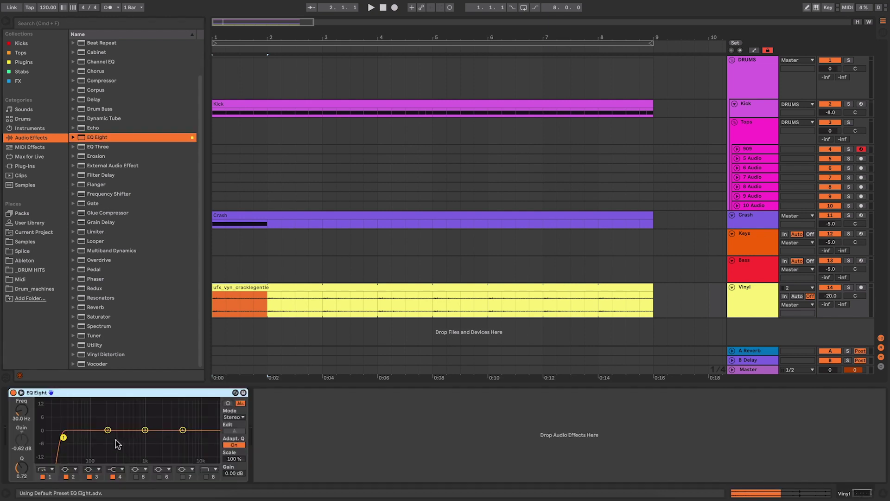
pyautogui.moveTo(67, 436); pyautogui.dragTo(111, 439)
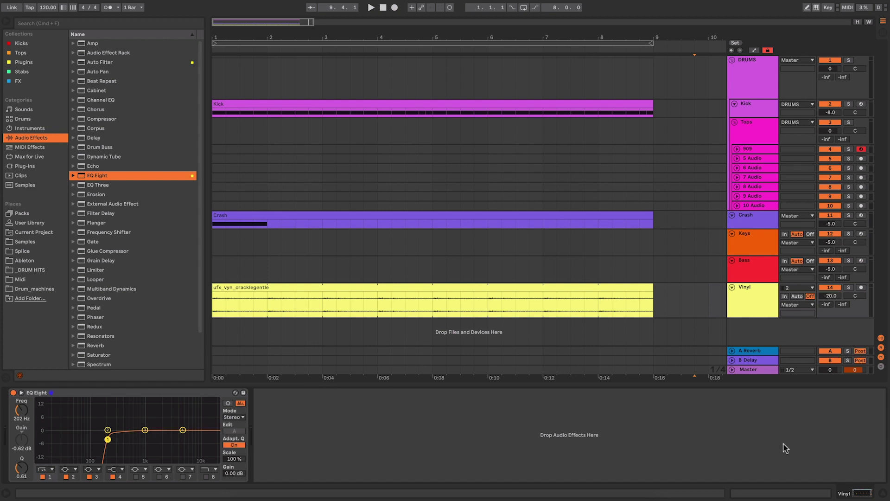
pyautogui.click(884, 493)
pyautogui.click(802, 403)
pyautogui.click(522, 403)
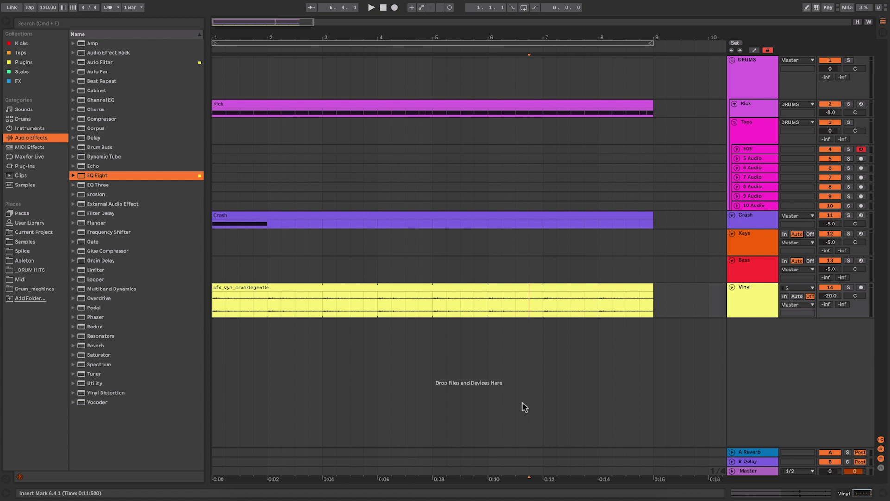
# Move the Vinyl track above the DRUMS group and fold it
pyautogui.click(737, 302)
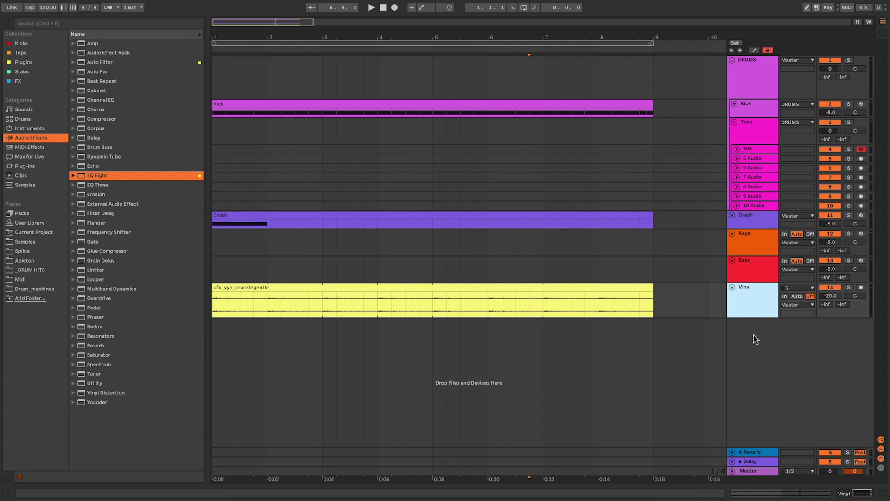
pyautogui.moveTo(753, 317); pyautogui.dragTo(744, 64)
pyautogui.click(681, 61)
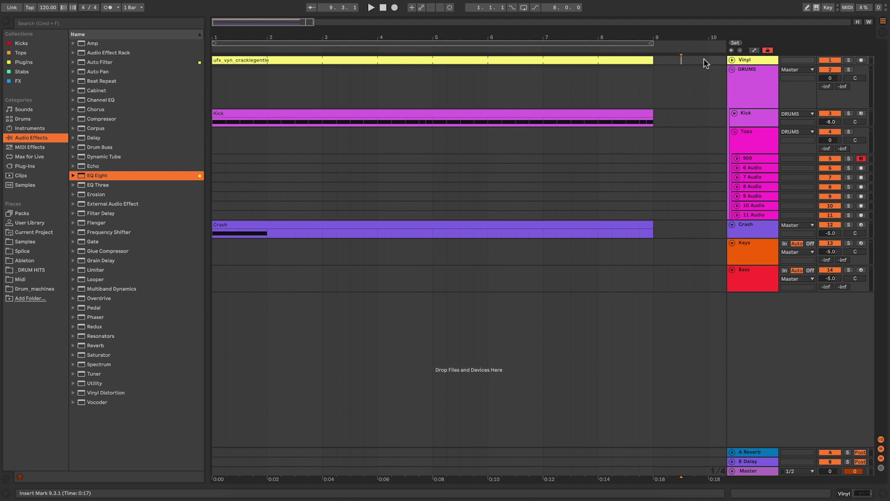
# Set the project tempo to 124 BPM
pyautogui.click(432, 278)
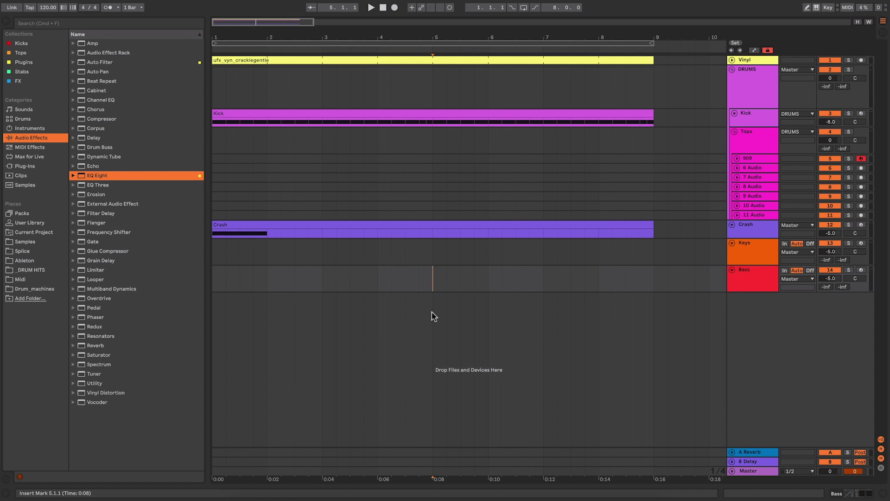
pyautogui.click(43, 8)
pyautogui.write('114')
pyautogui.press('Return')
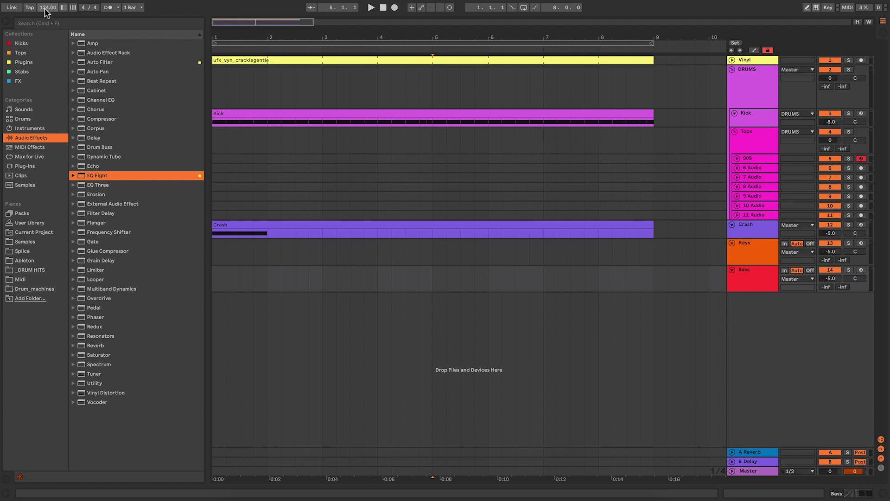
# Unlock the automation envelopes and arm the Keys track for recording
pyautogui.click(467, 318)
pyautogui.click(771, 50)
pyautogui.click(861, 243)
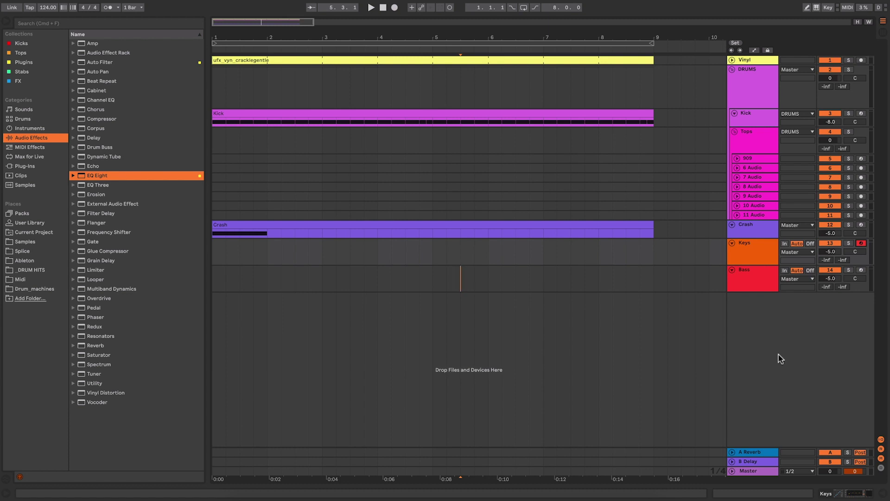
# Delete the Reverb device from return track A
pyautogui.moveTo(750, 452); pyautogui.dragTo(833, 487)
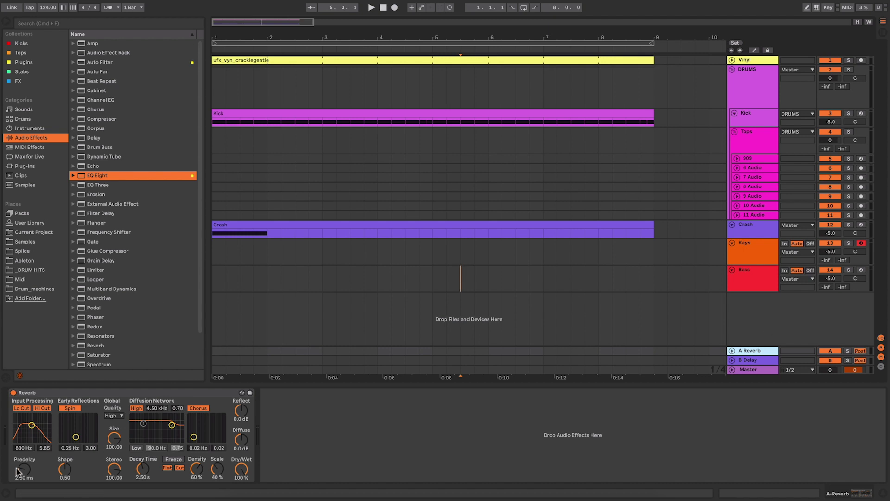
pyautogui.click(218, 392)
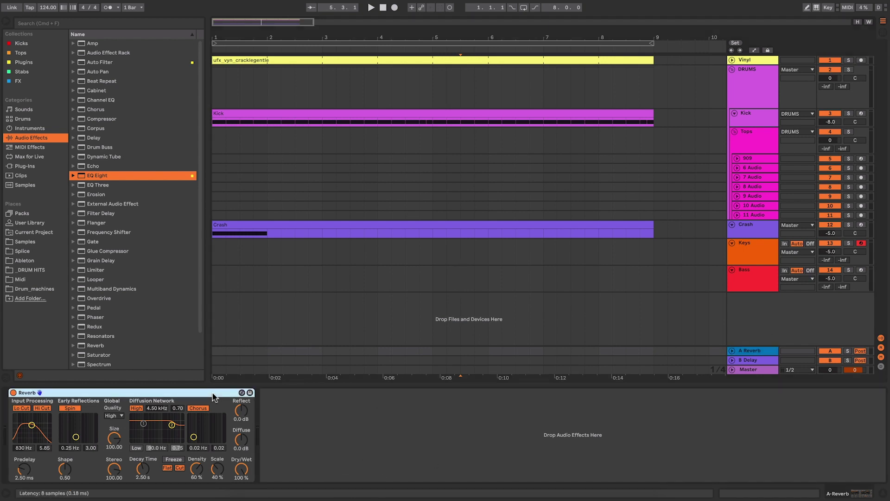
pyautogui.press('Delete')
# Delete the Delay device from return track B
pyautogui.click(751, 361)
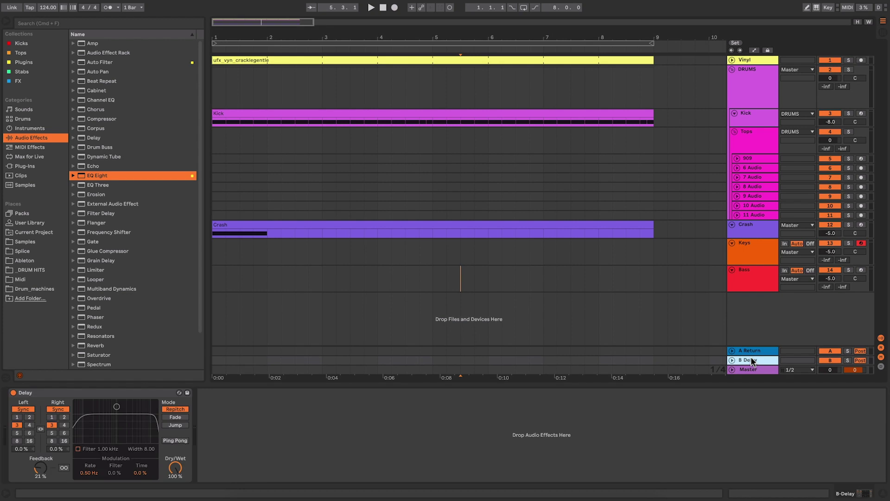
pyautogui.click(99, 395)
pyautogui.press('Delete')
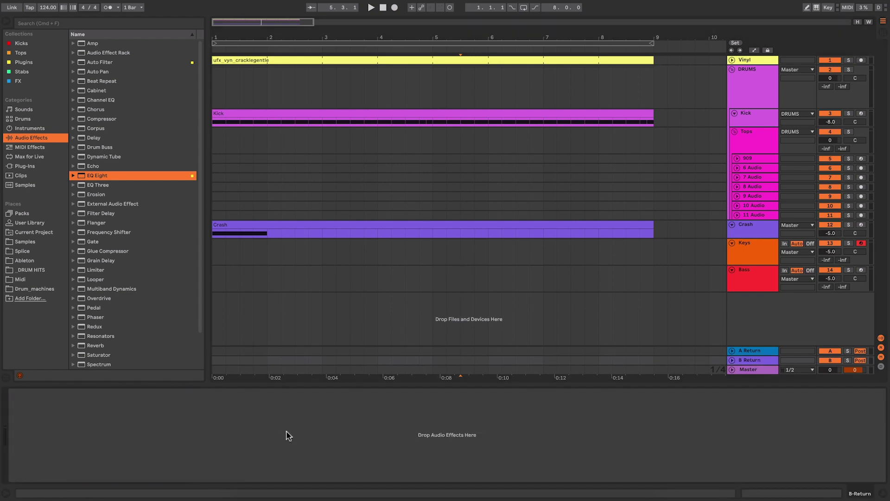
# Look at the Master track's device chain and hide the device view beneath the arrangement
pyautogui.click(742, 371)
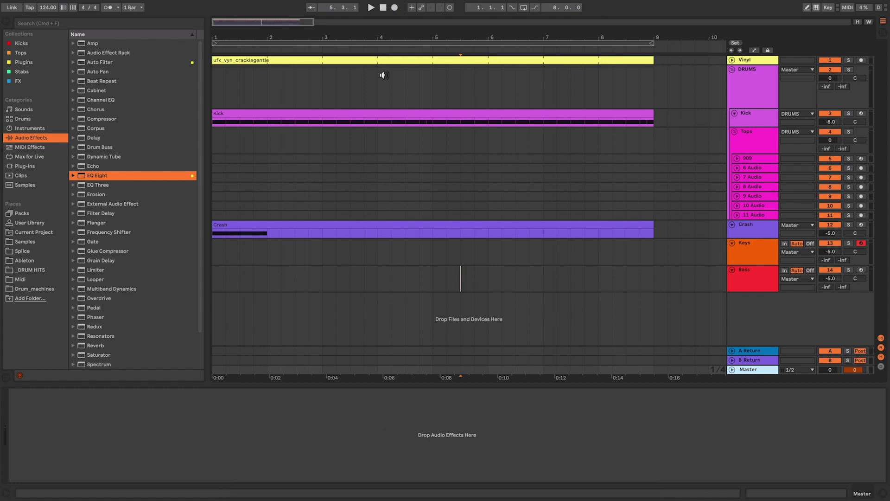
pyautogui.click(431, 321)
pyautogui.press('super+alt+l')
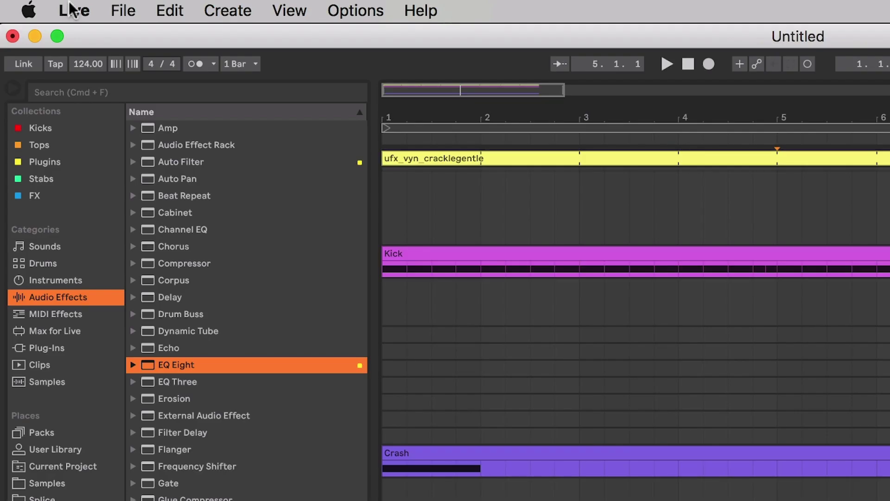
# Save the current set as the default Live Set in the File Folder preferences and close the preferences
pyautogui.click(41, 6)
pyautogui.click(124, 73)
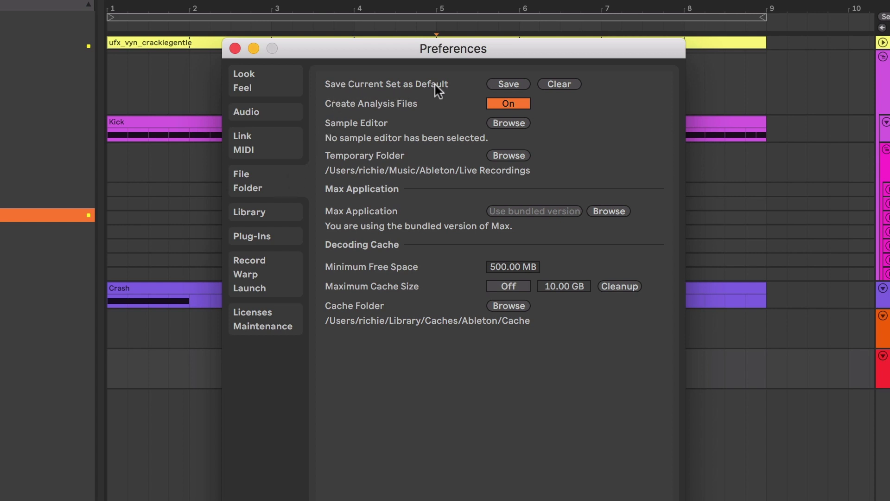
pyautogui.click(515, 85)
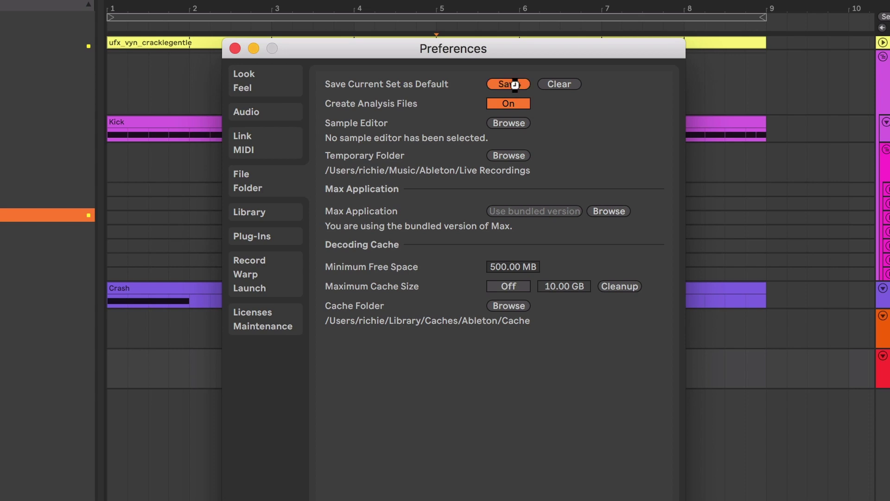
pyautogui.press('Escape')
pyautogui.click(132, 10)
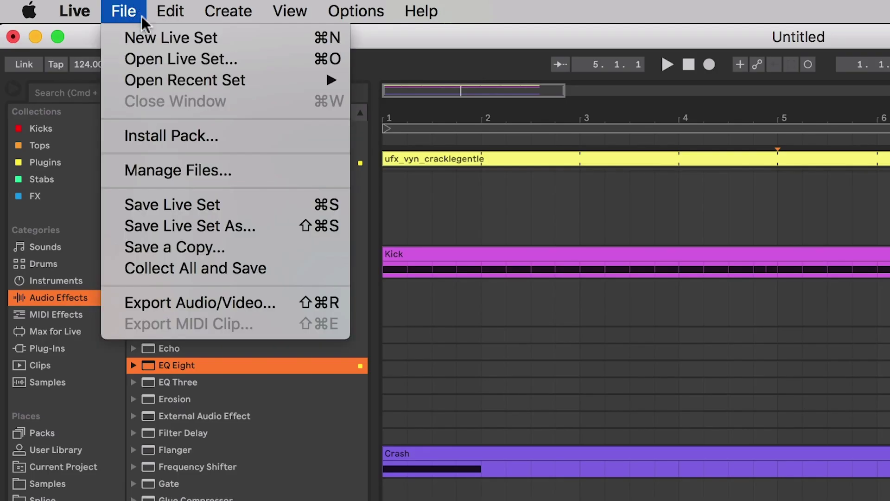
pyautogui.press('Escape')
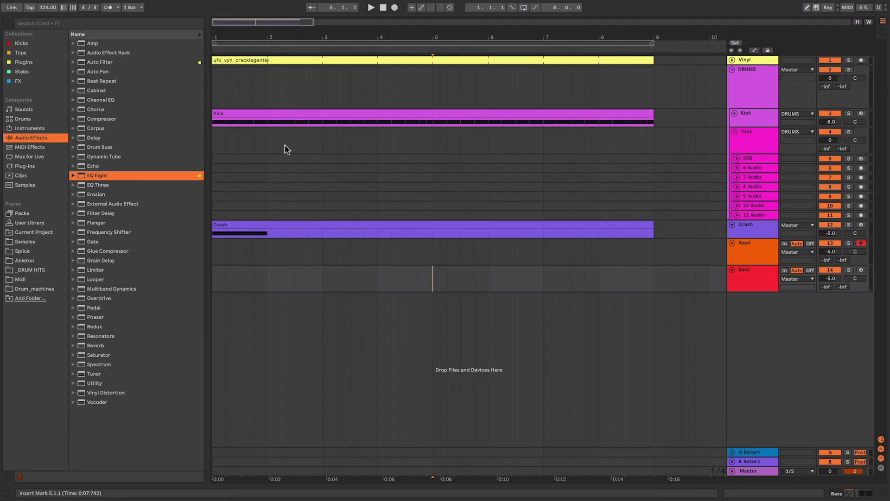